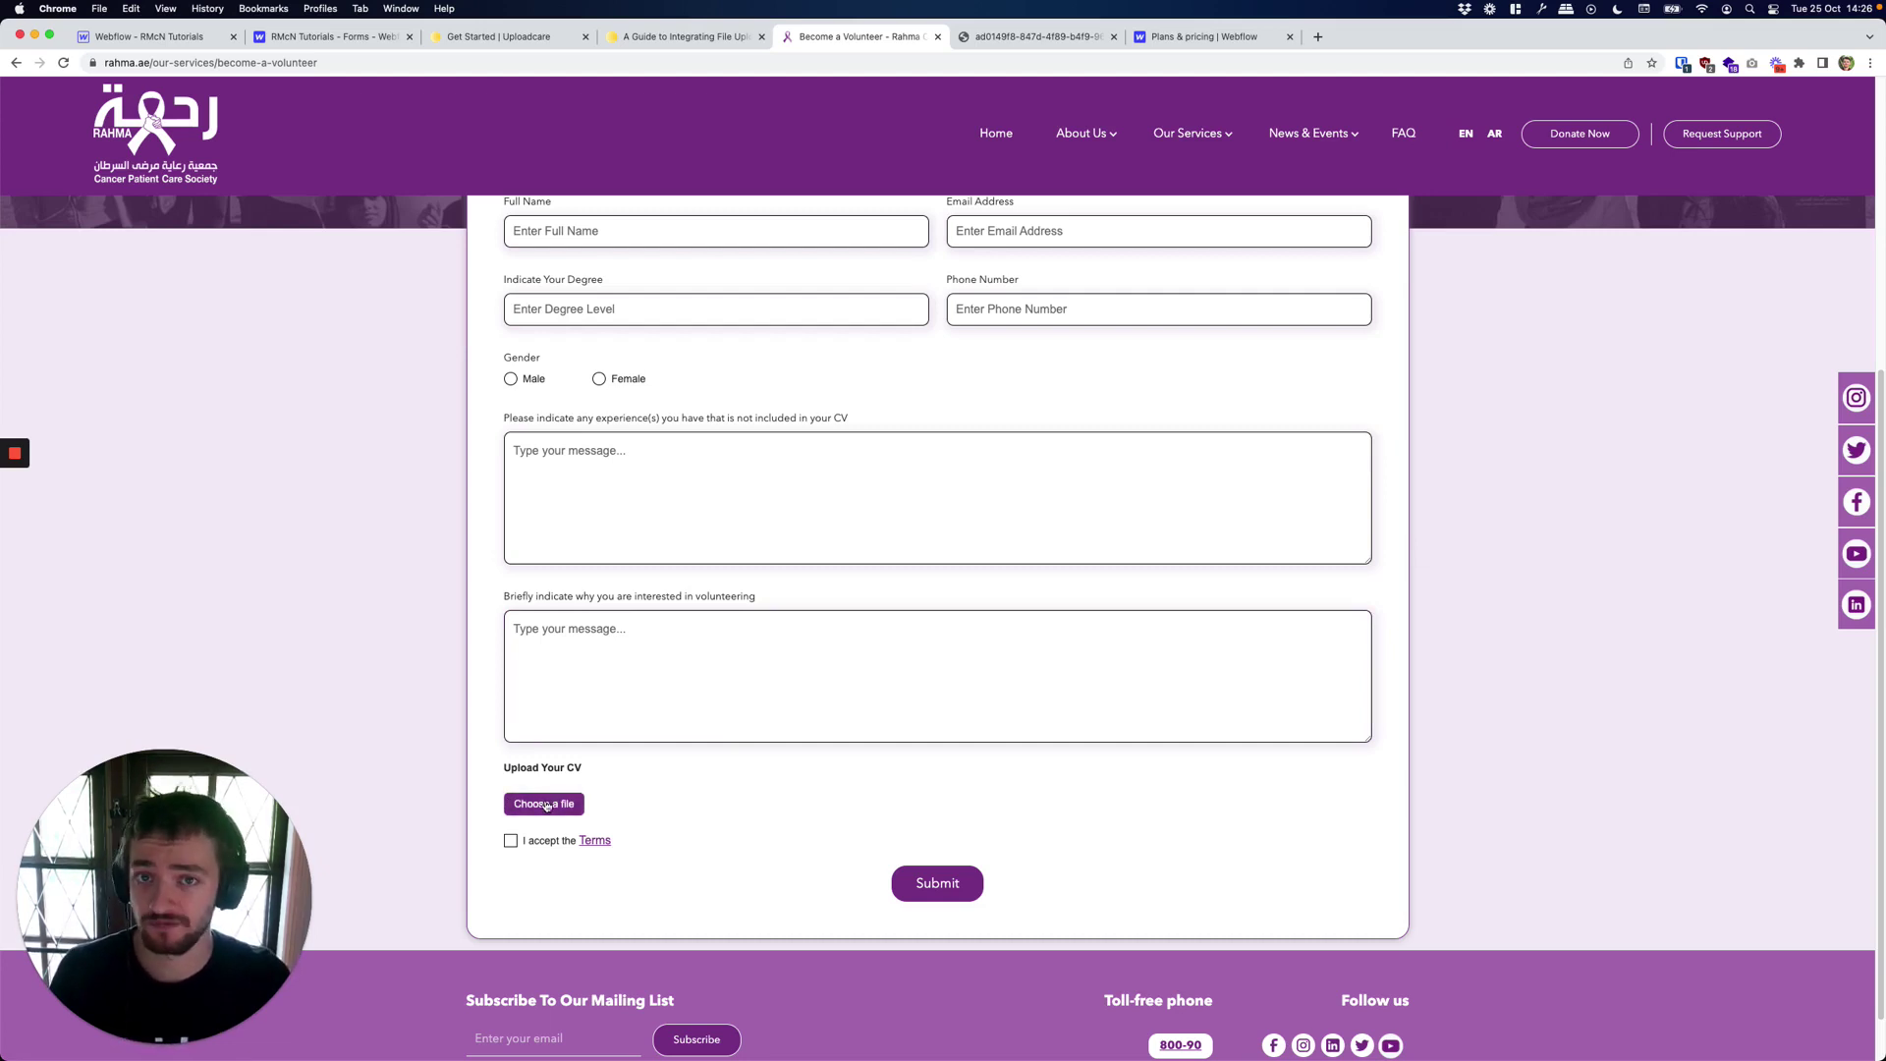
Compare Webflow's site plan prices, noting the CMS $29 and Business $49 monthly prices.
left_click(334, 36)
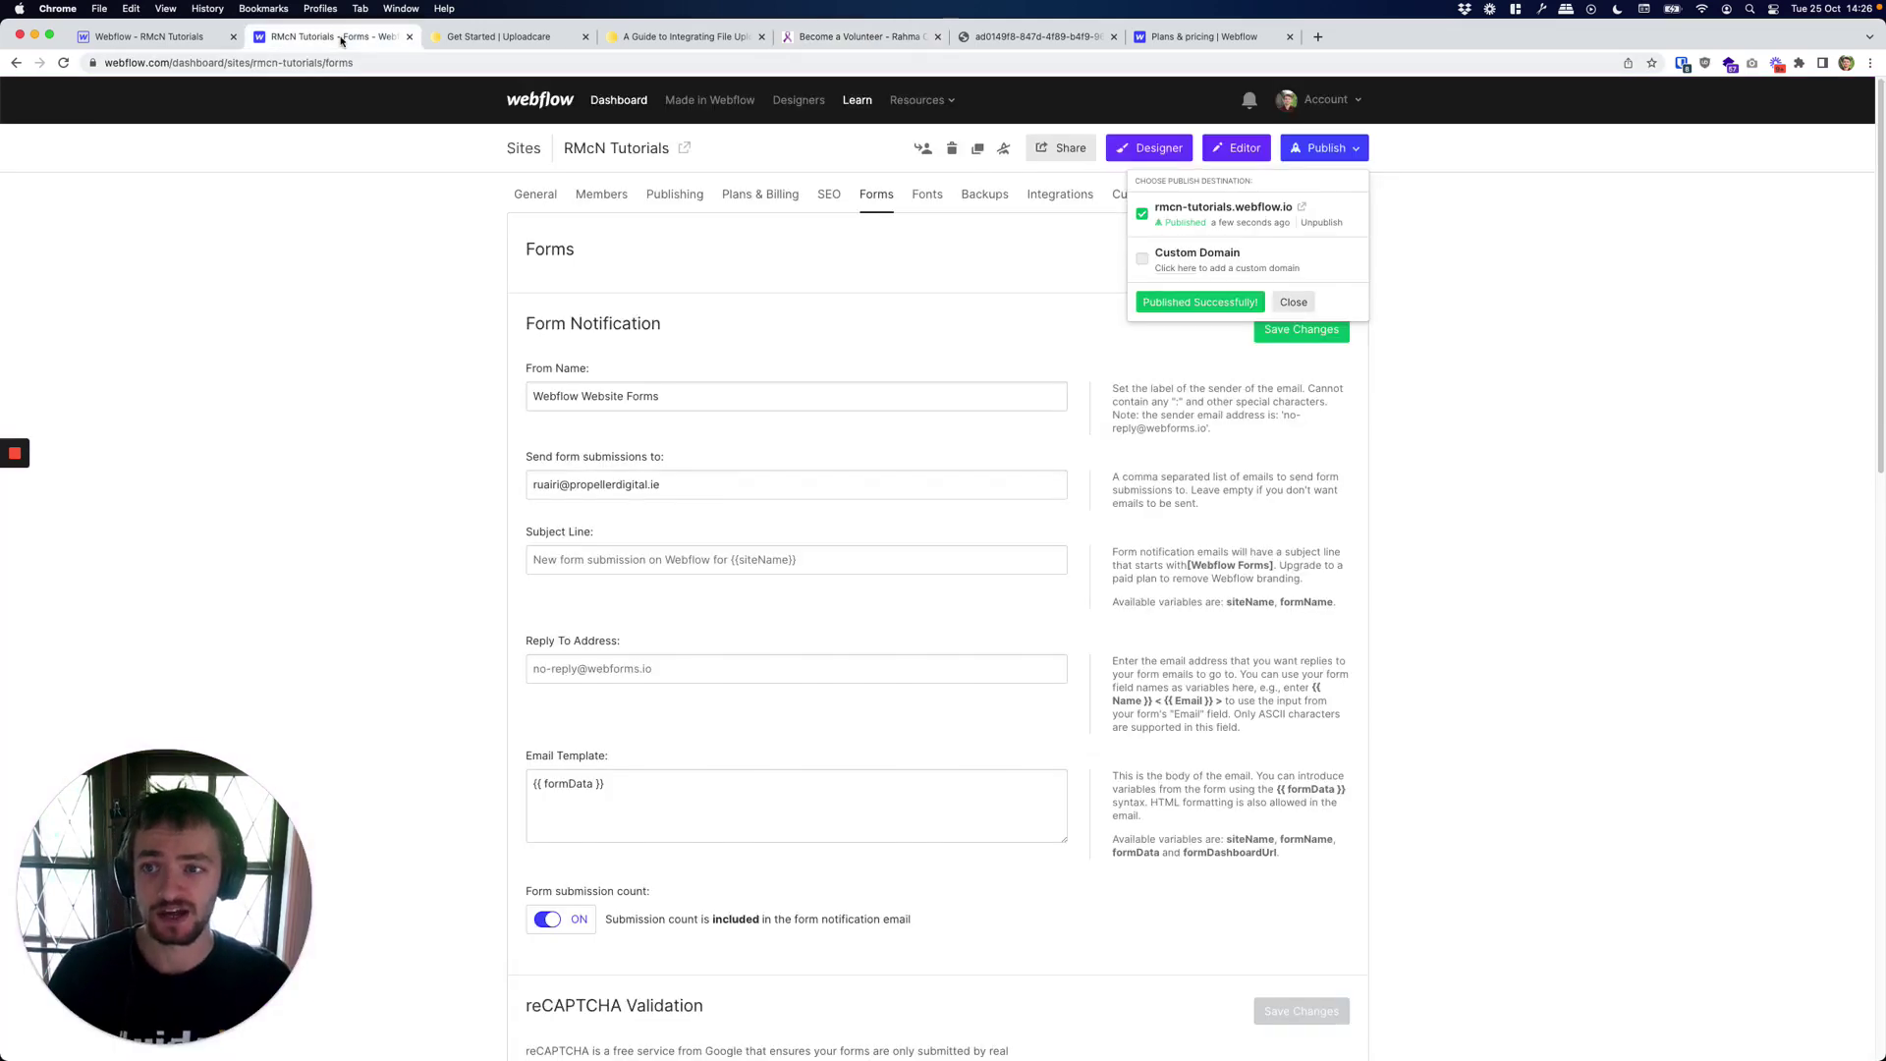
left_click(1224, 36)
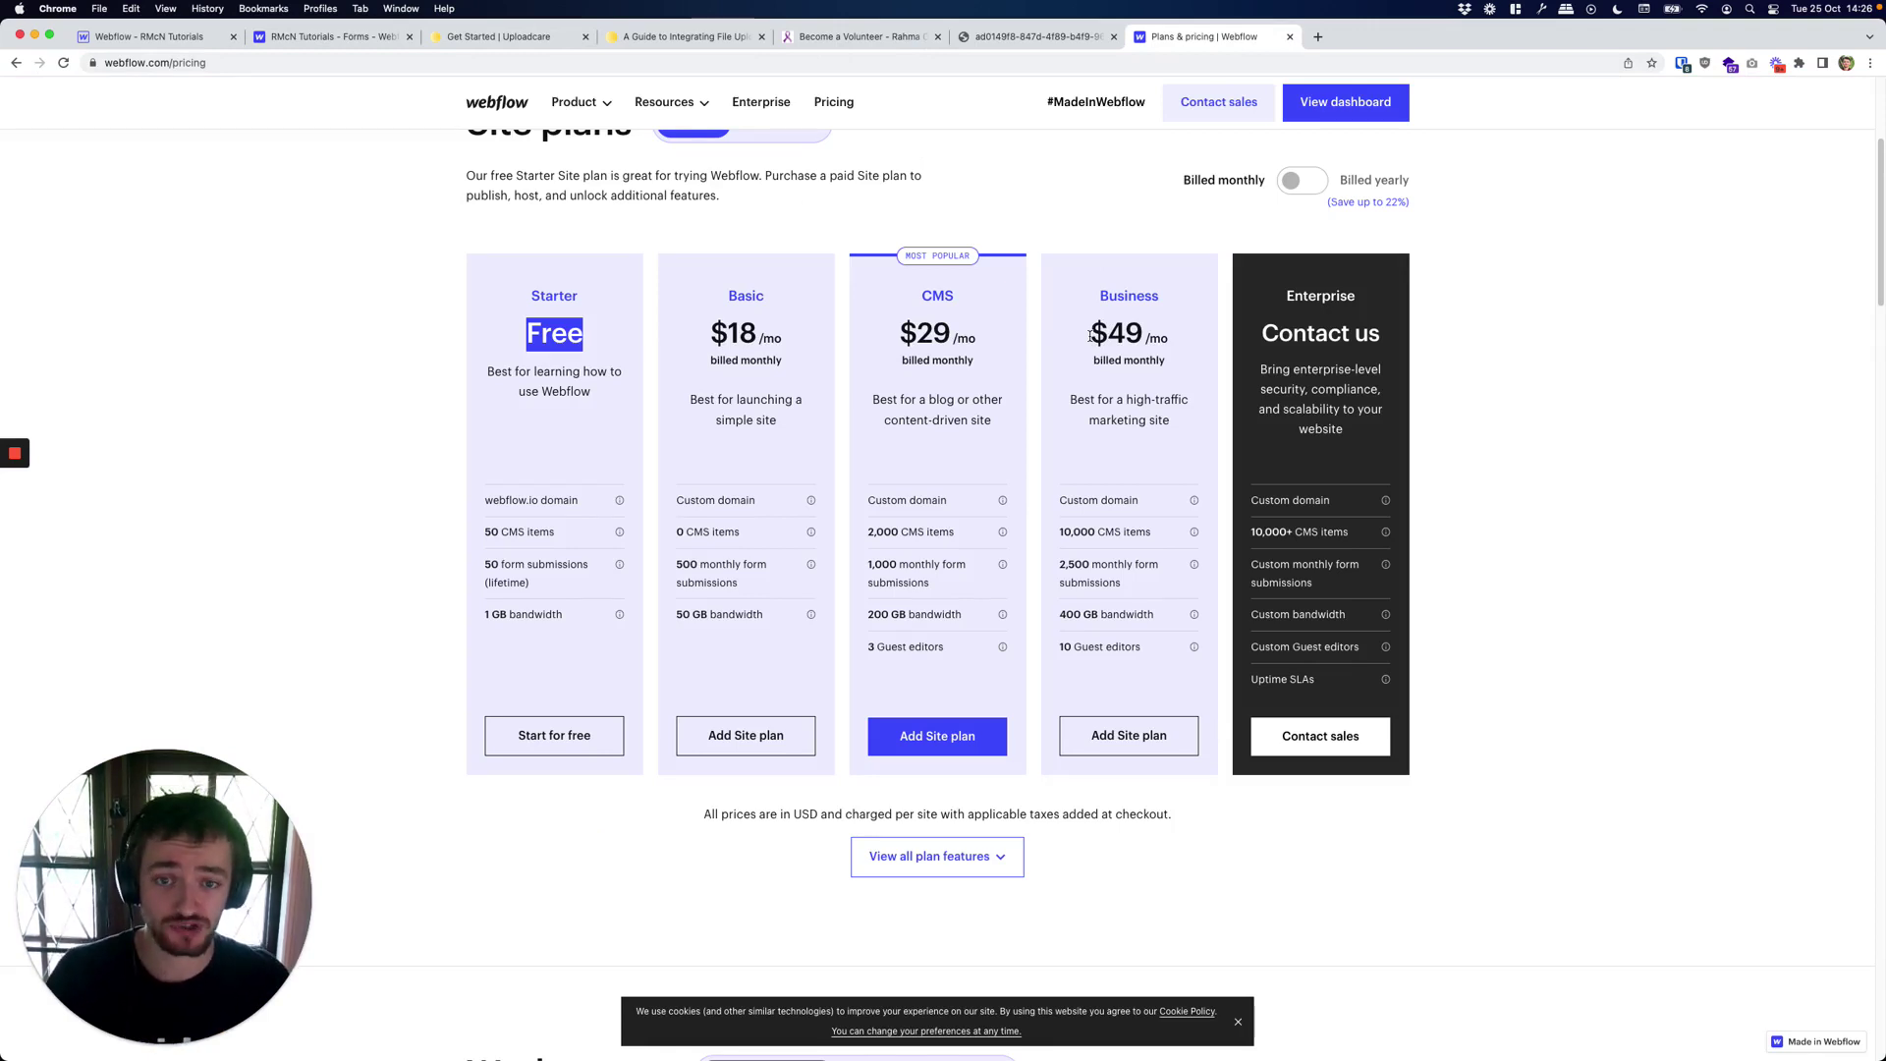
left_click_drag(896, 330, 992, 368)
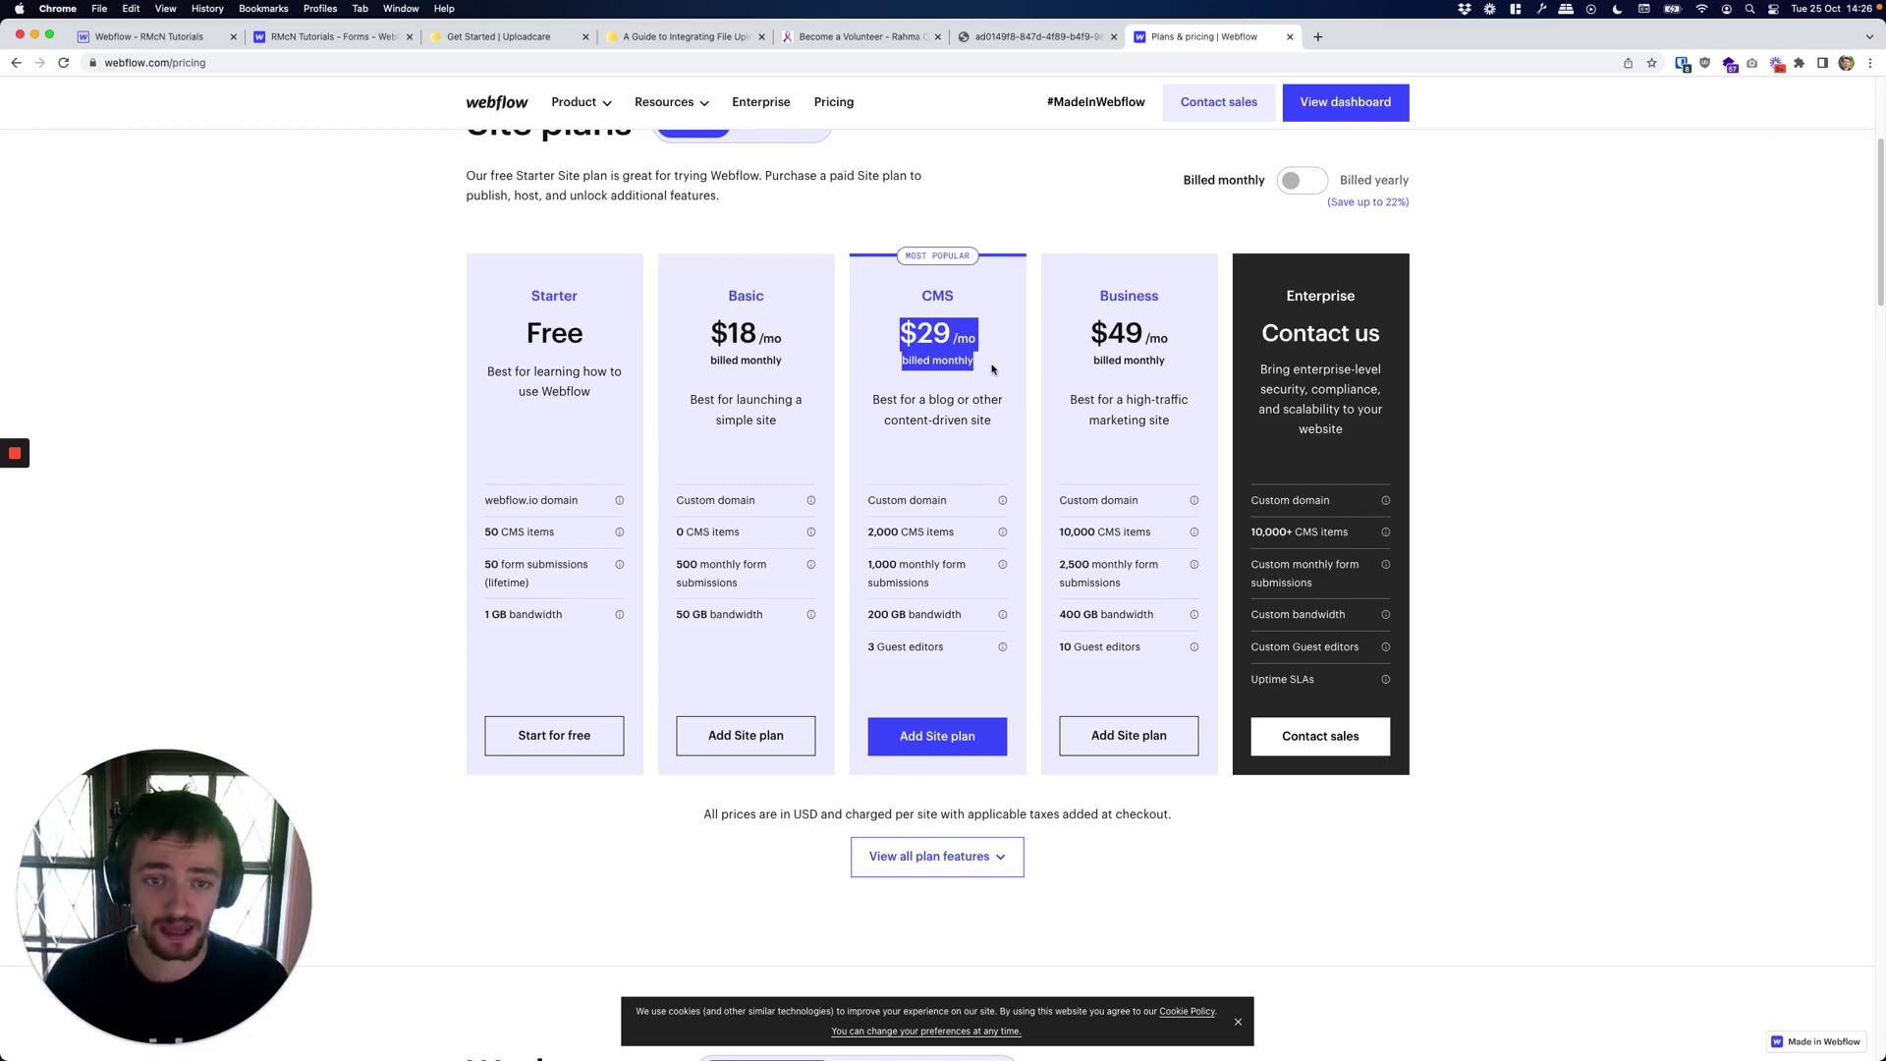
left_click(992, 368)
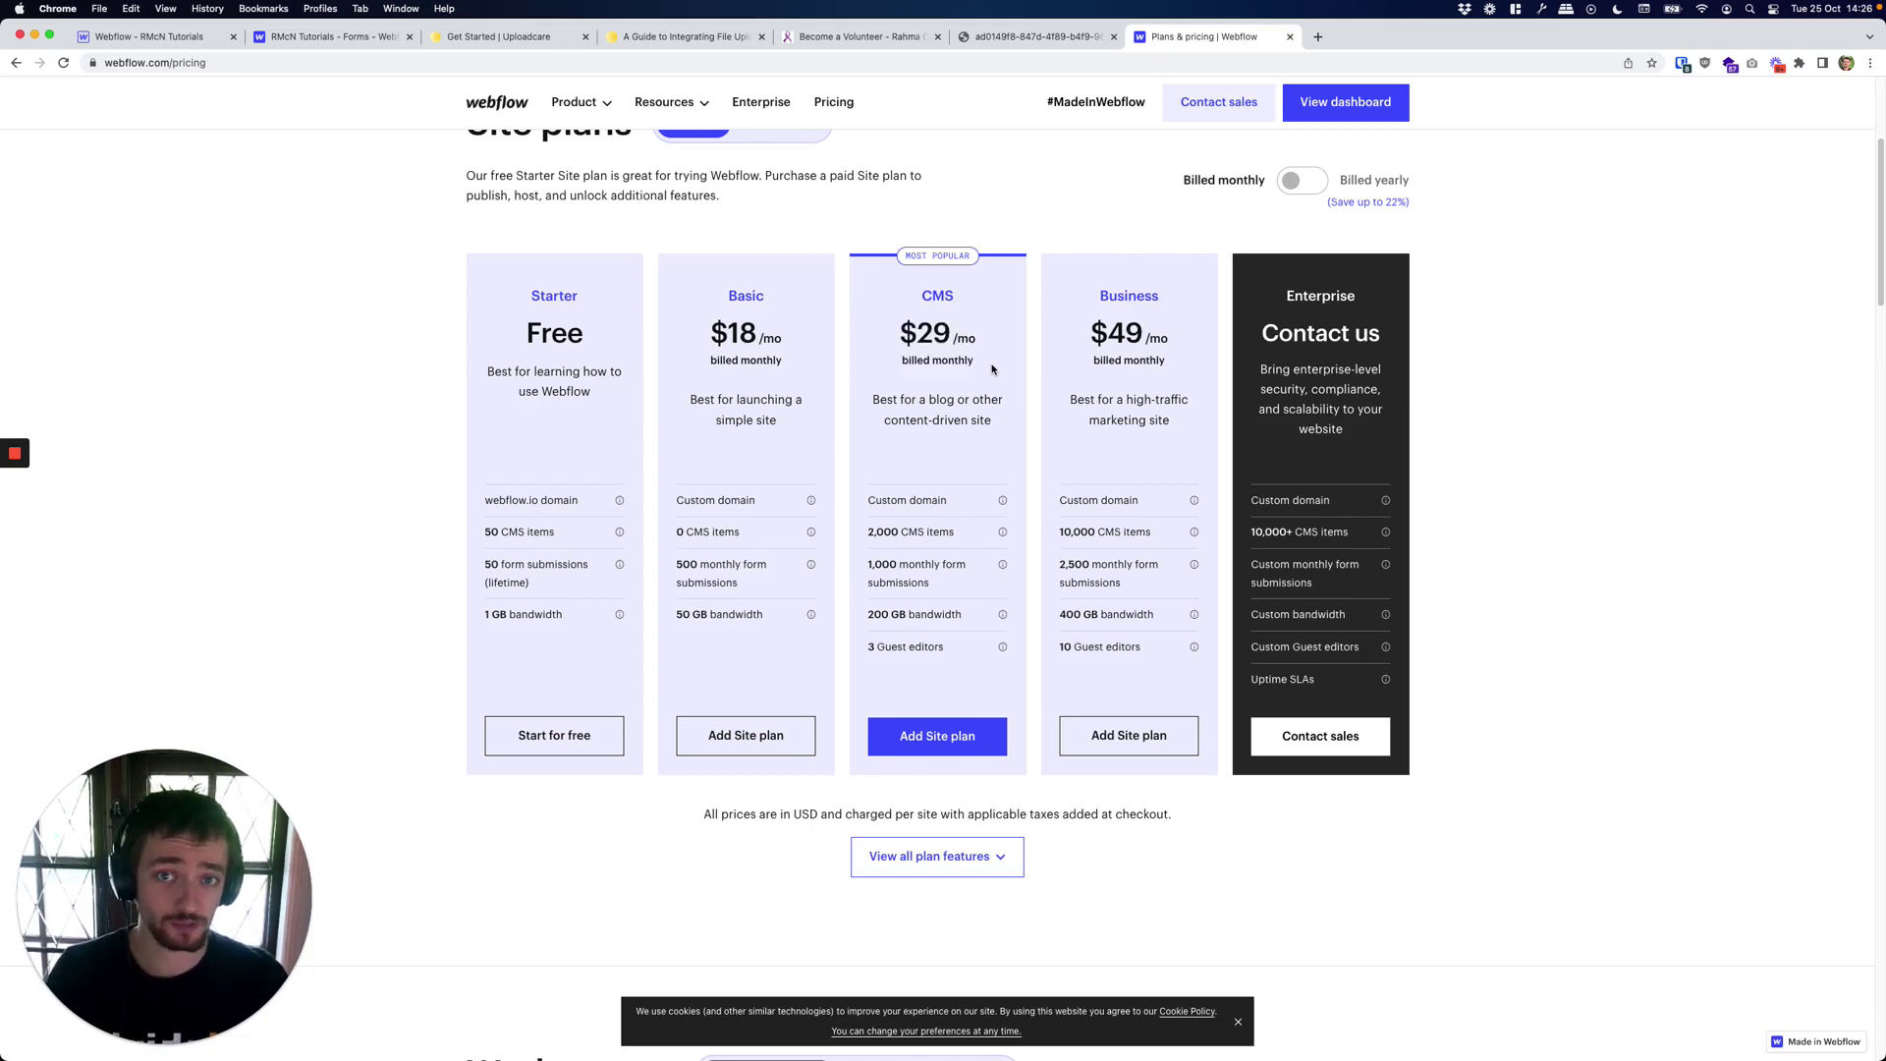
left_click_drag(1088, 330, 1167, 371)
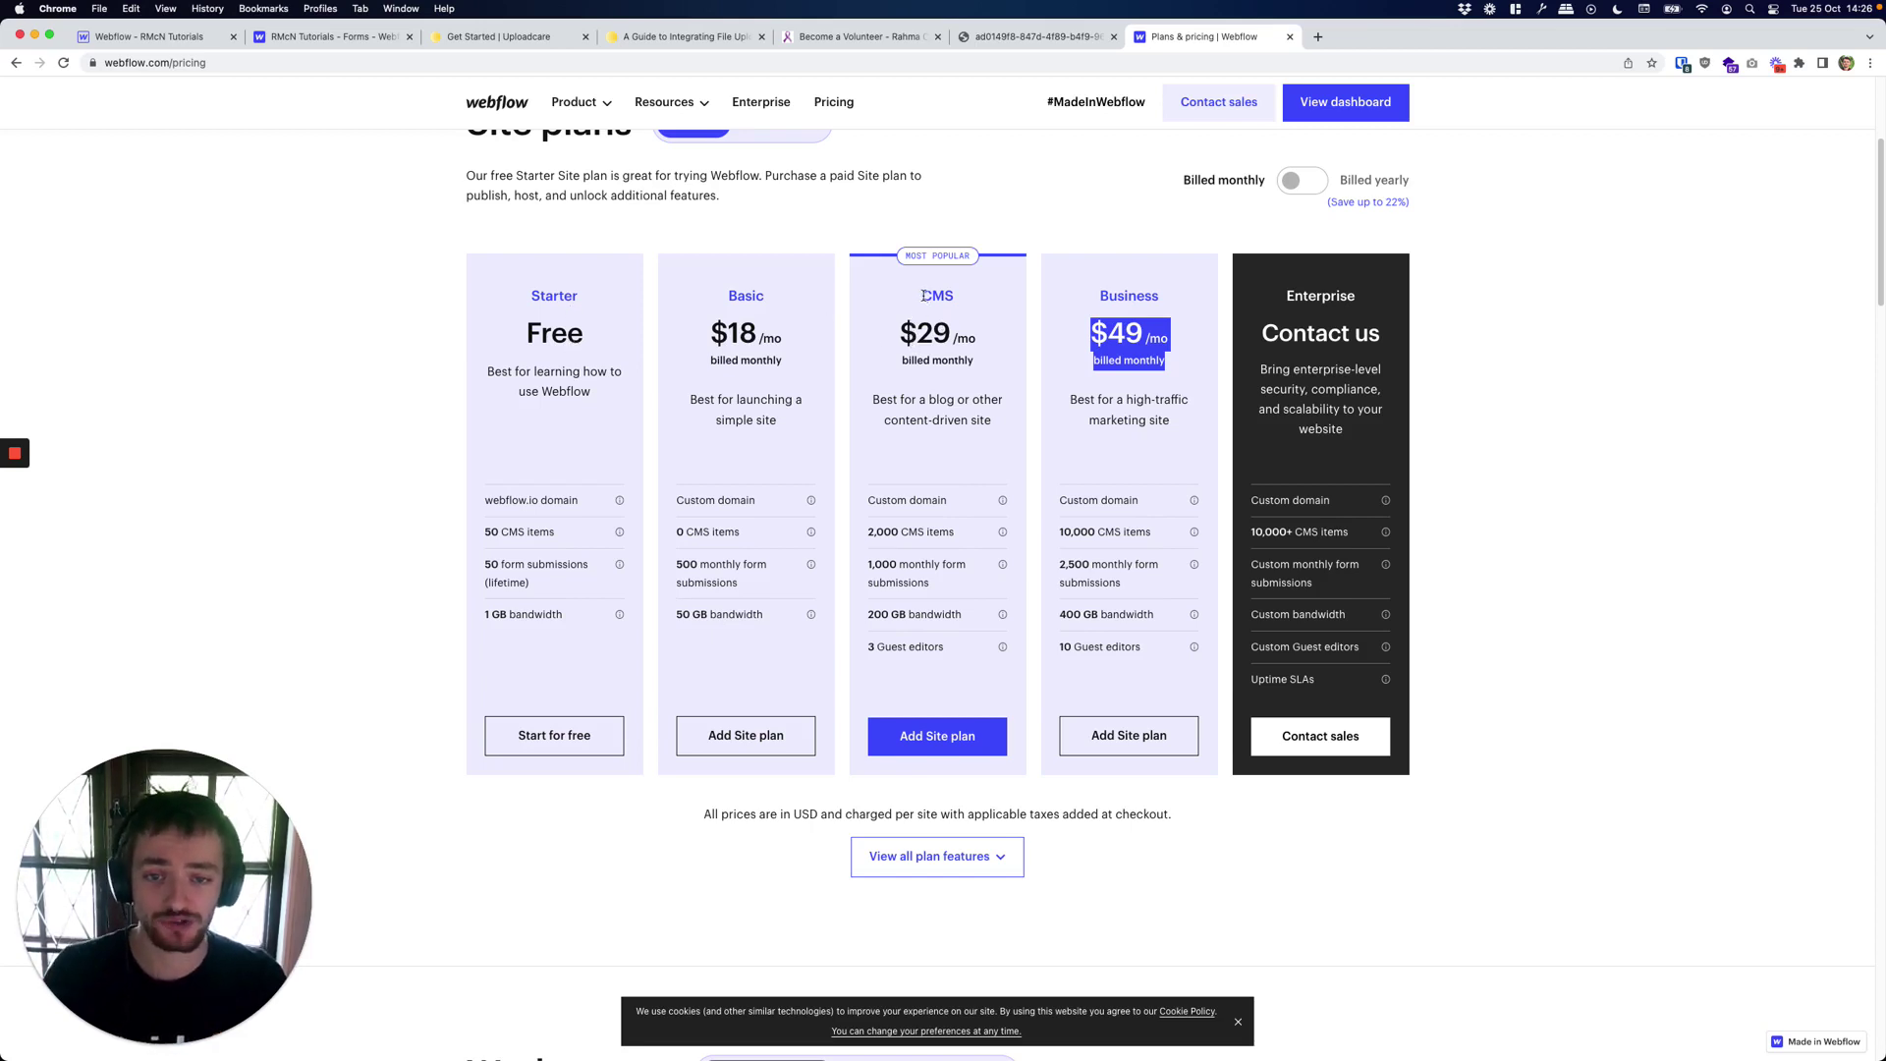
left_click_drag(925, 294, 973, 365)
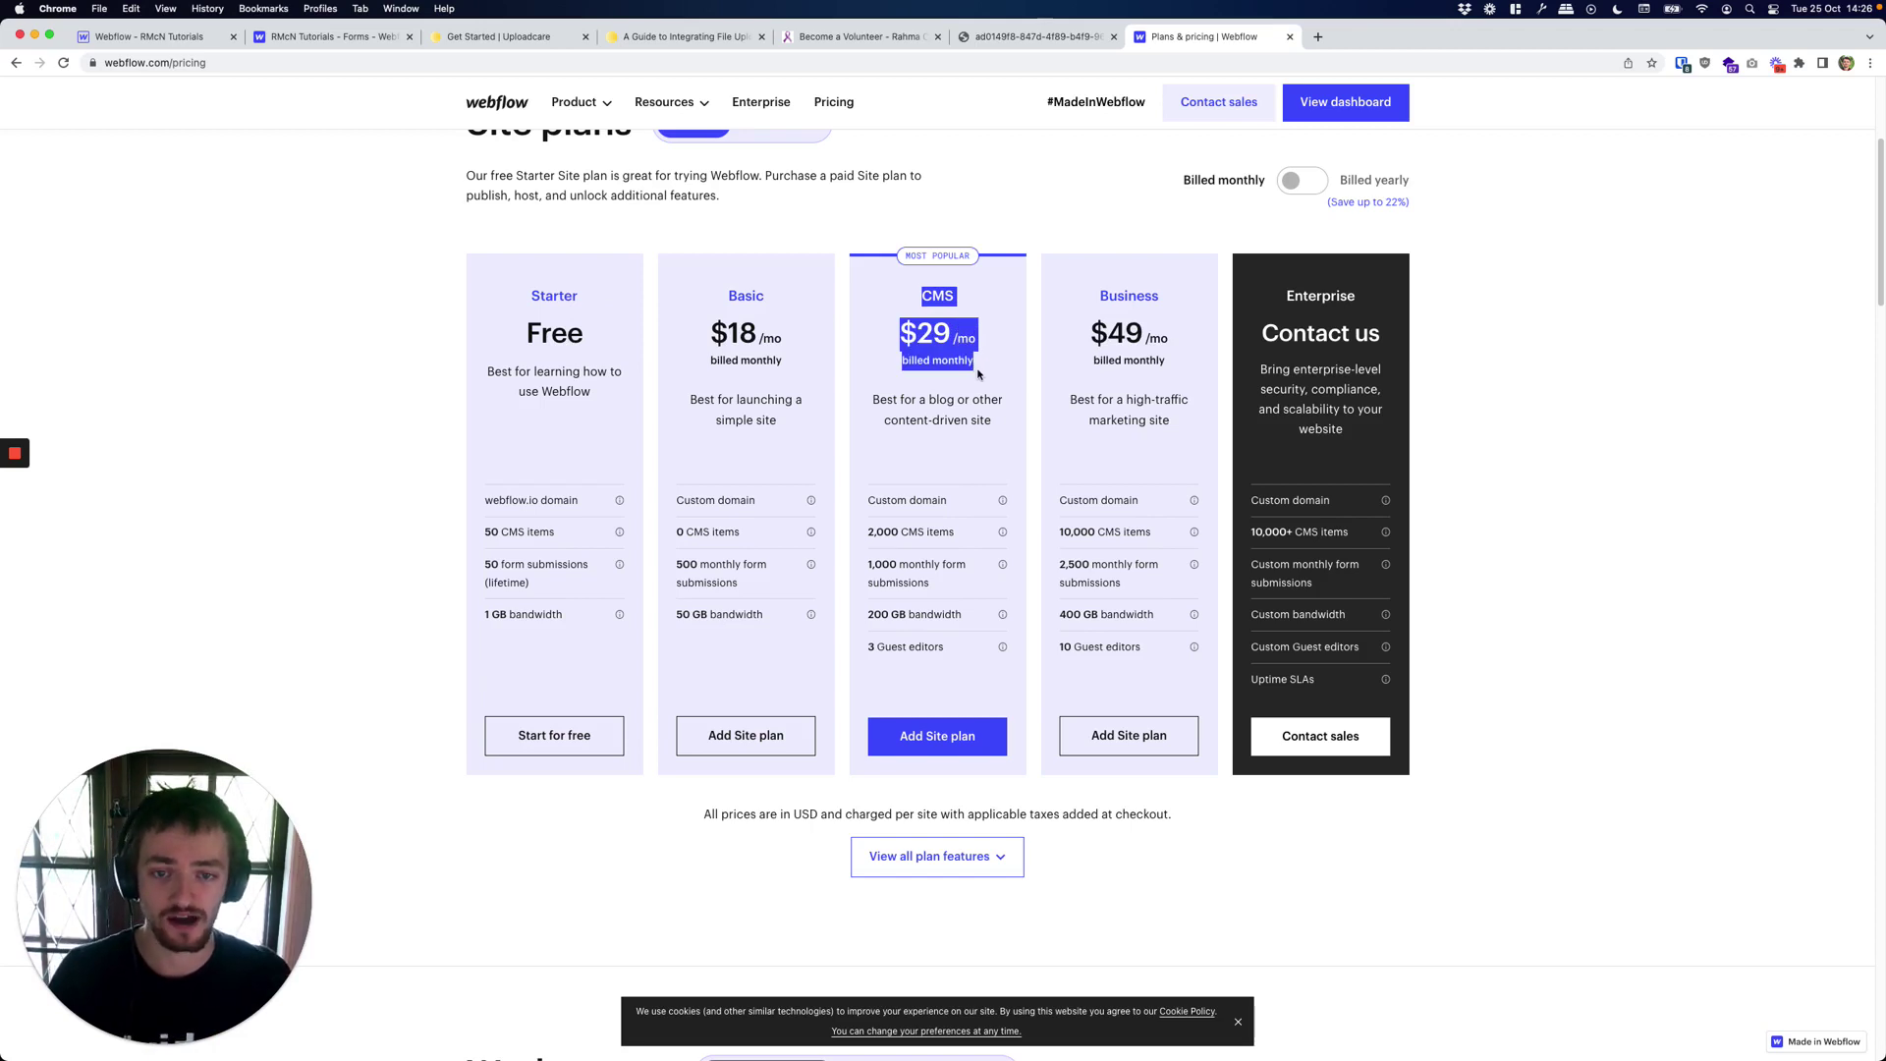
left_click(978, 373)
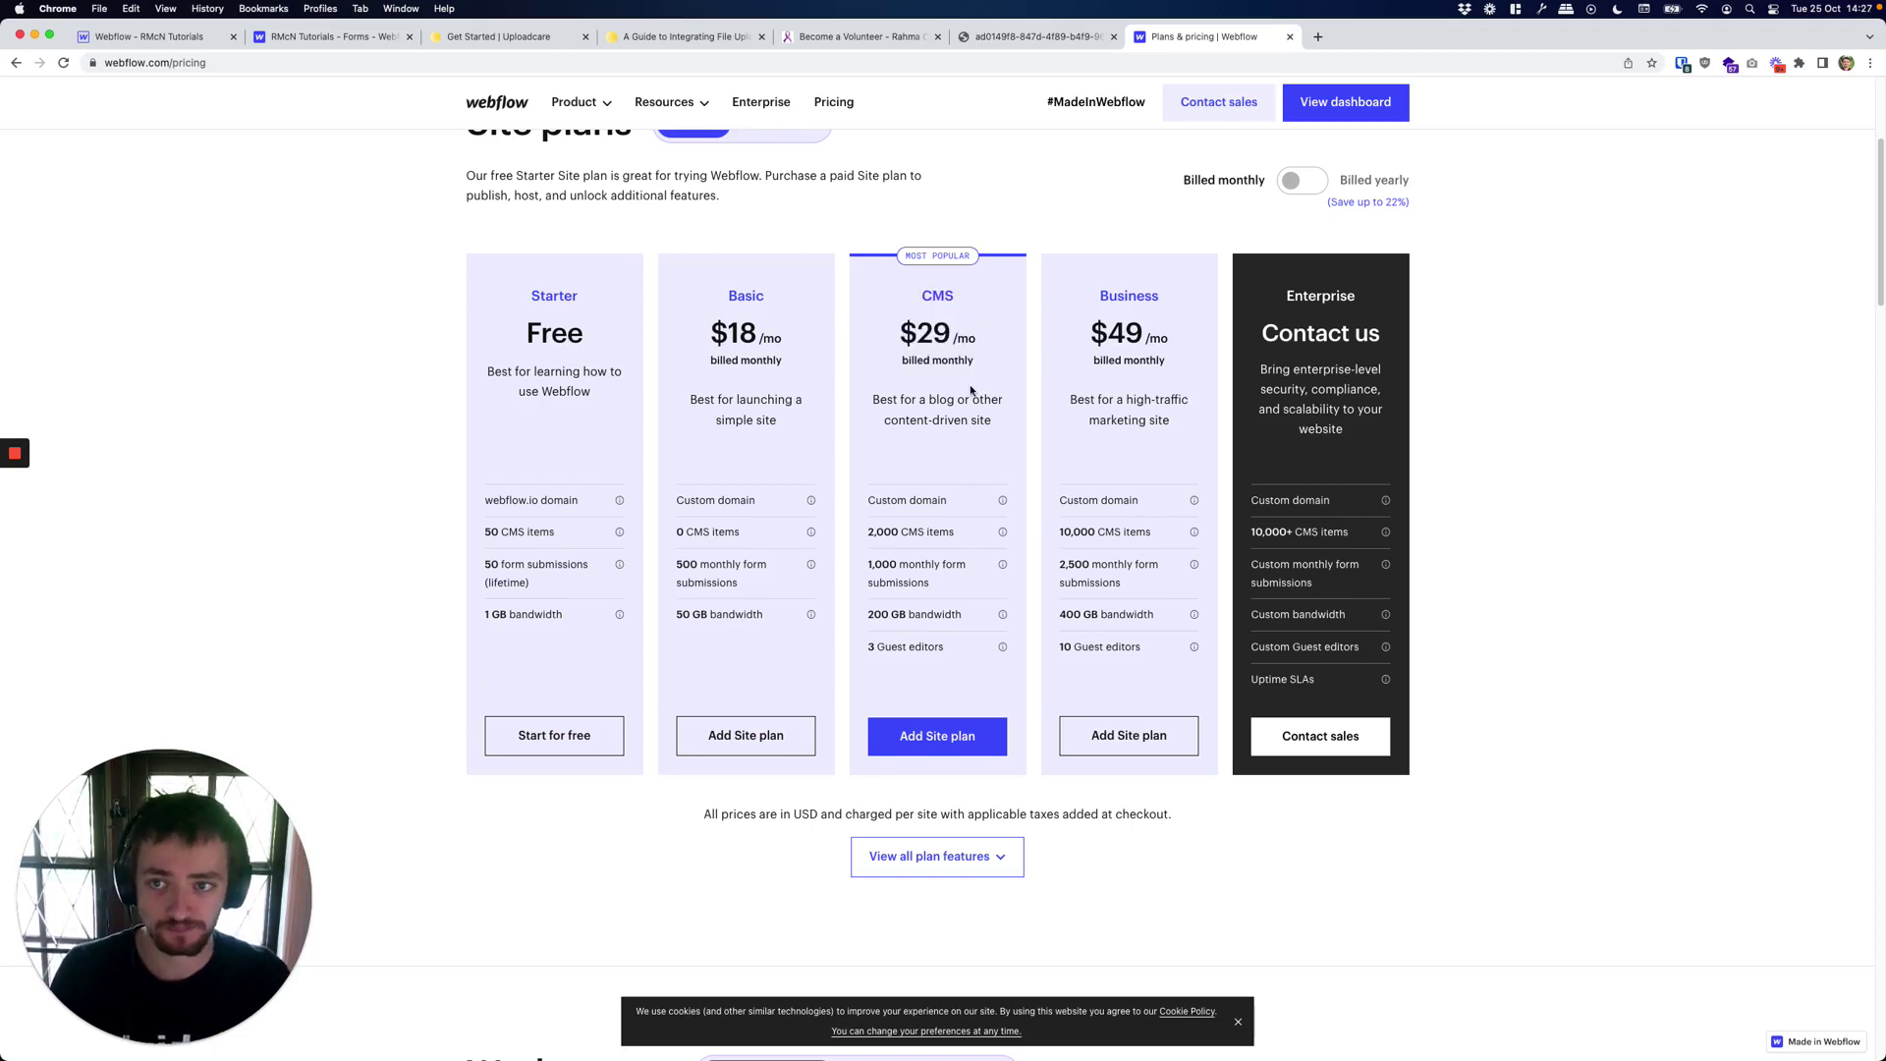
Dismiss the Java update prompt and open Uploadcare's pricing page via uploadcare.com/p in a new tab.
left_click(539, 45)
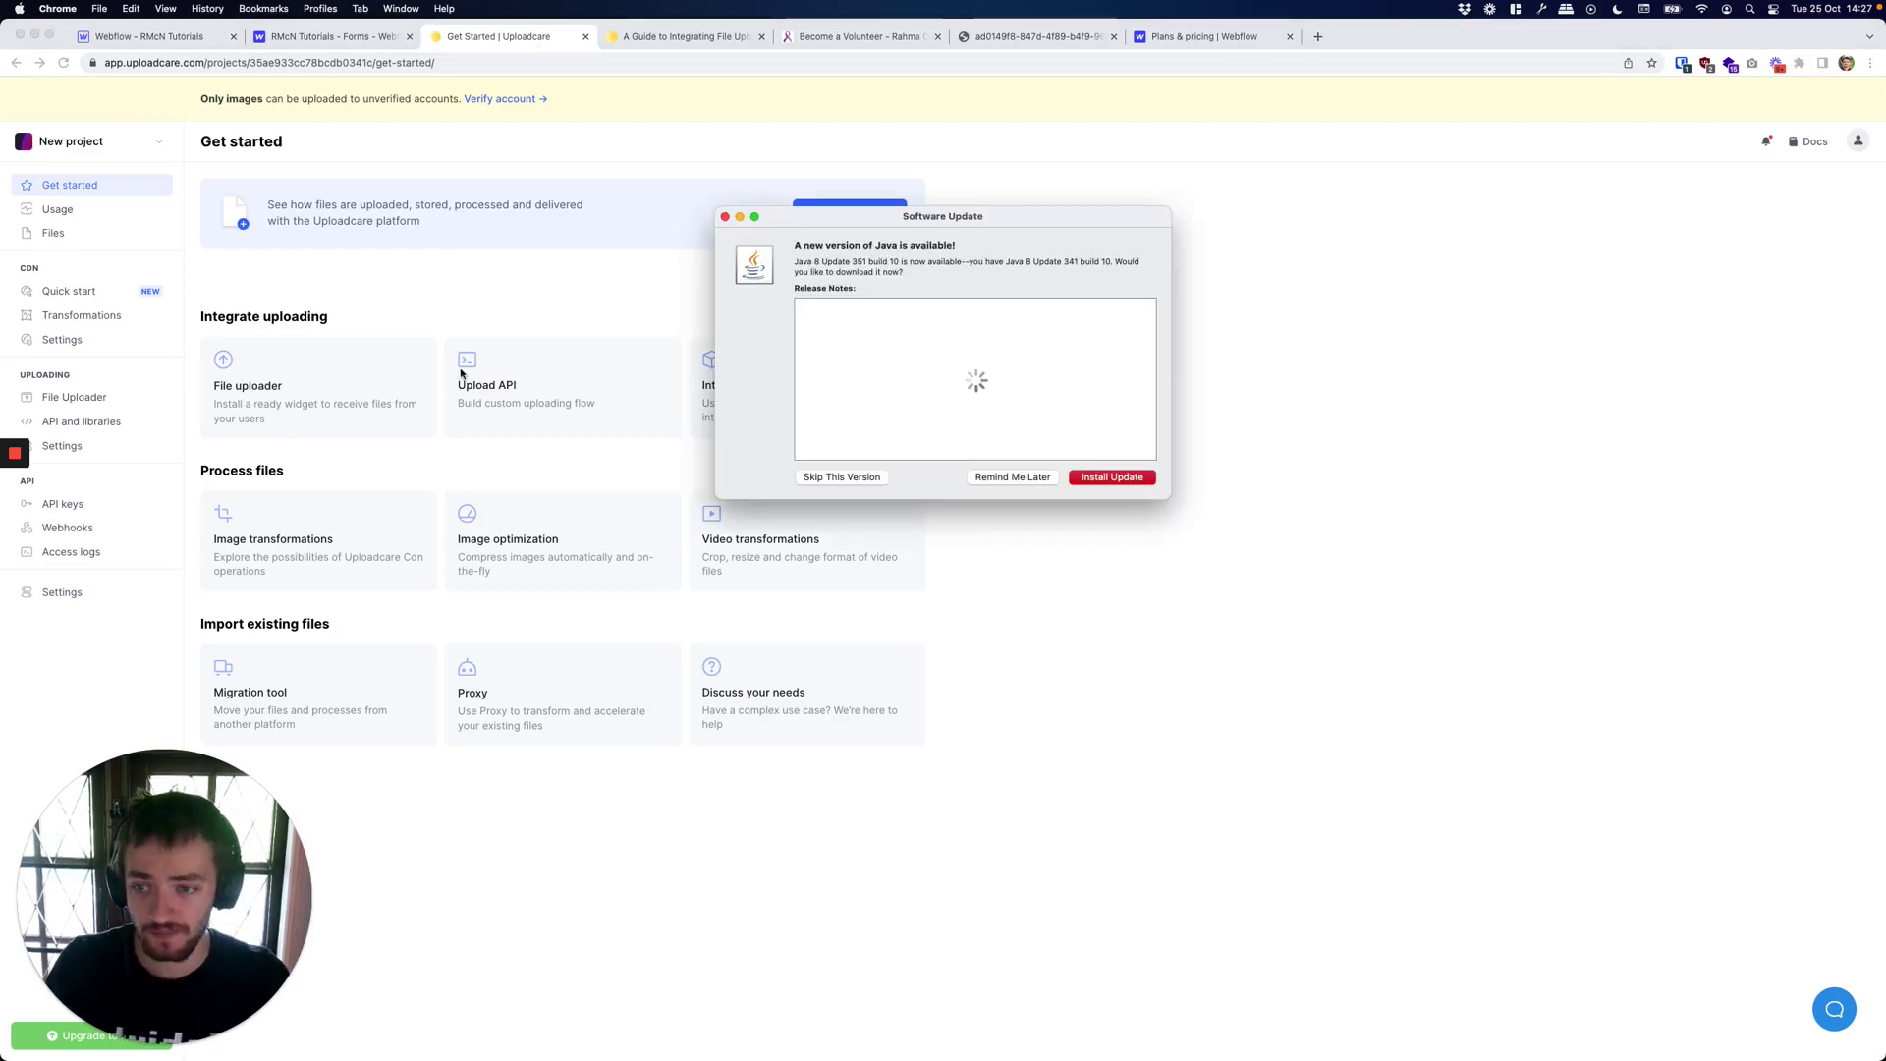
left_click(725, 216)
left_click(737, 194)
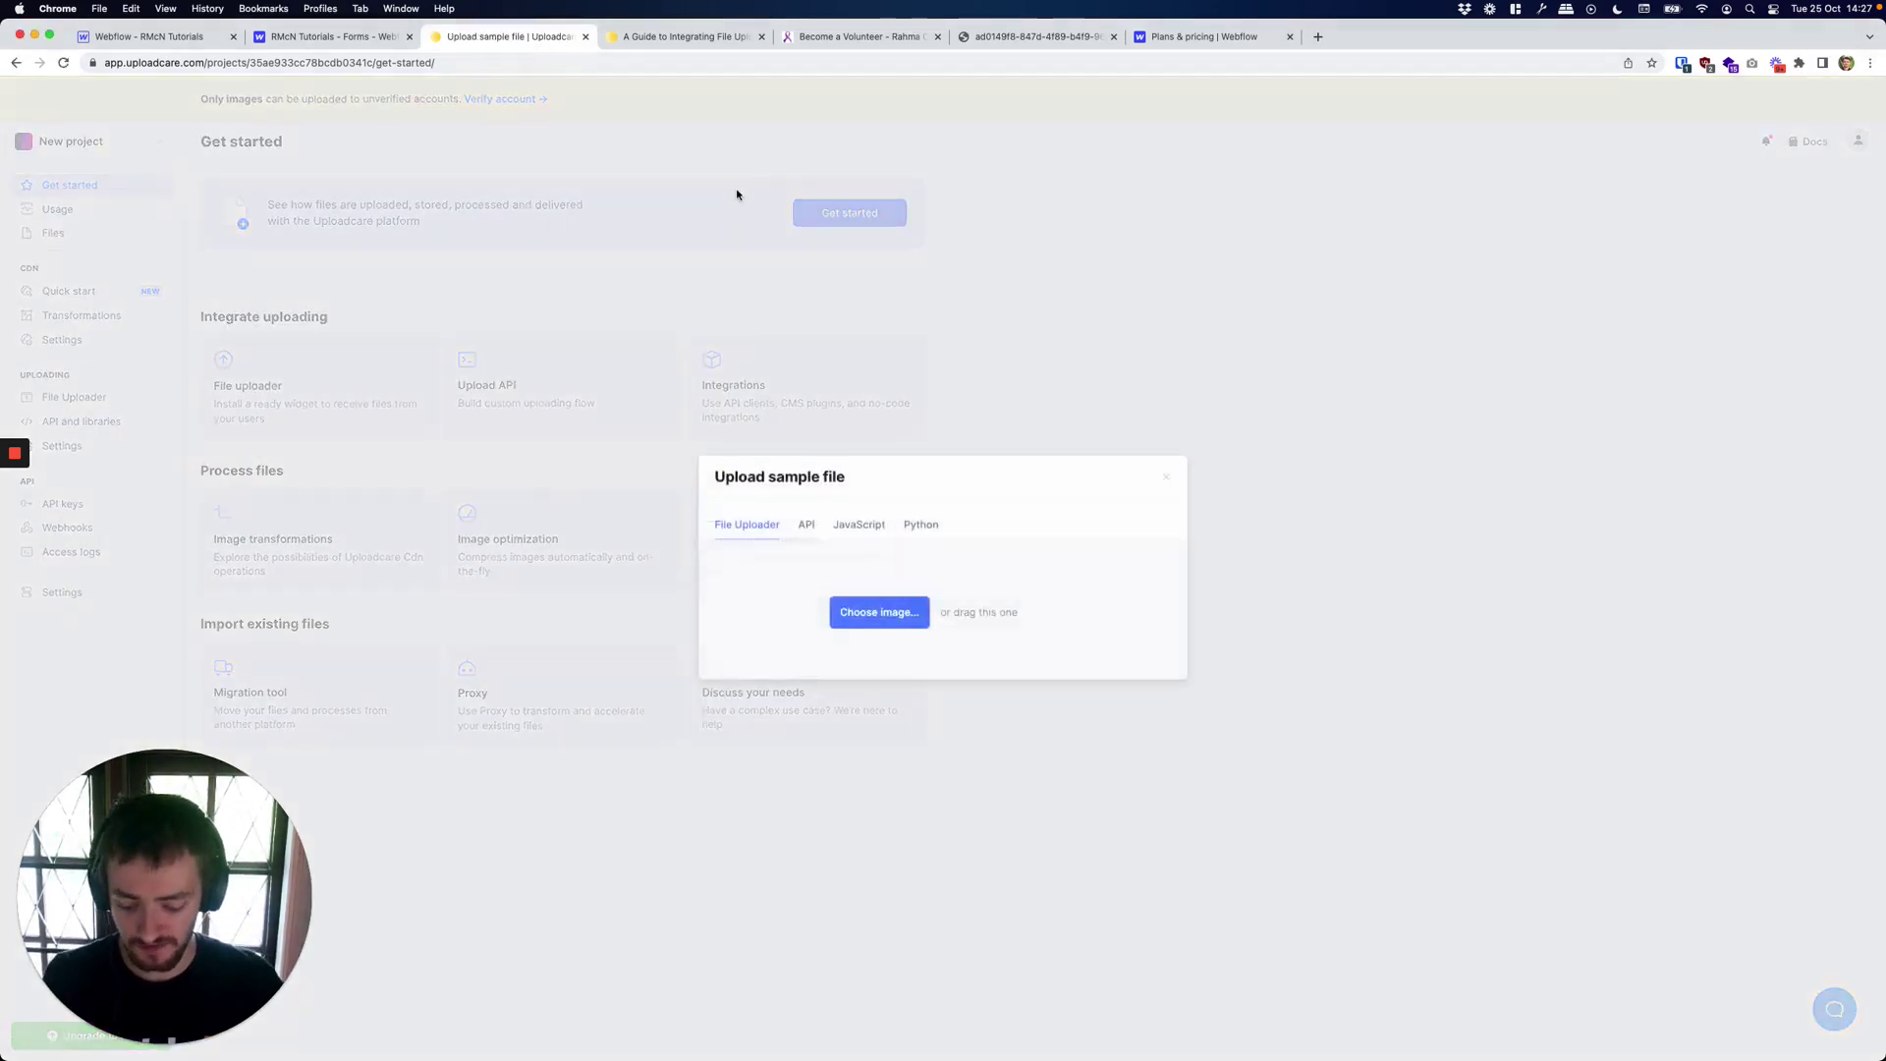
key("super+t")
type("upload")
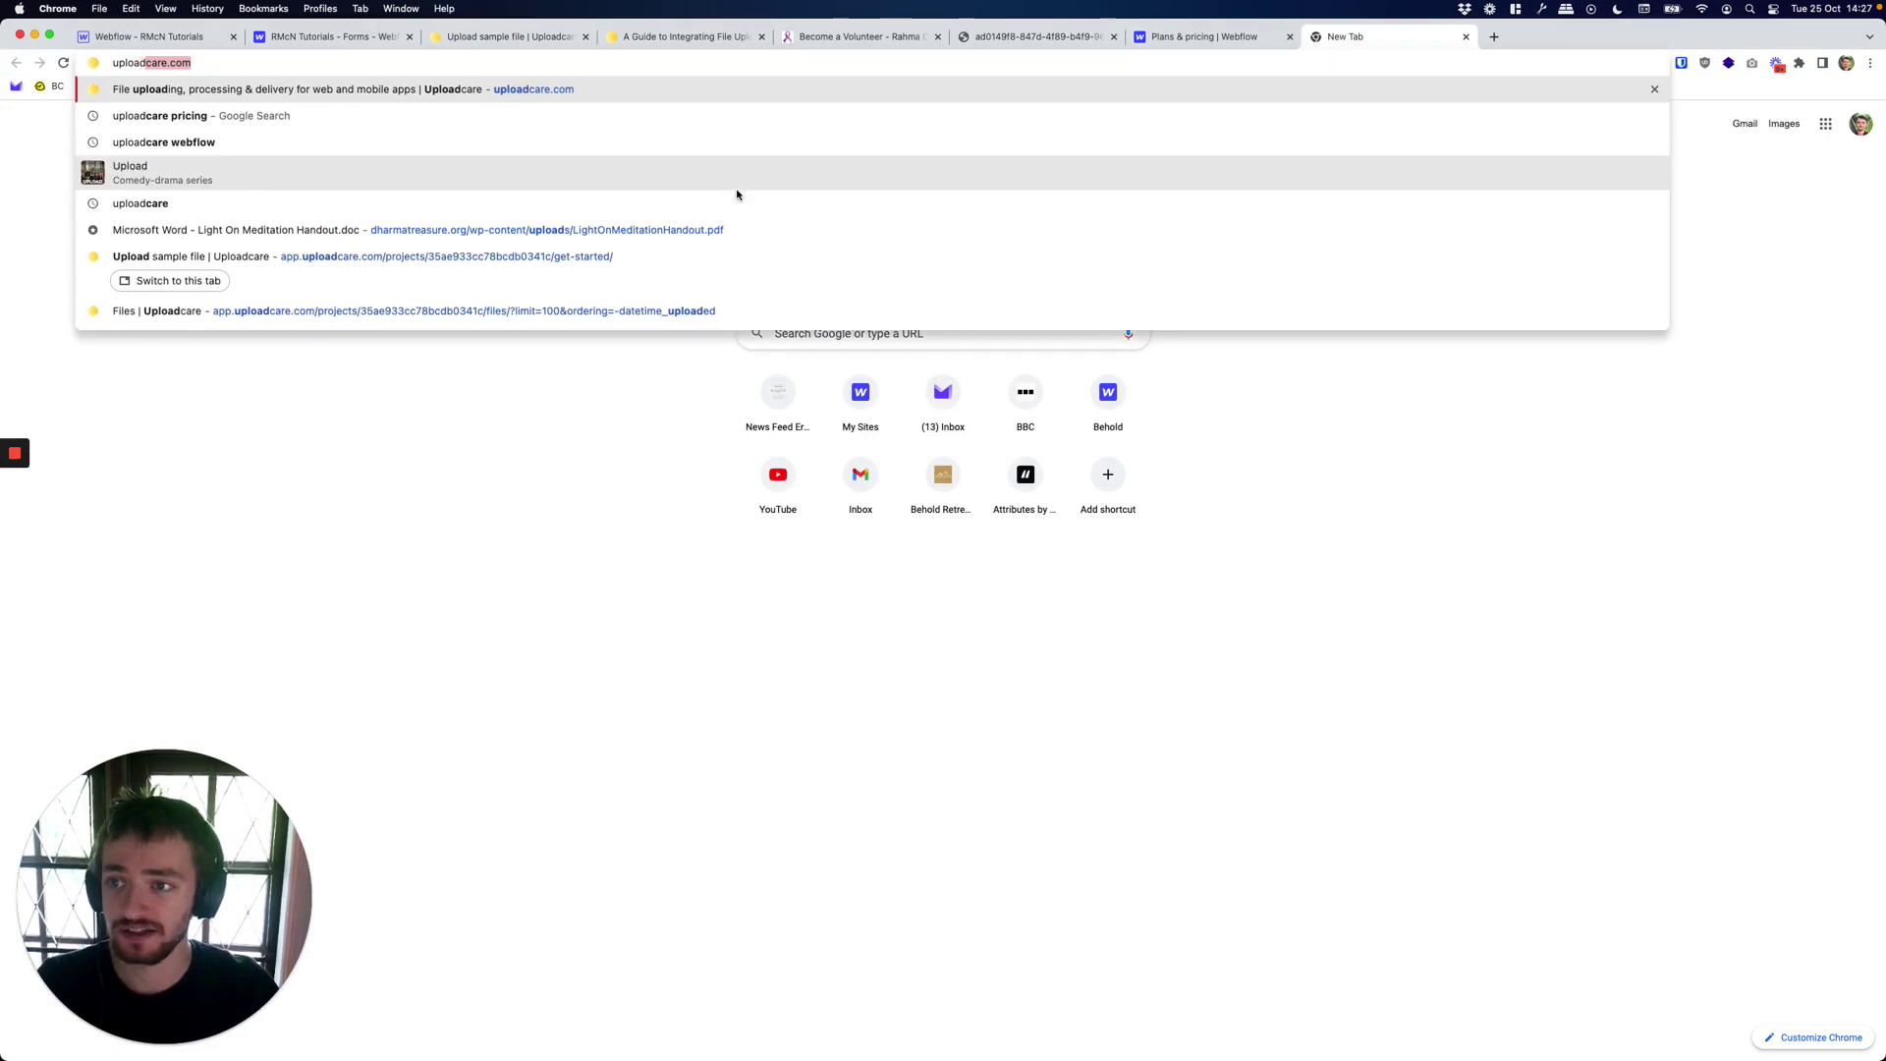
type("care.com/pricing/")
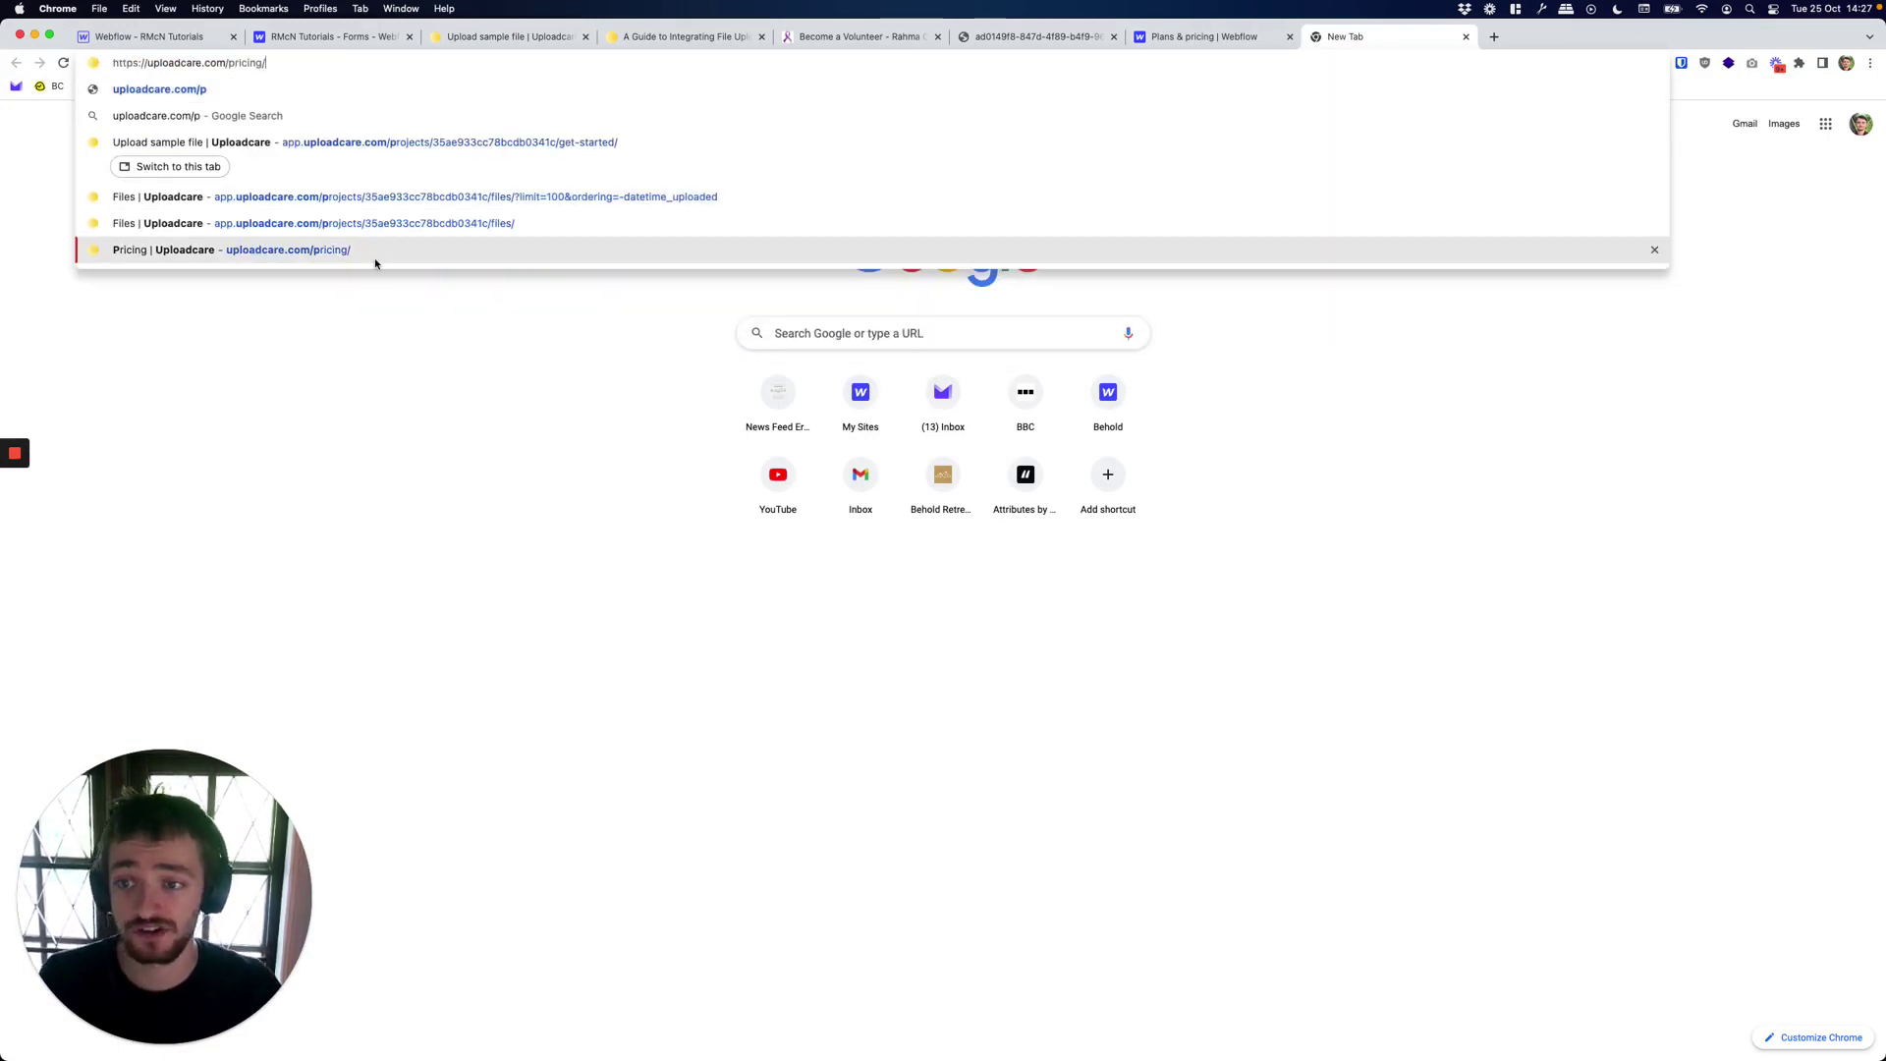
left_click(372, 258)
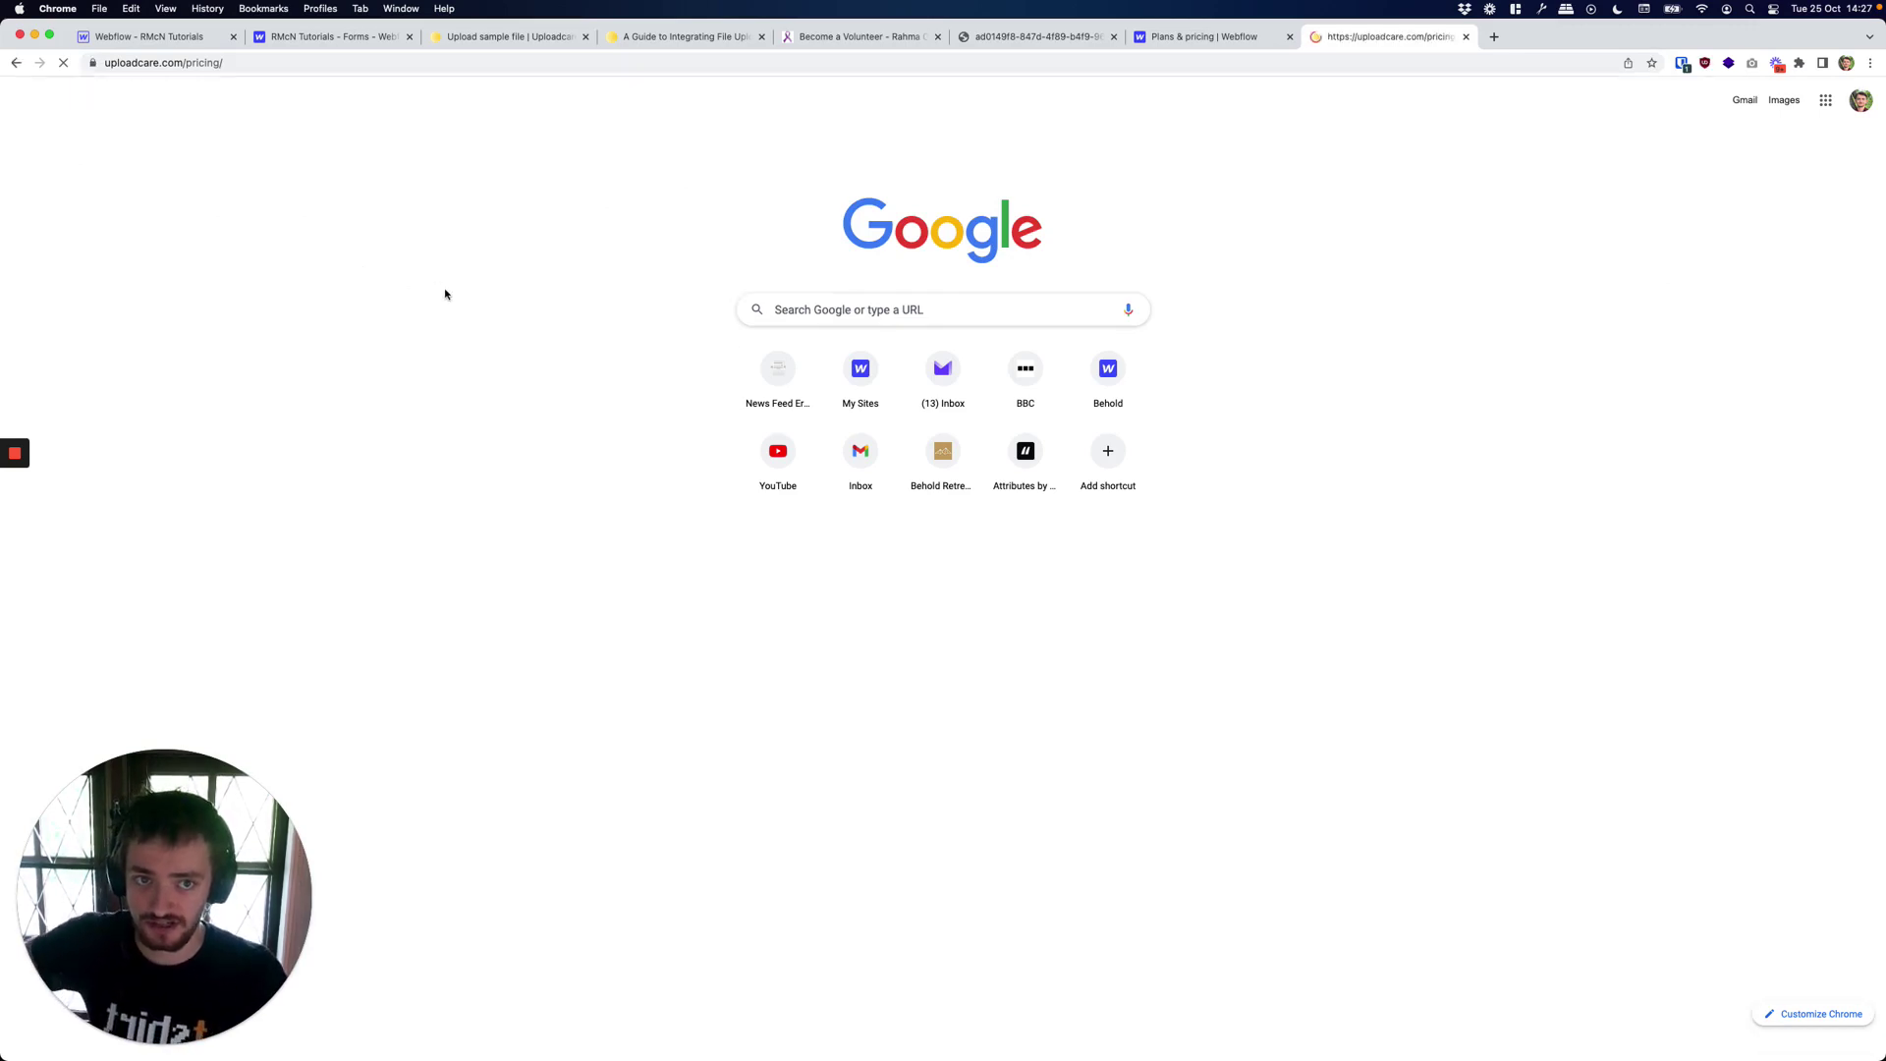
Note the free plan's 3000 uploads/mo and 3 GB storage, and the $20 monthly estimate.
triple_click(1105, 436)
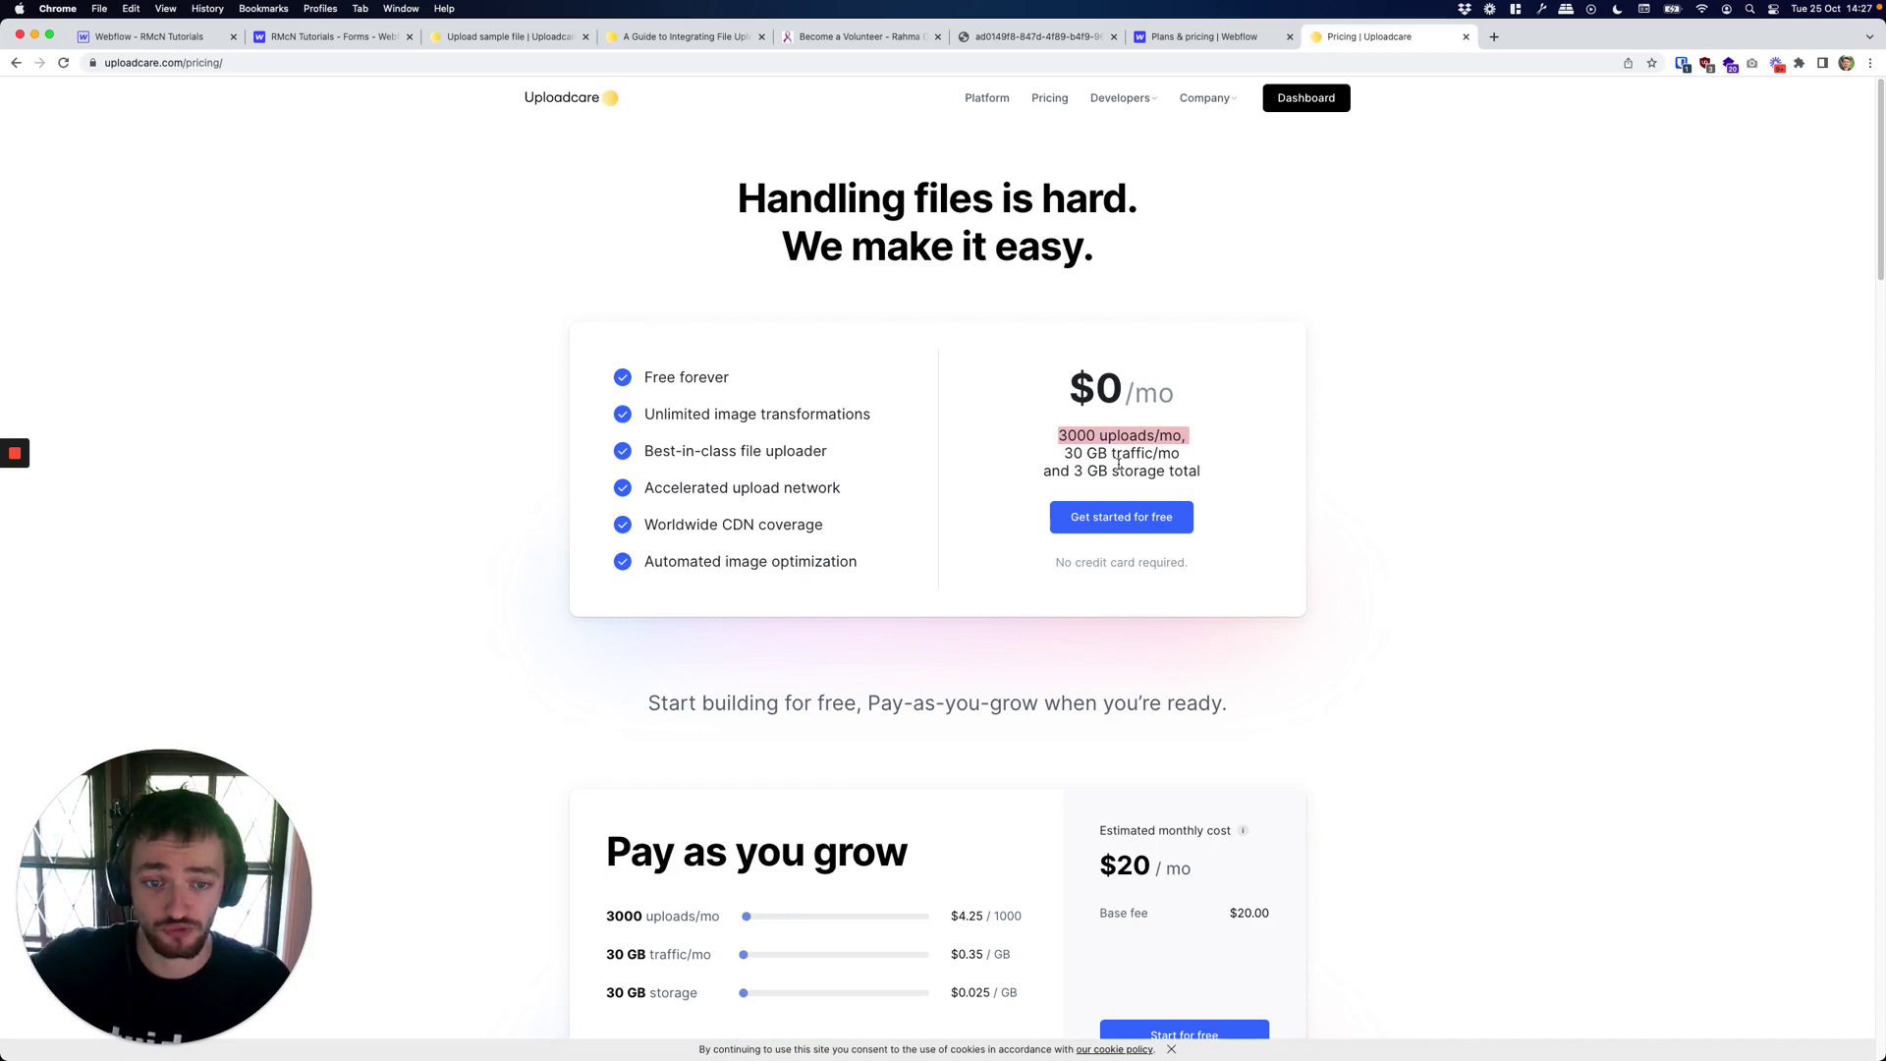
triple_click(1120, 472)
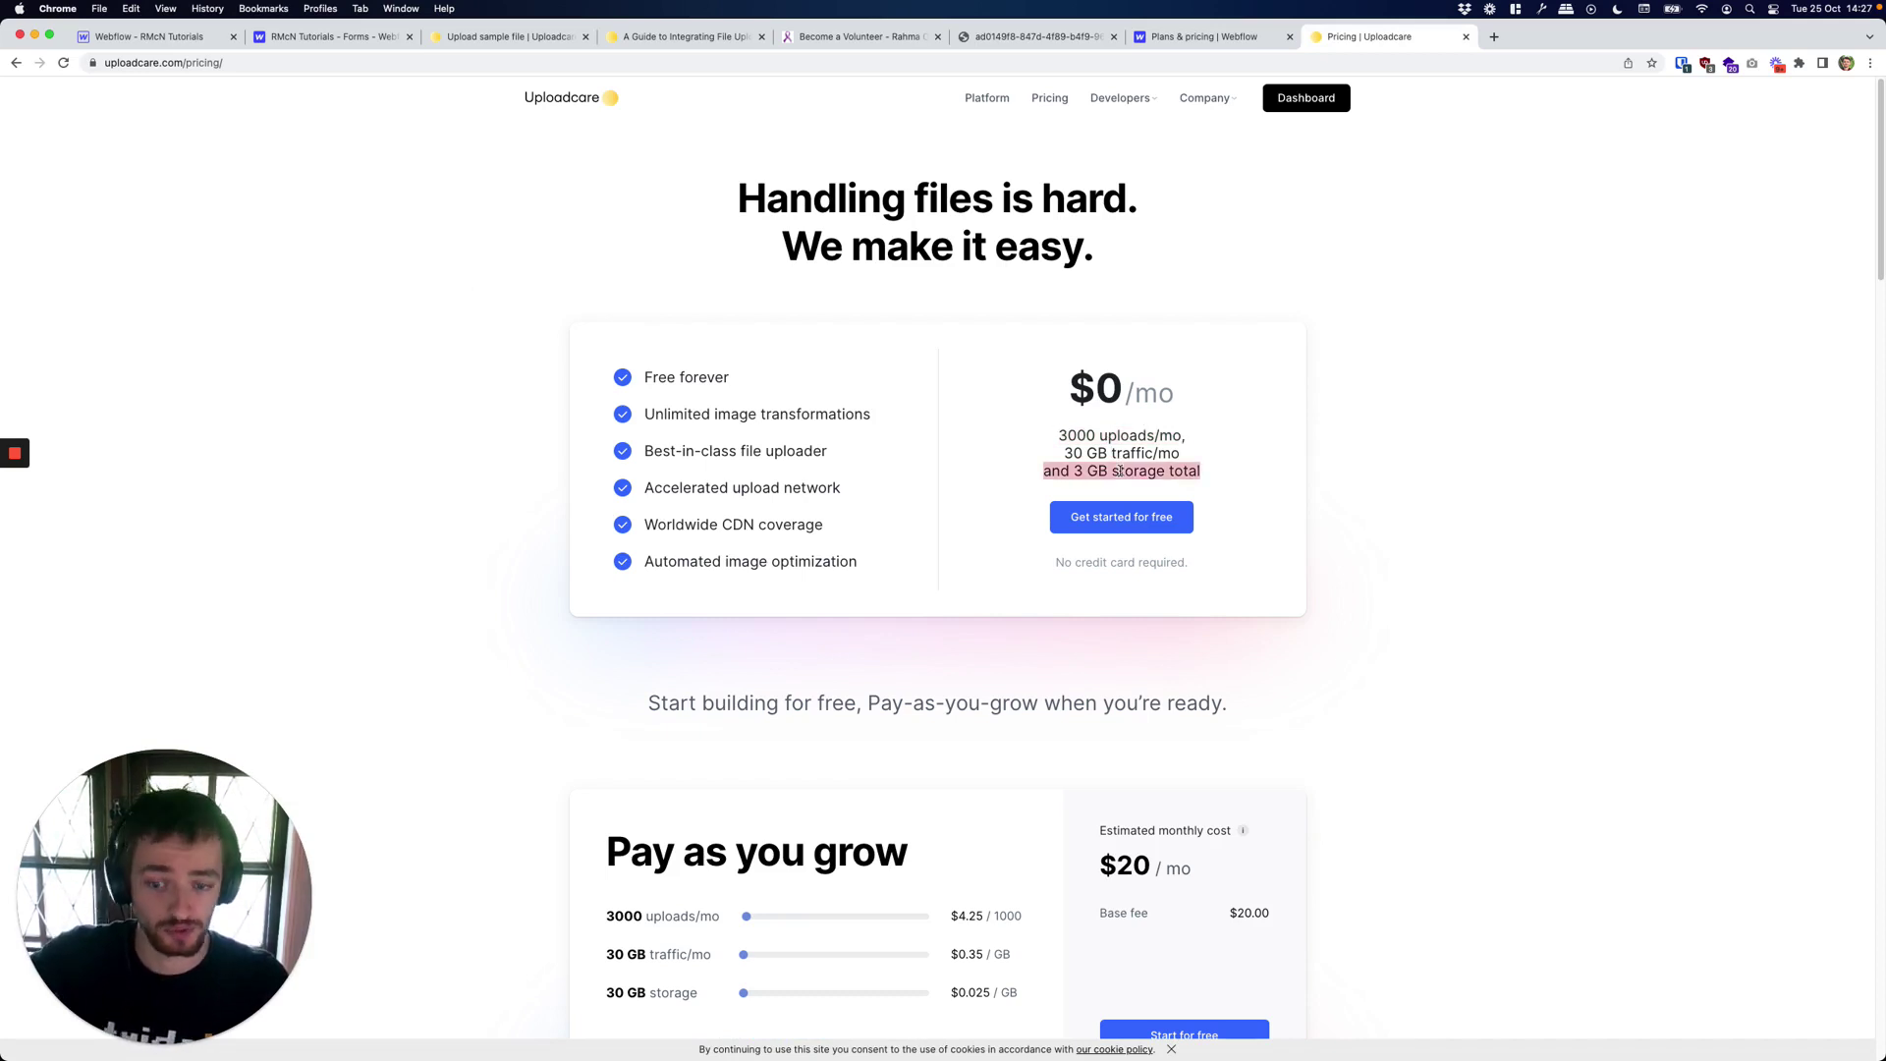
scroll(1120, 471, "down", 5)
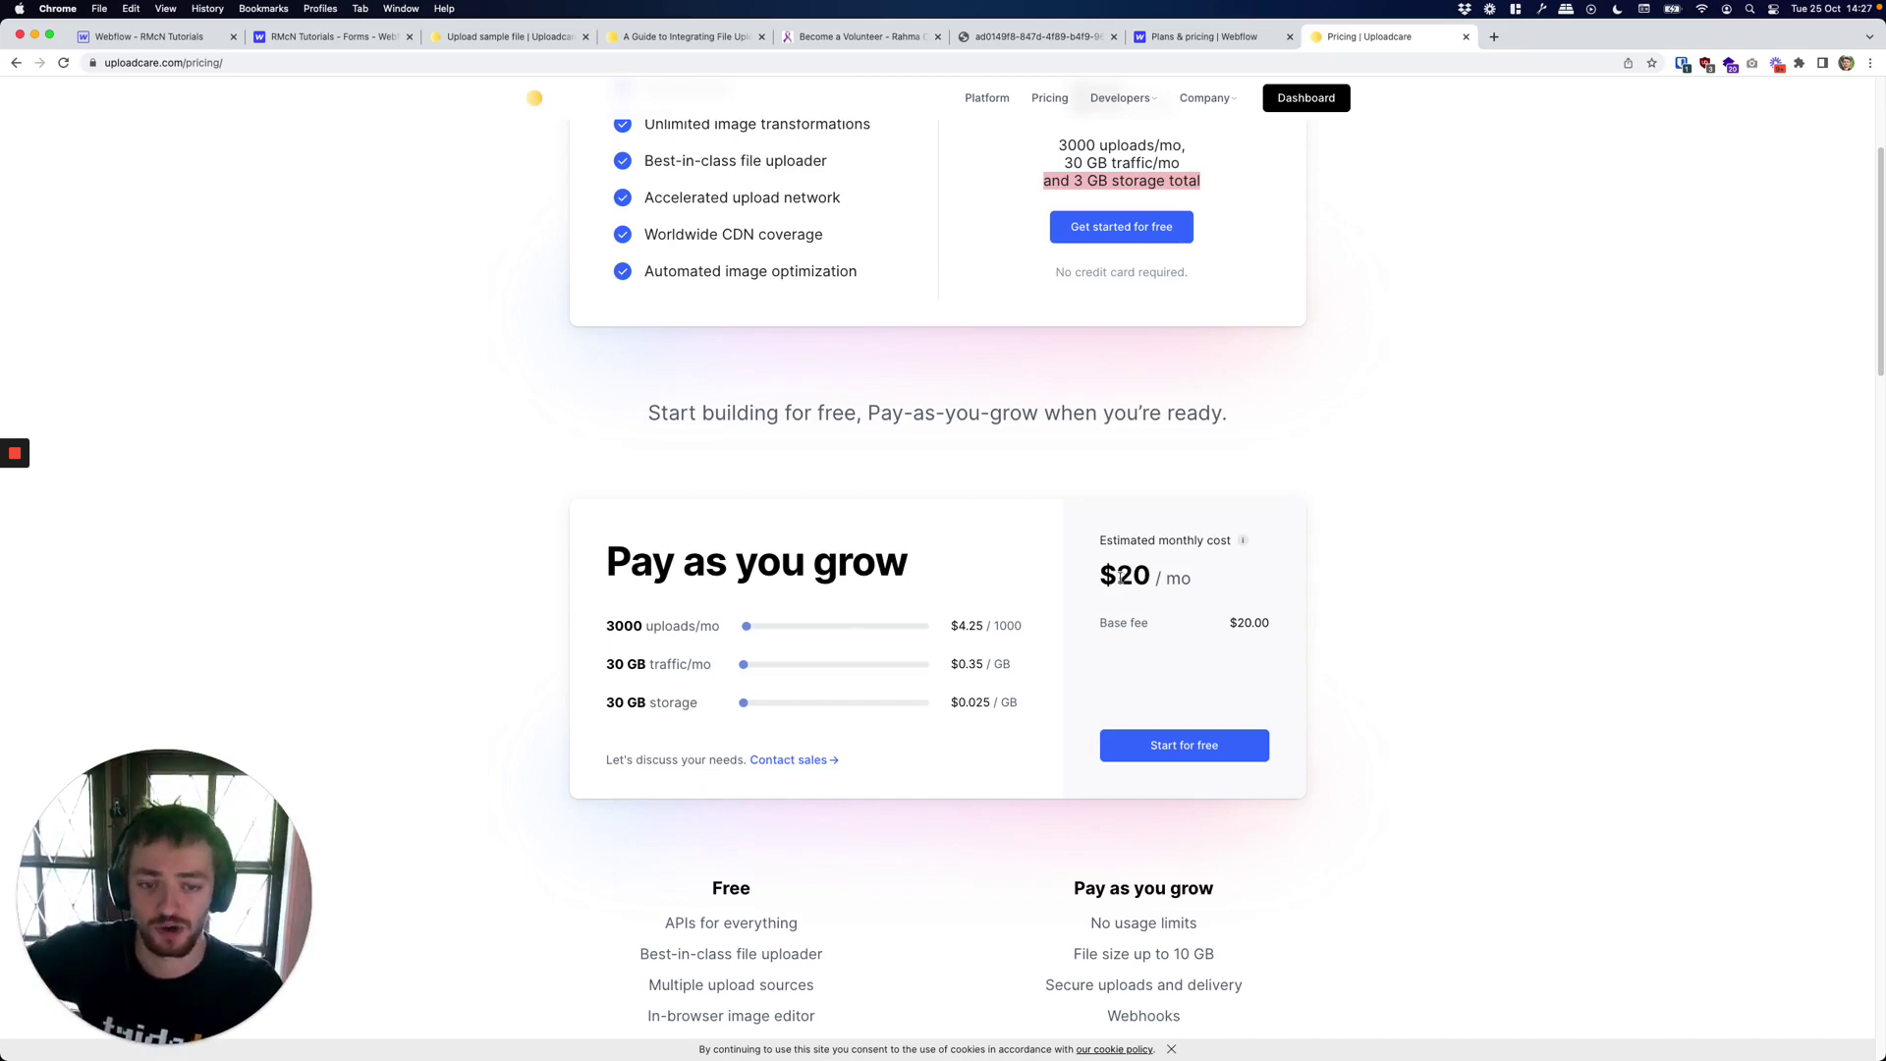
double_click(1127, 584)
left_click(936, 656)
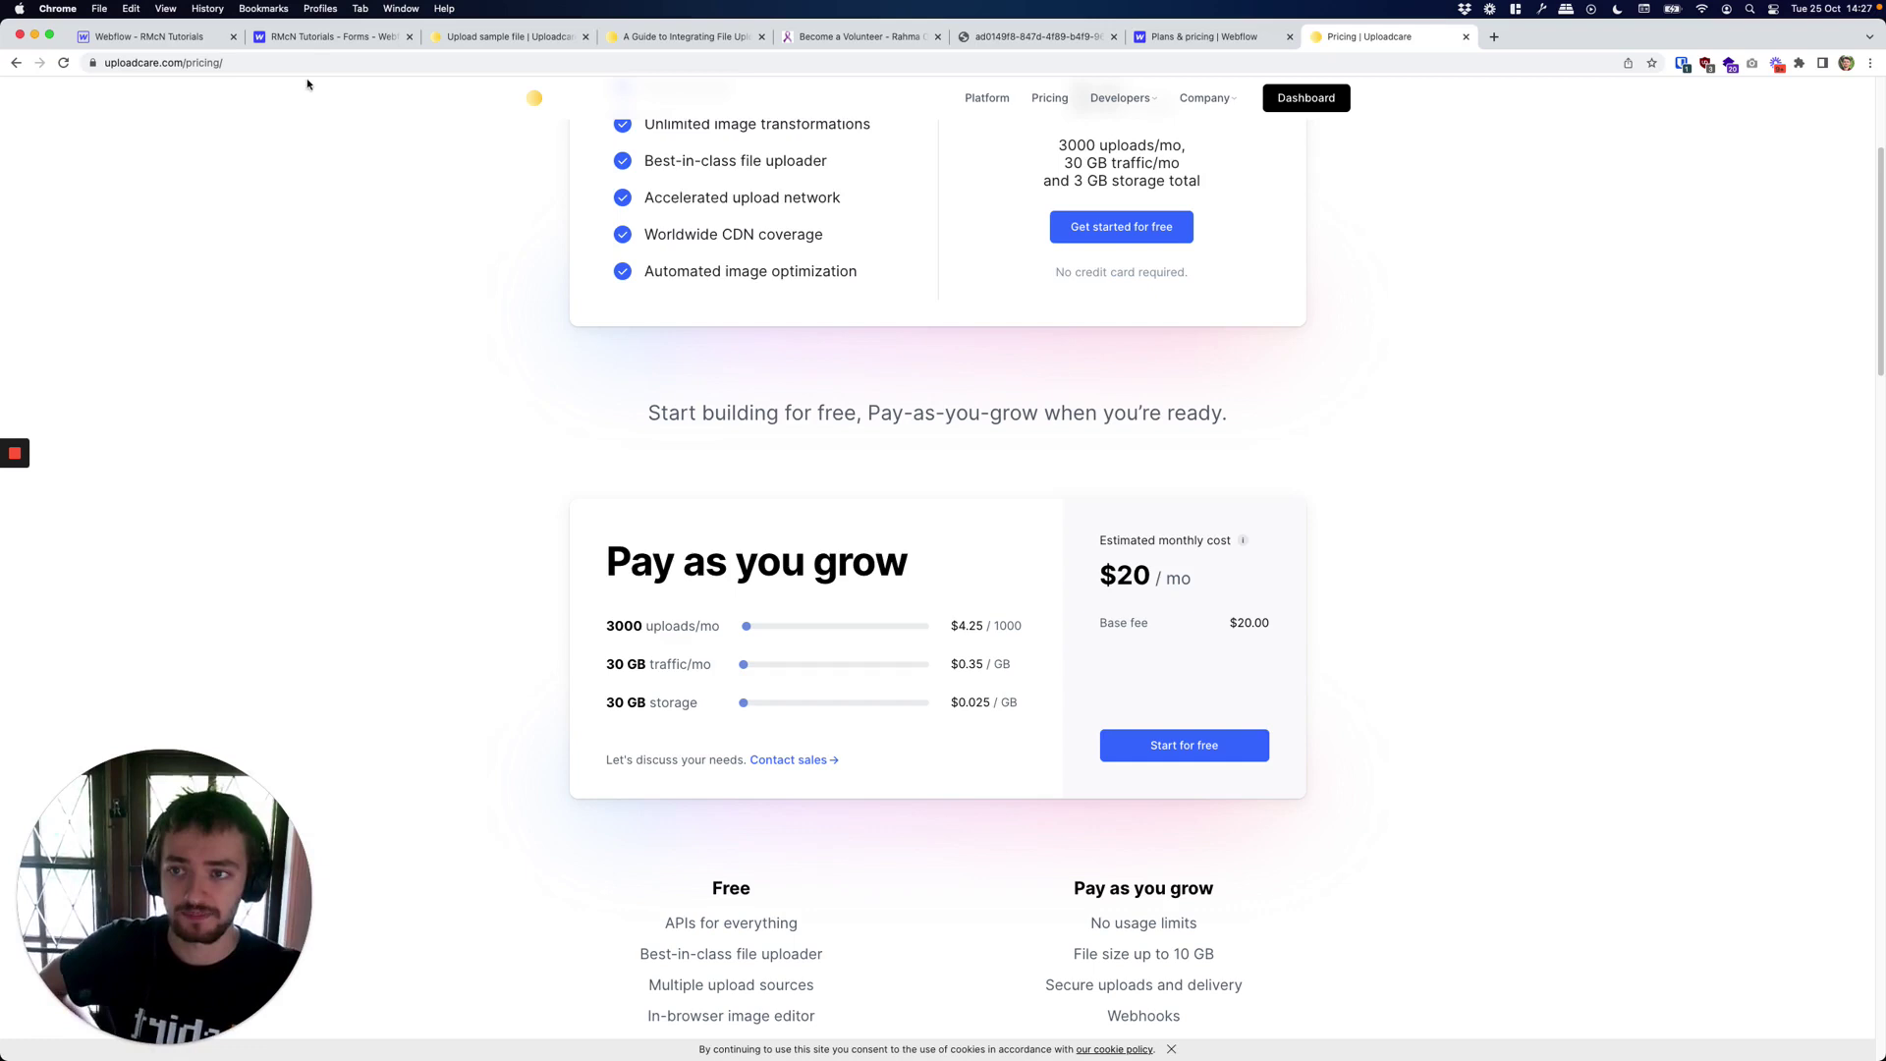
Compare against Webflow's plans and pricing, then return to the Uploadcare pricing page.
left_click(318, 39)
left_click(1233, 30)
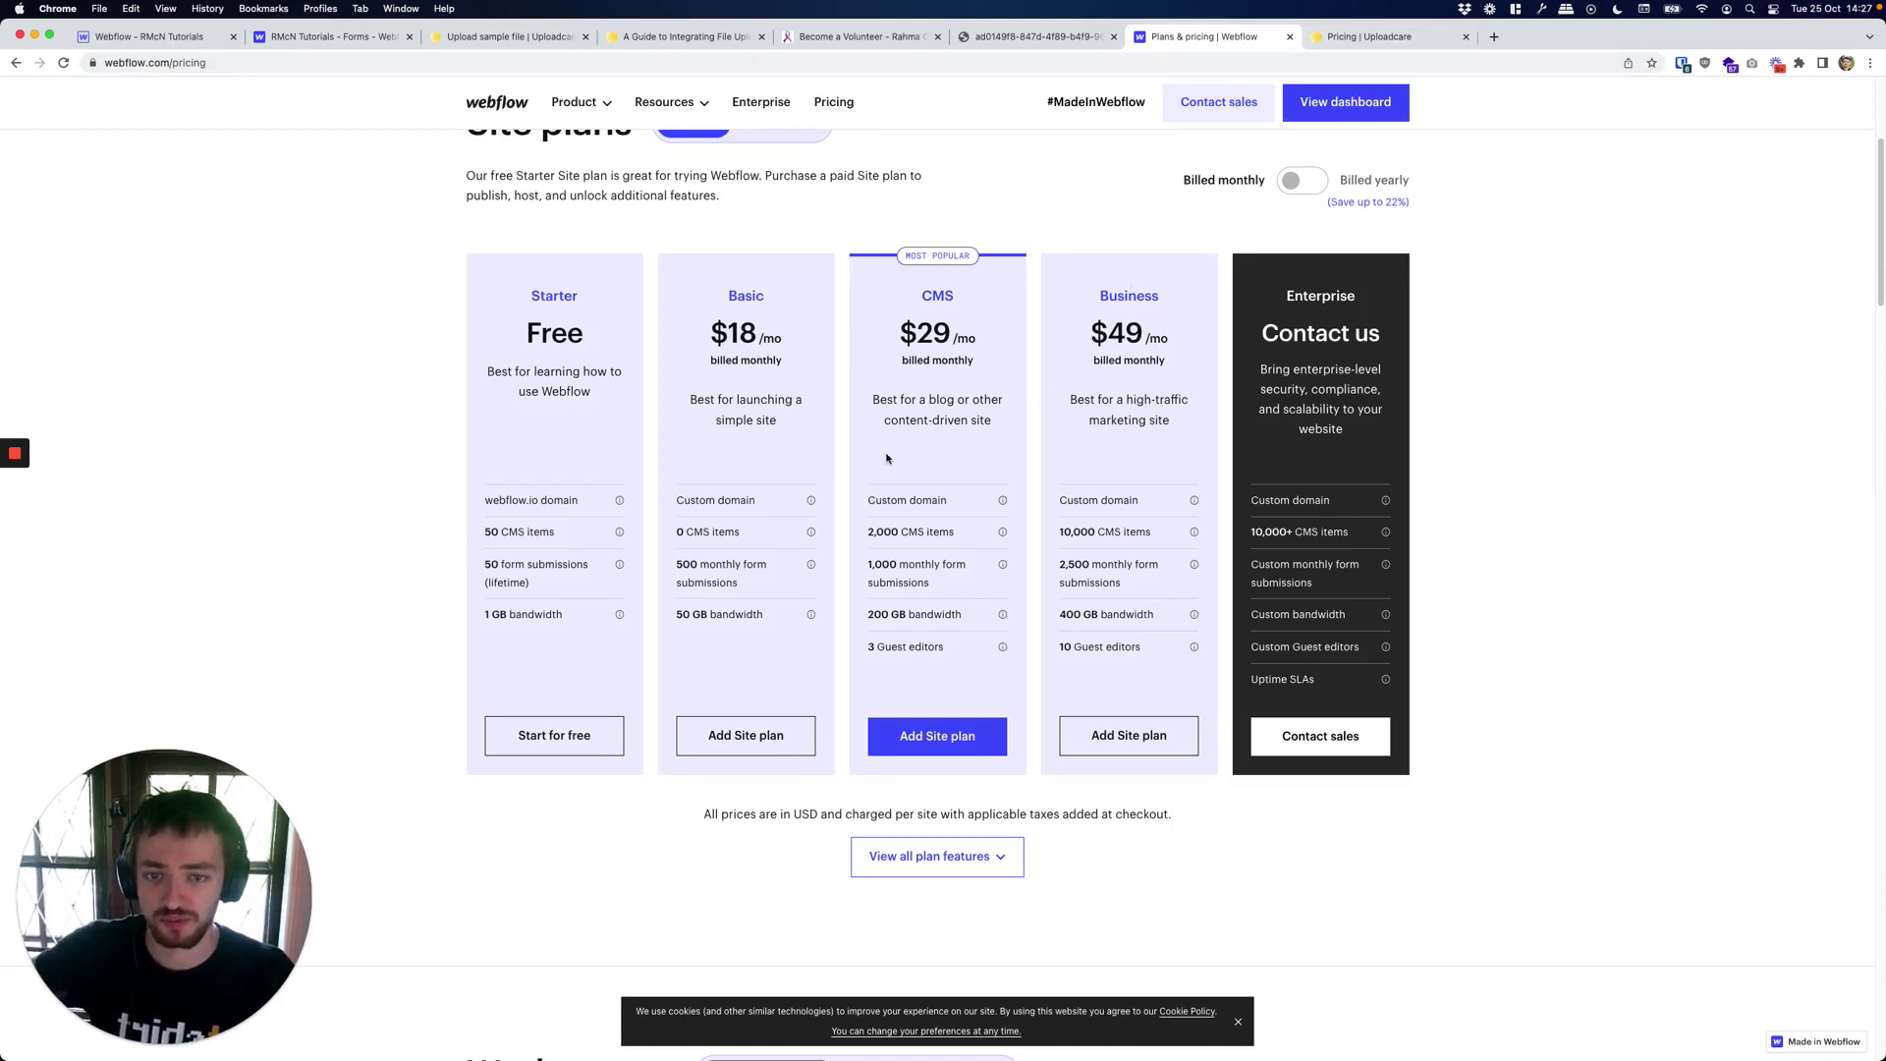
left_click(1354, 39)
scroll(1076, 459, "up", 3)
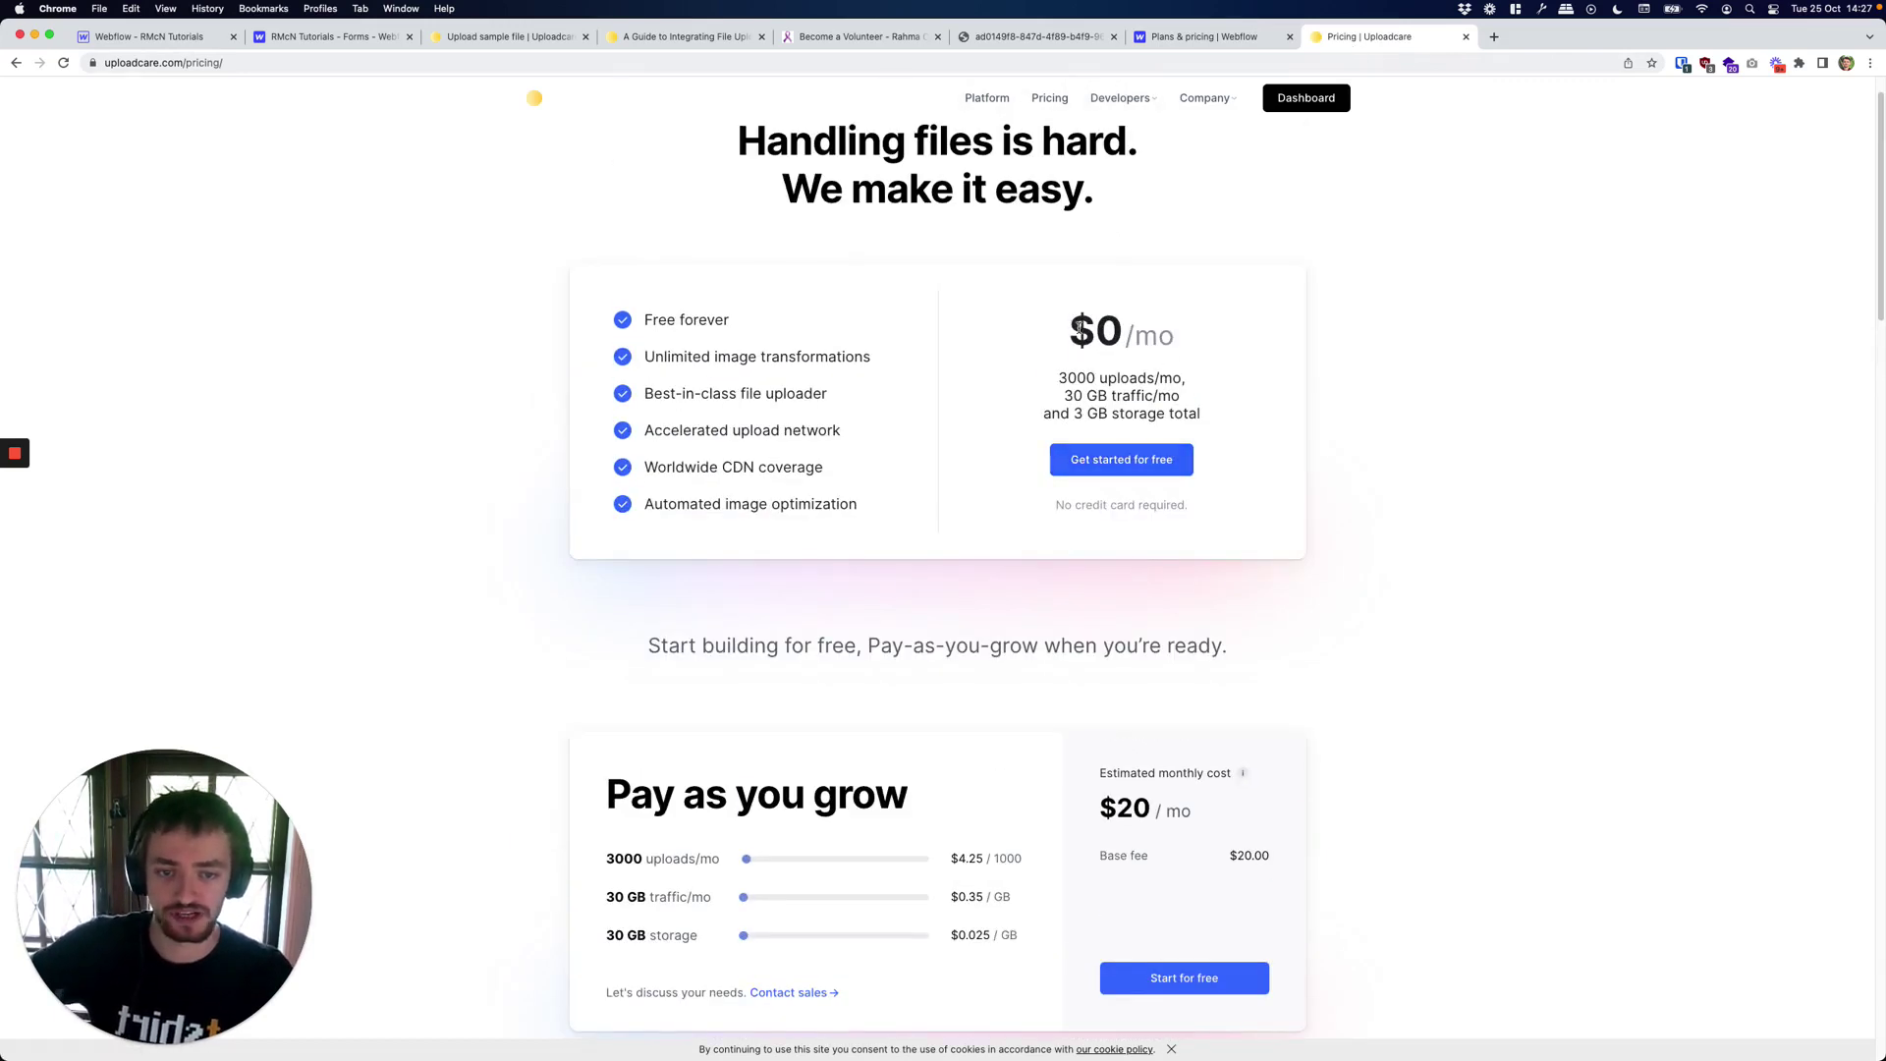
Close the Upload sample file dialog and go to the Uploadcare project's API keys page.
left_click(538, 43)
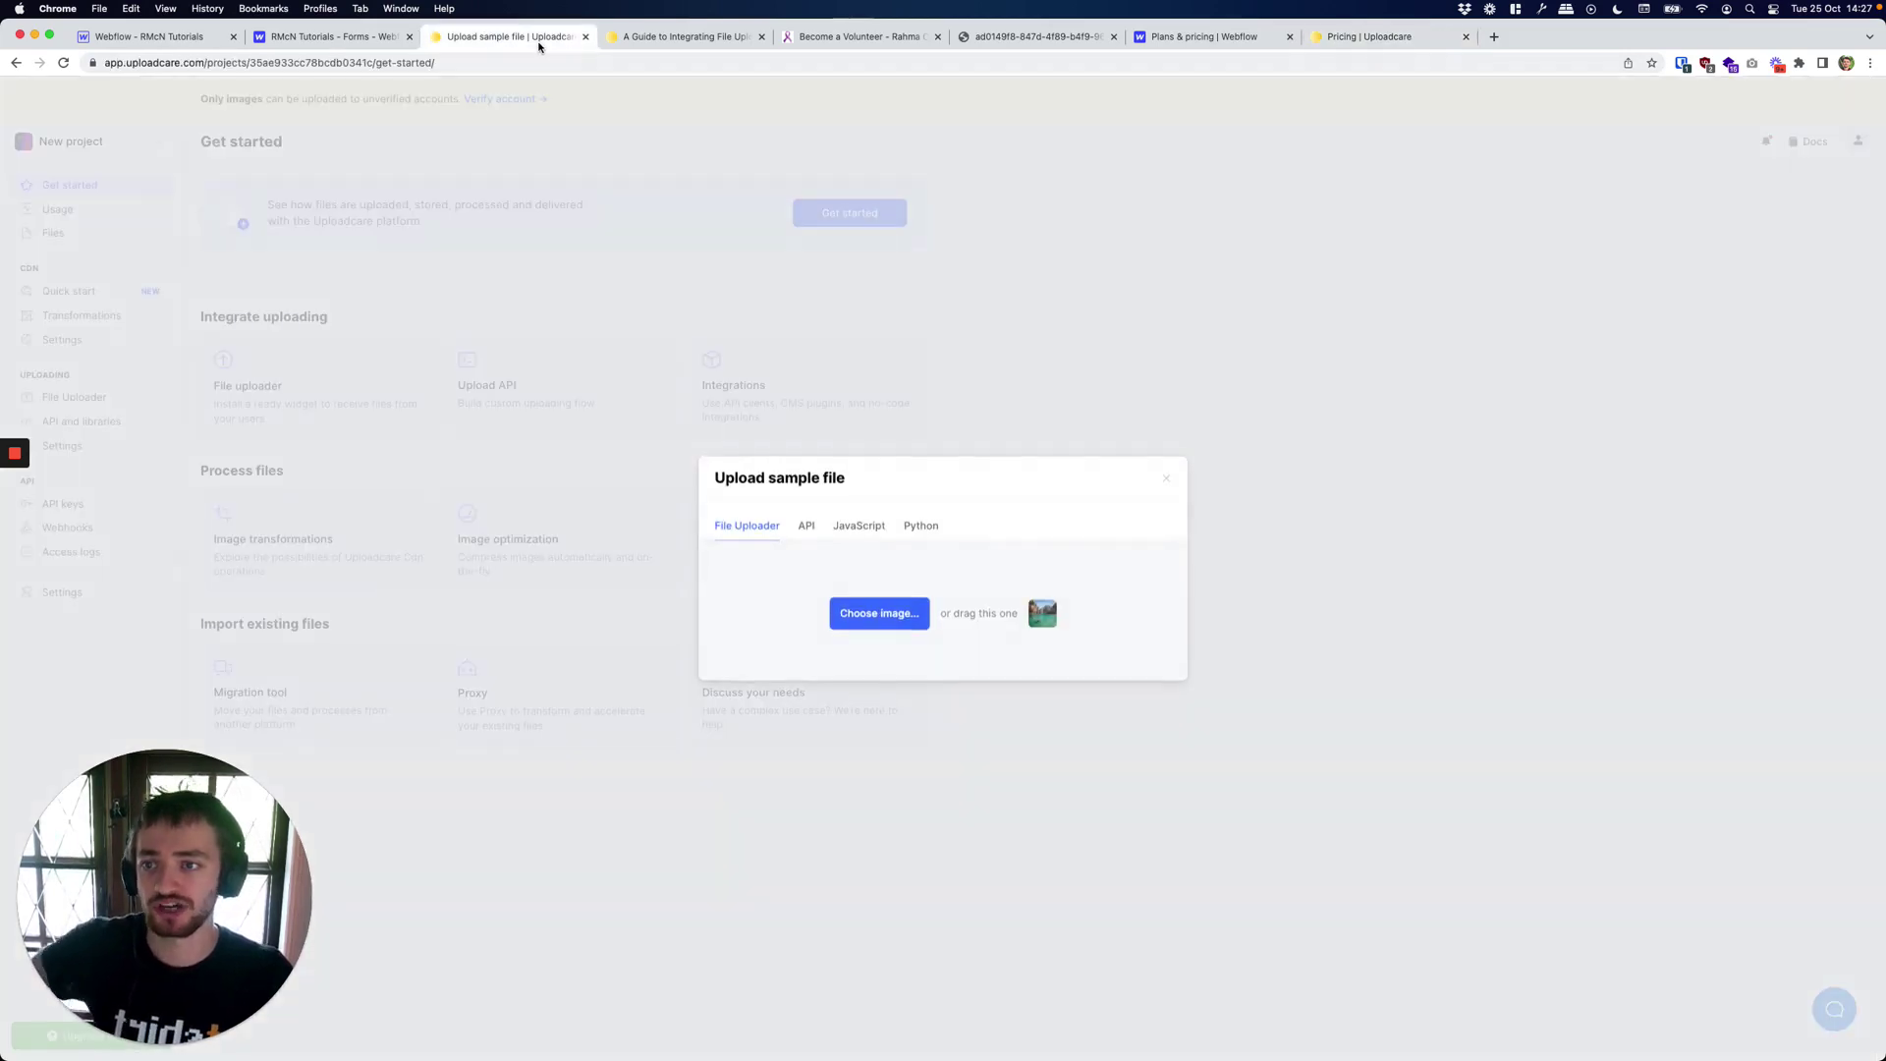
left_click(1167, 479)
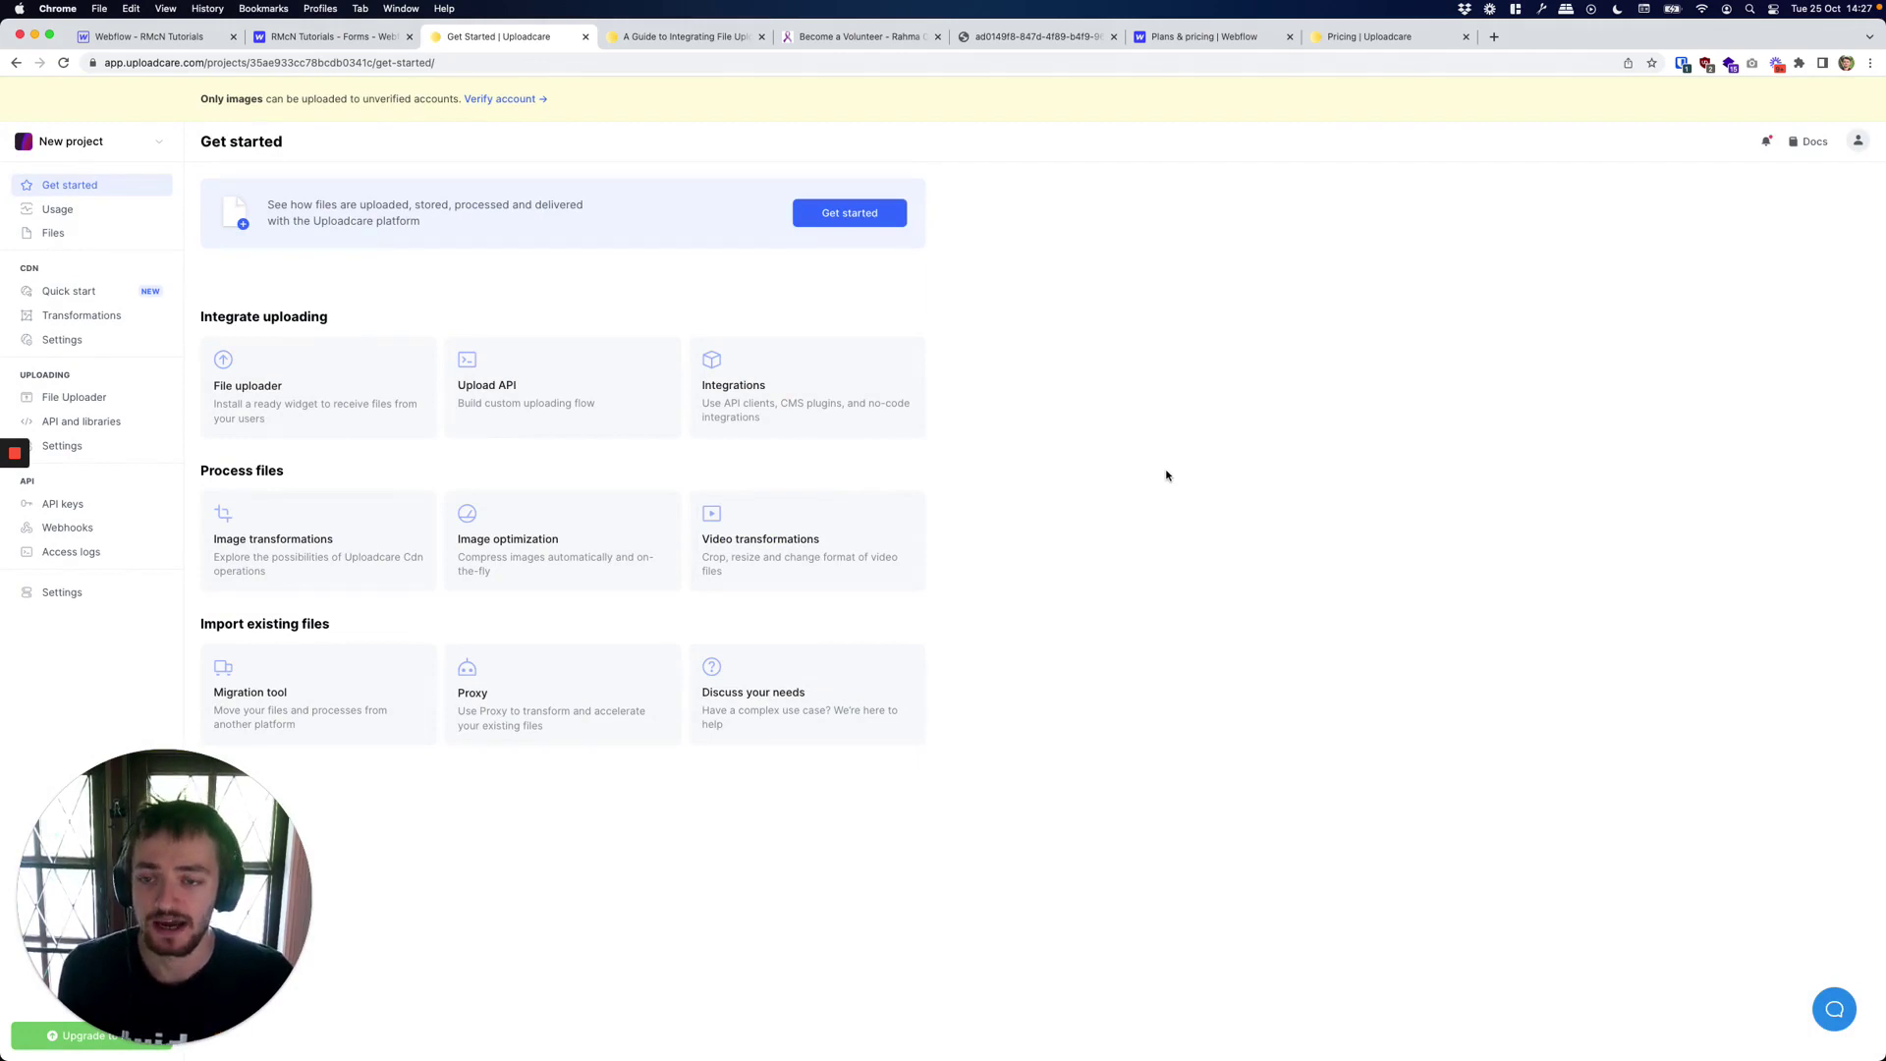
left_click(109, 503)
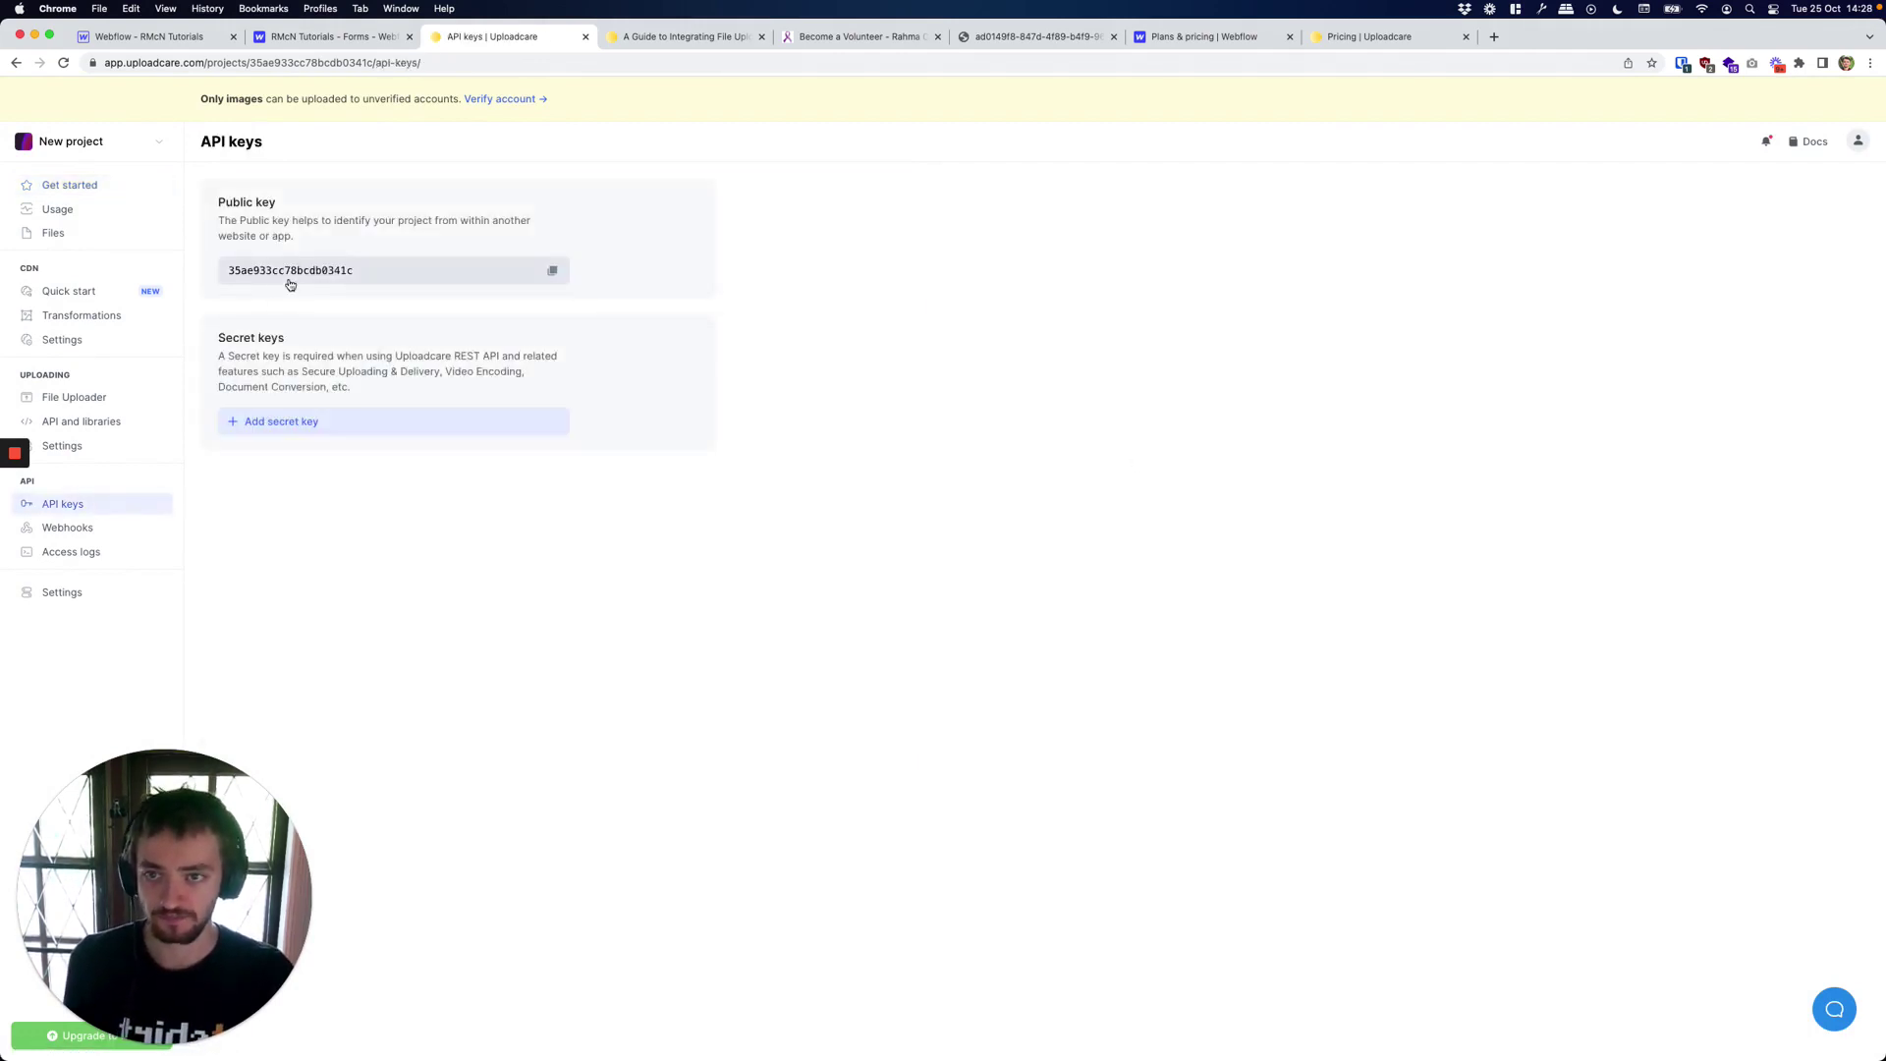
In the Webflow integration guide, select Step 2's two-line File Uploader script.
key("ctrl+Tab")
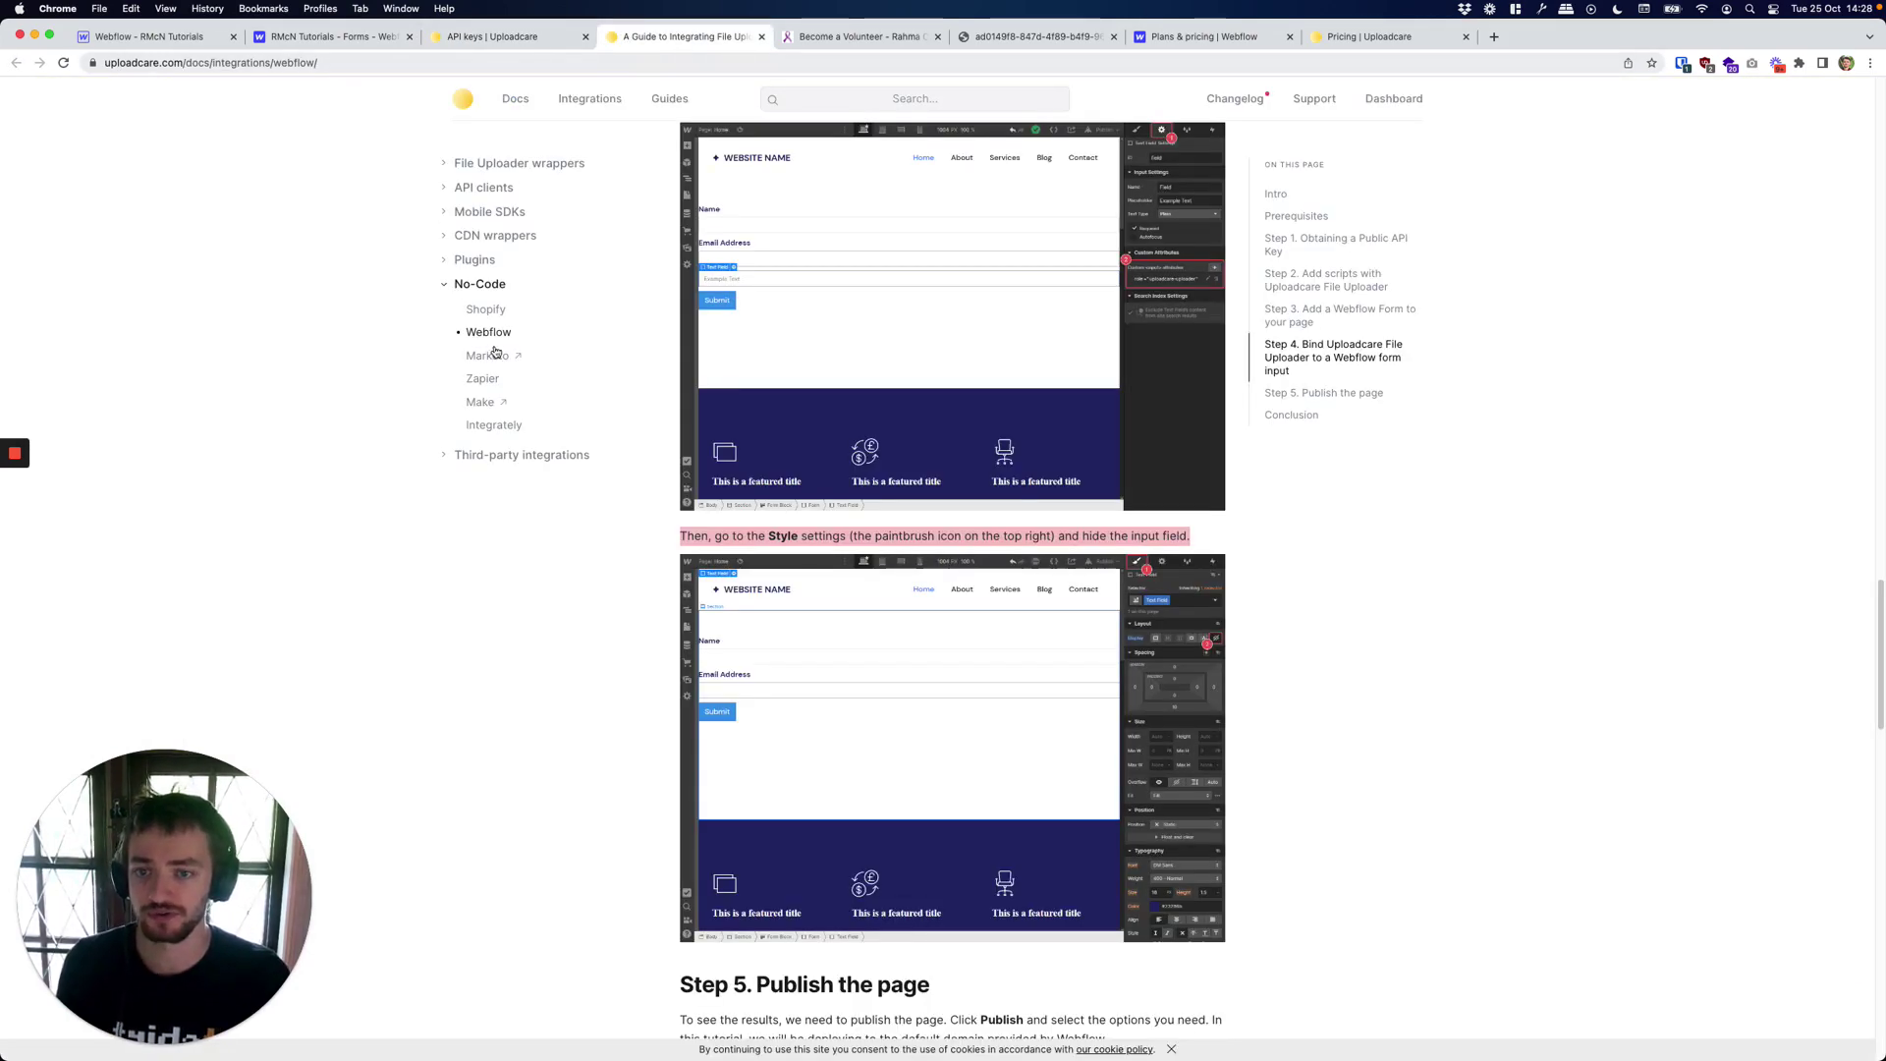
scroll(506, 422, "up", 15)
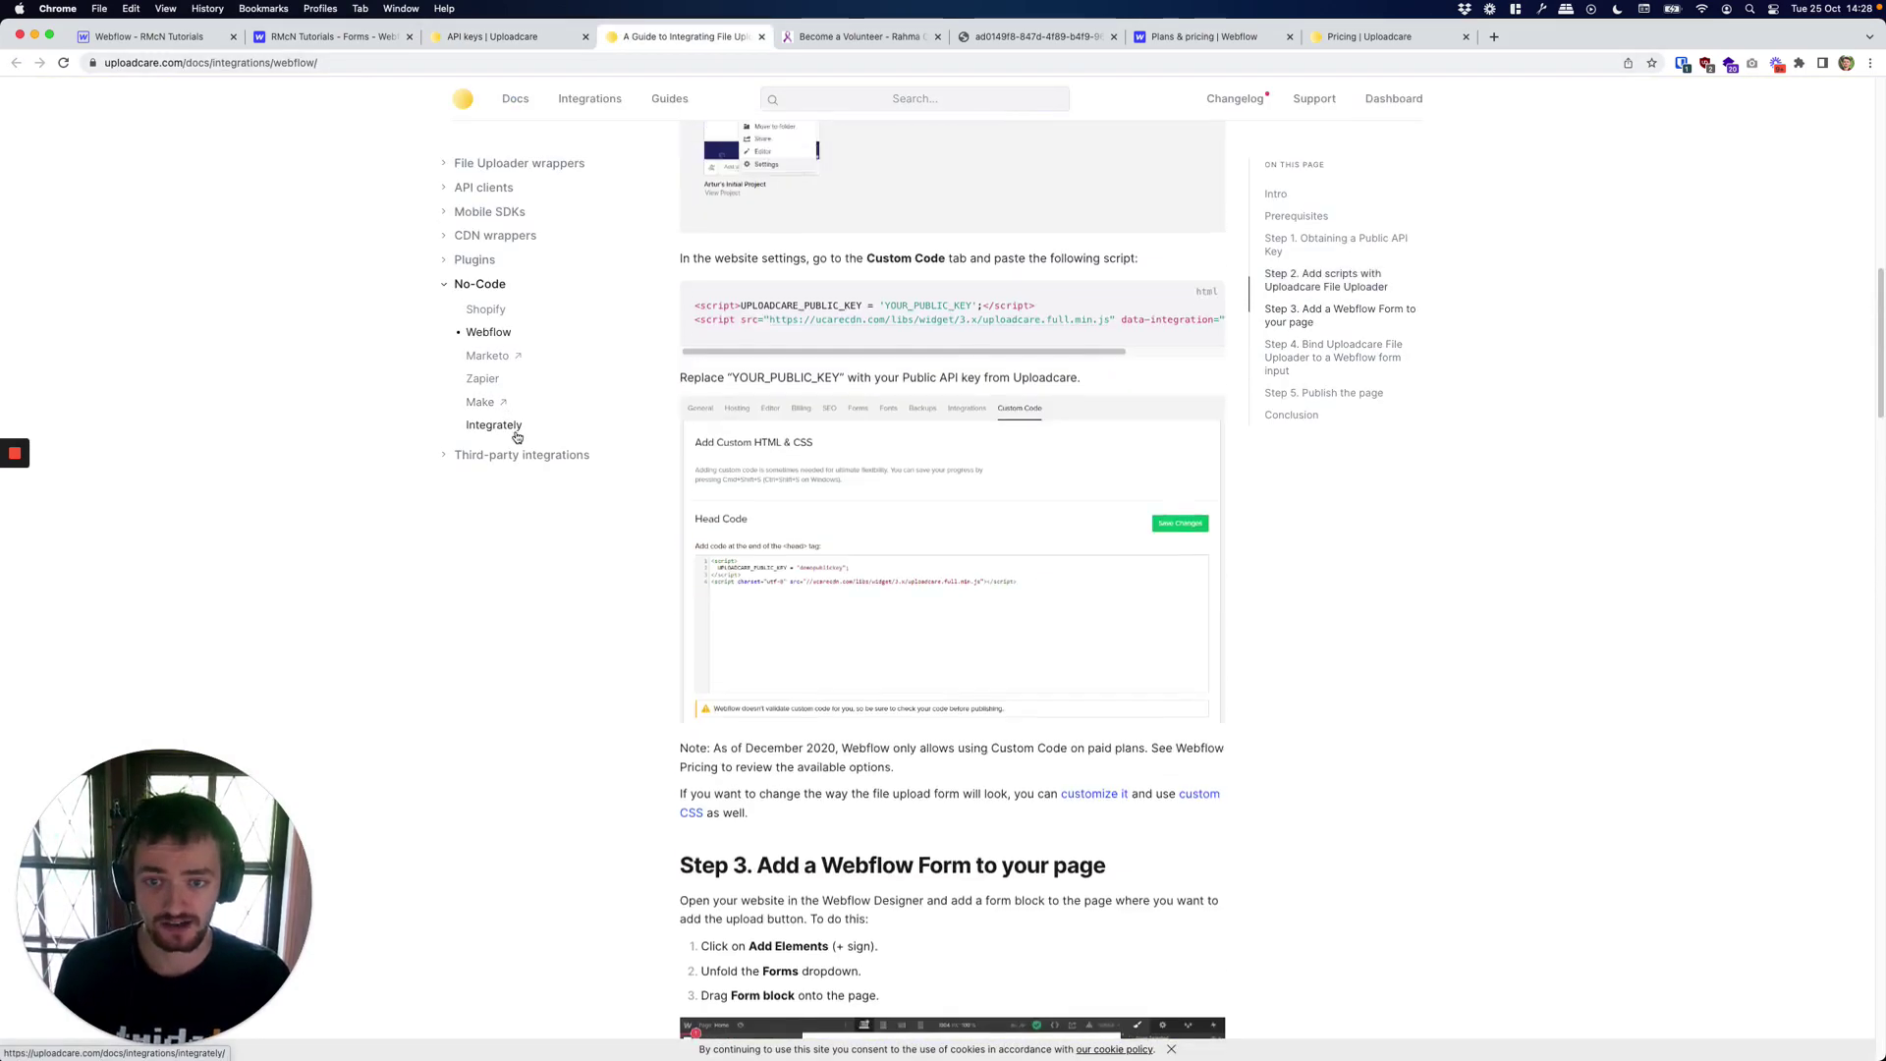
scroll(516, 438, "up", 10)
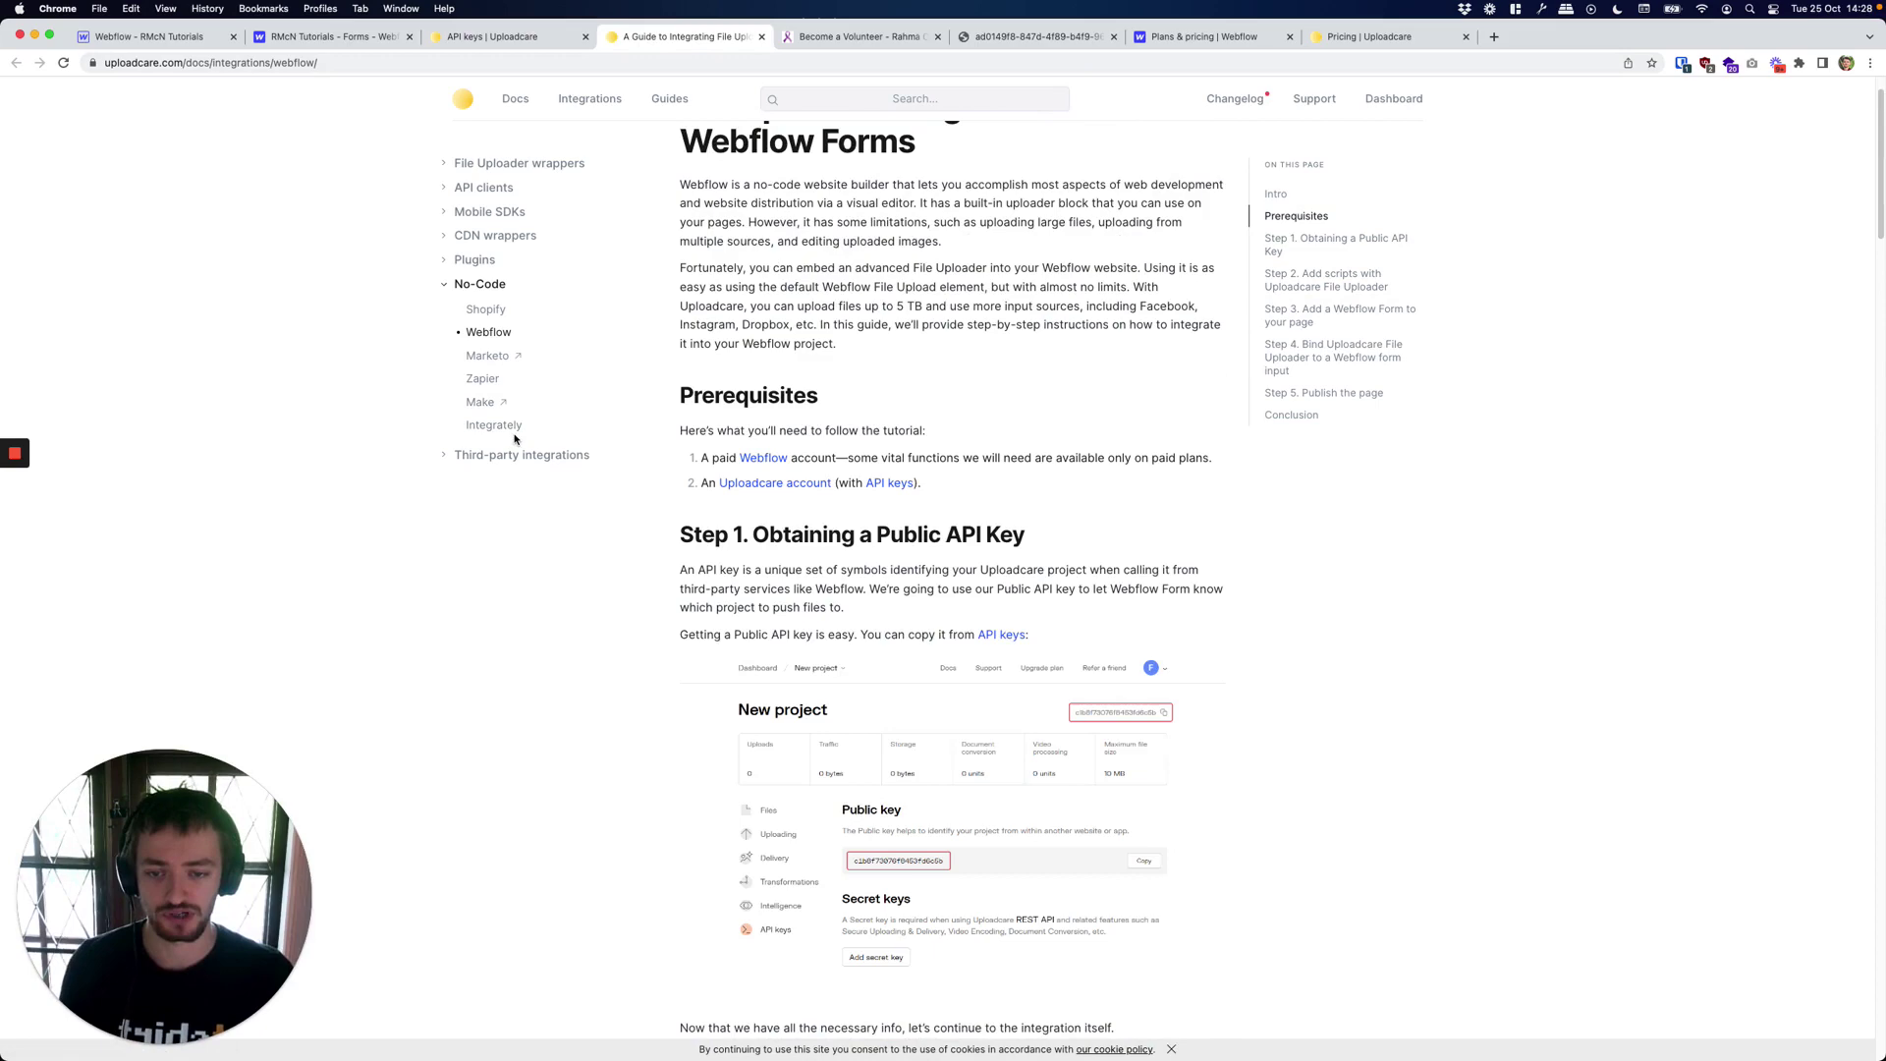
scroll(515, 439, "down", 2)
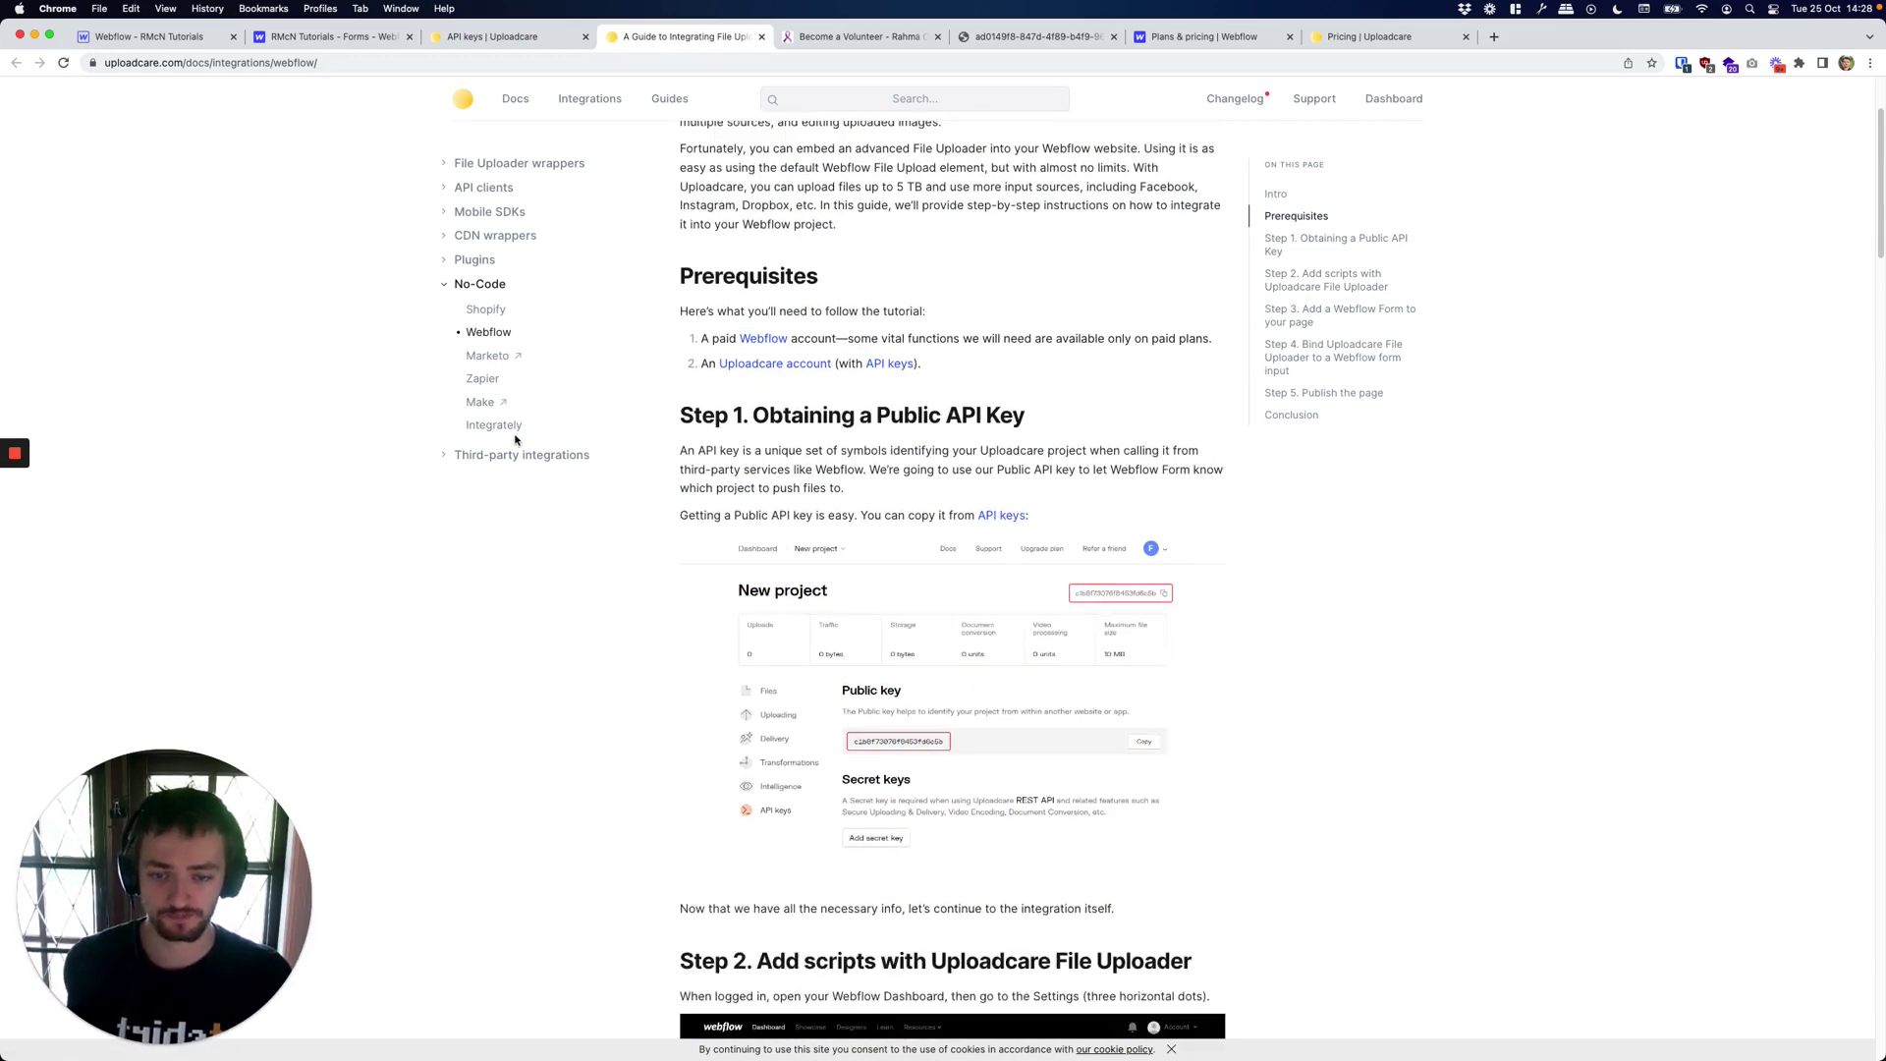
scroll(991, 424, "down", 6)
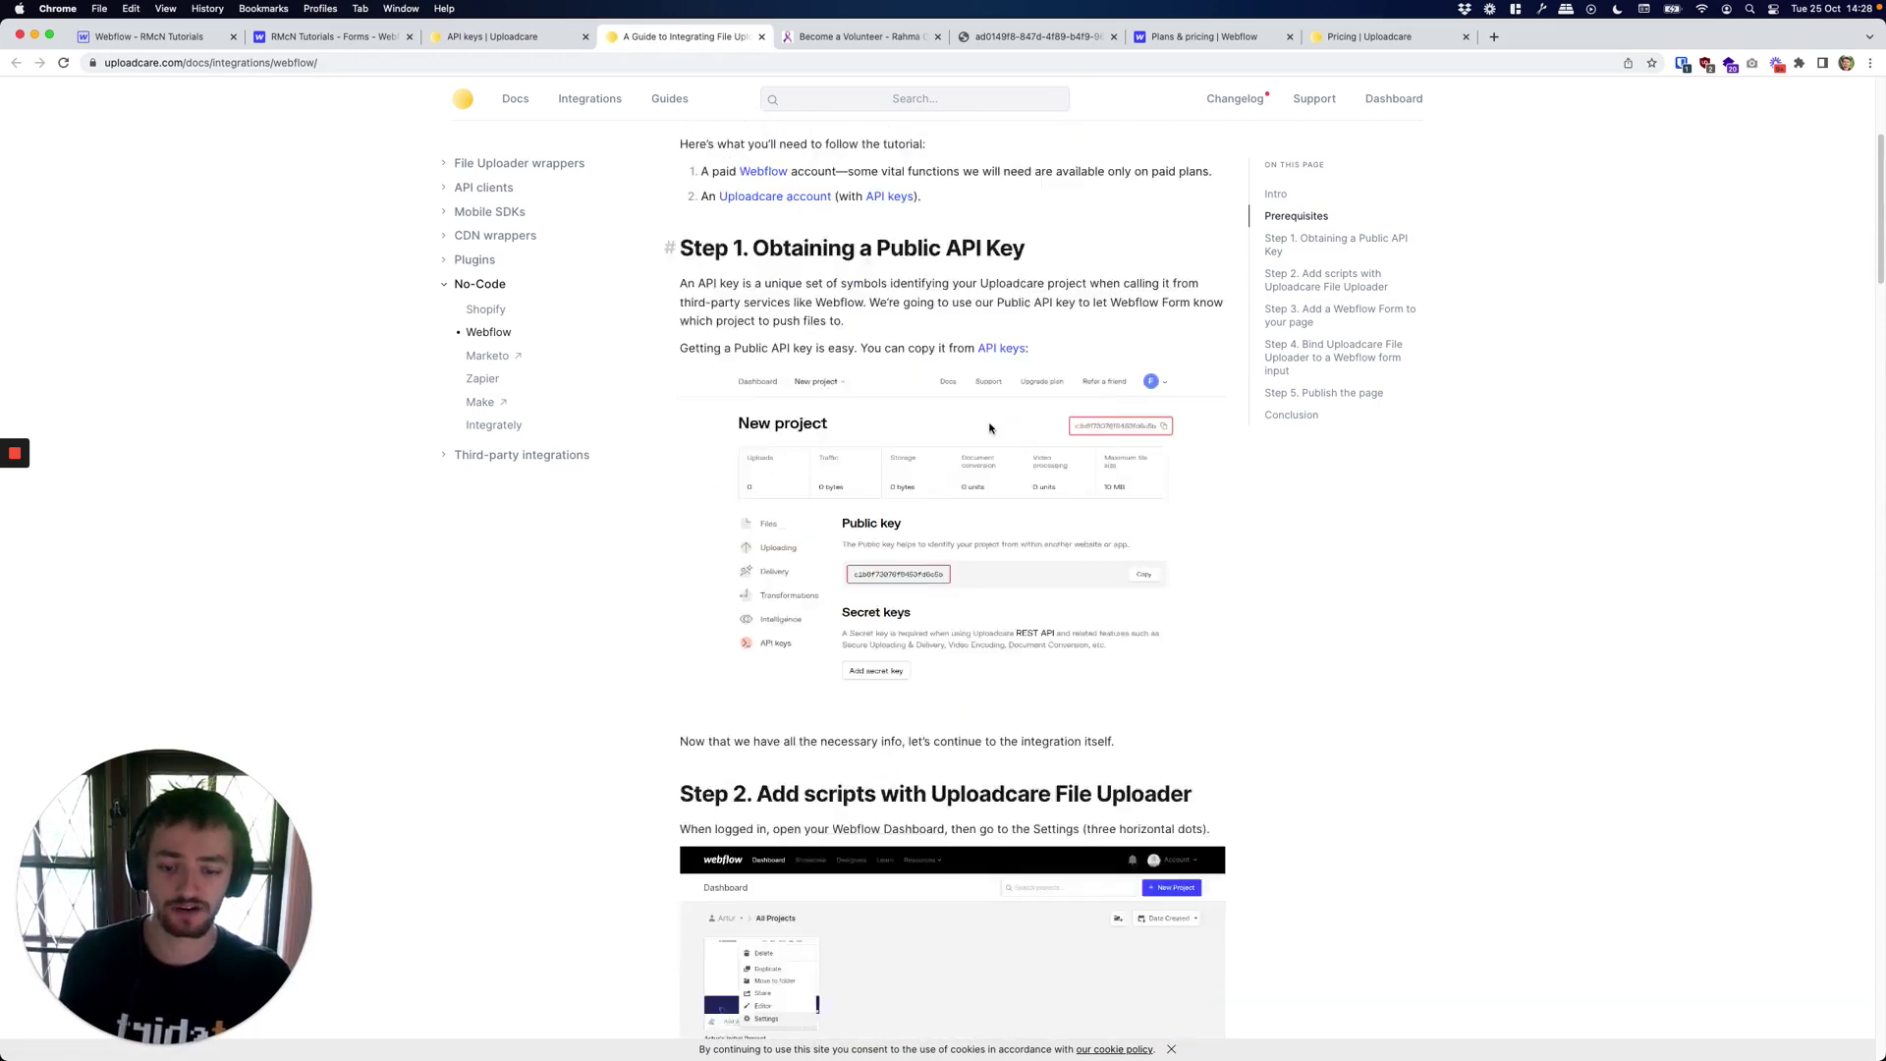
scroll(991, 425, "down", 2)
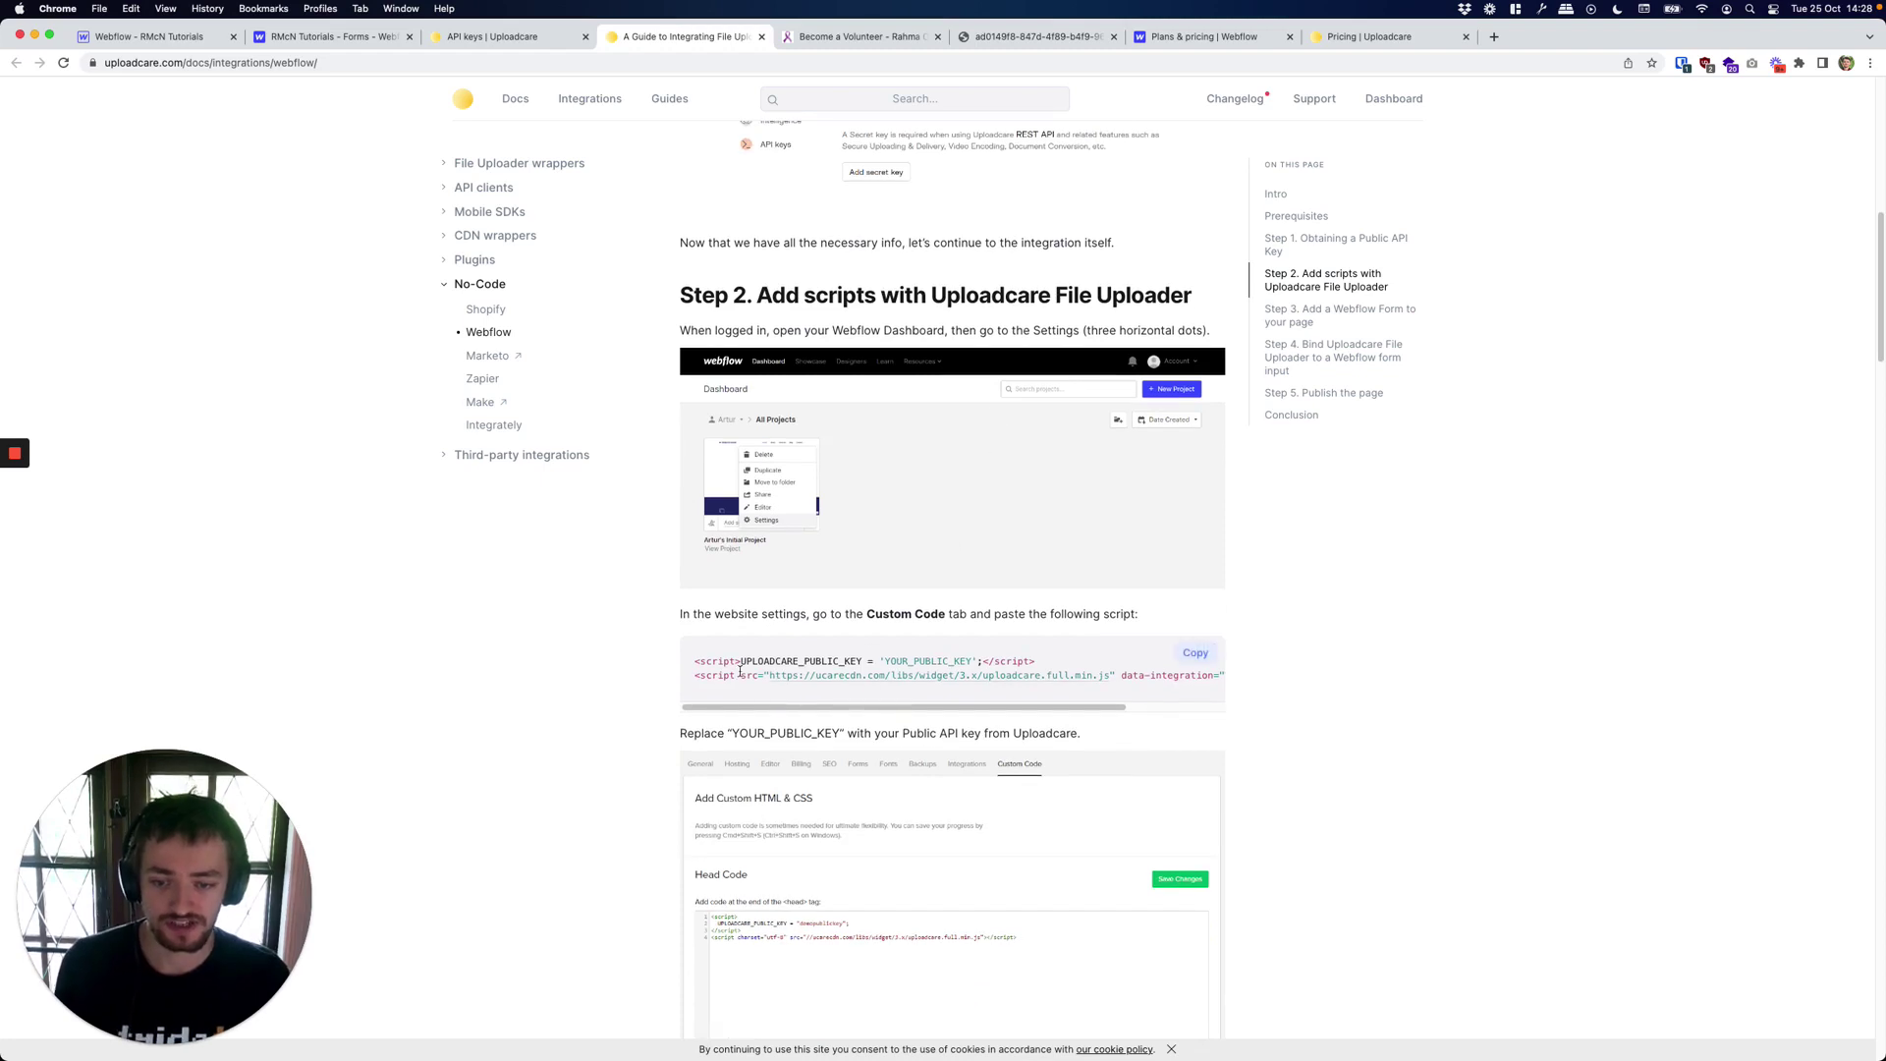
left_click_drag(770, 651, 1237, 695)
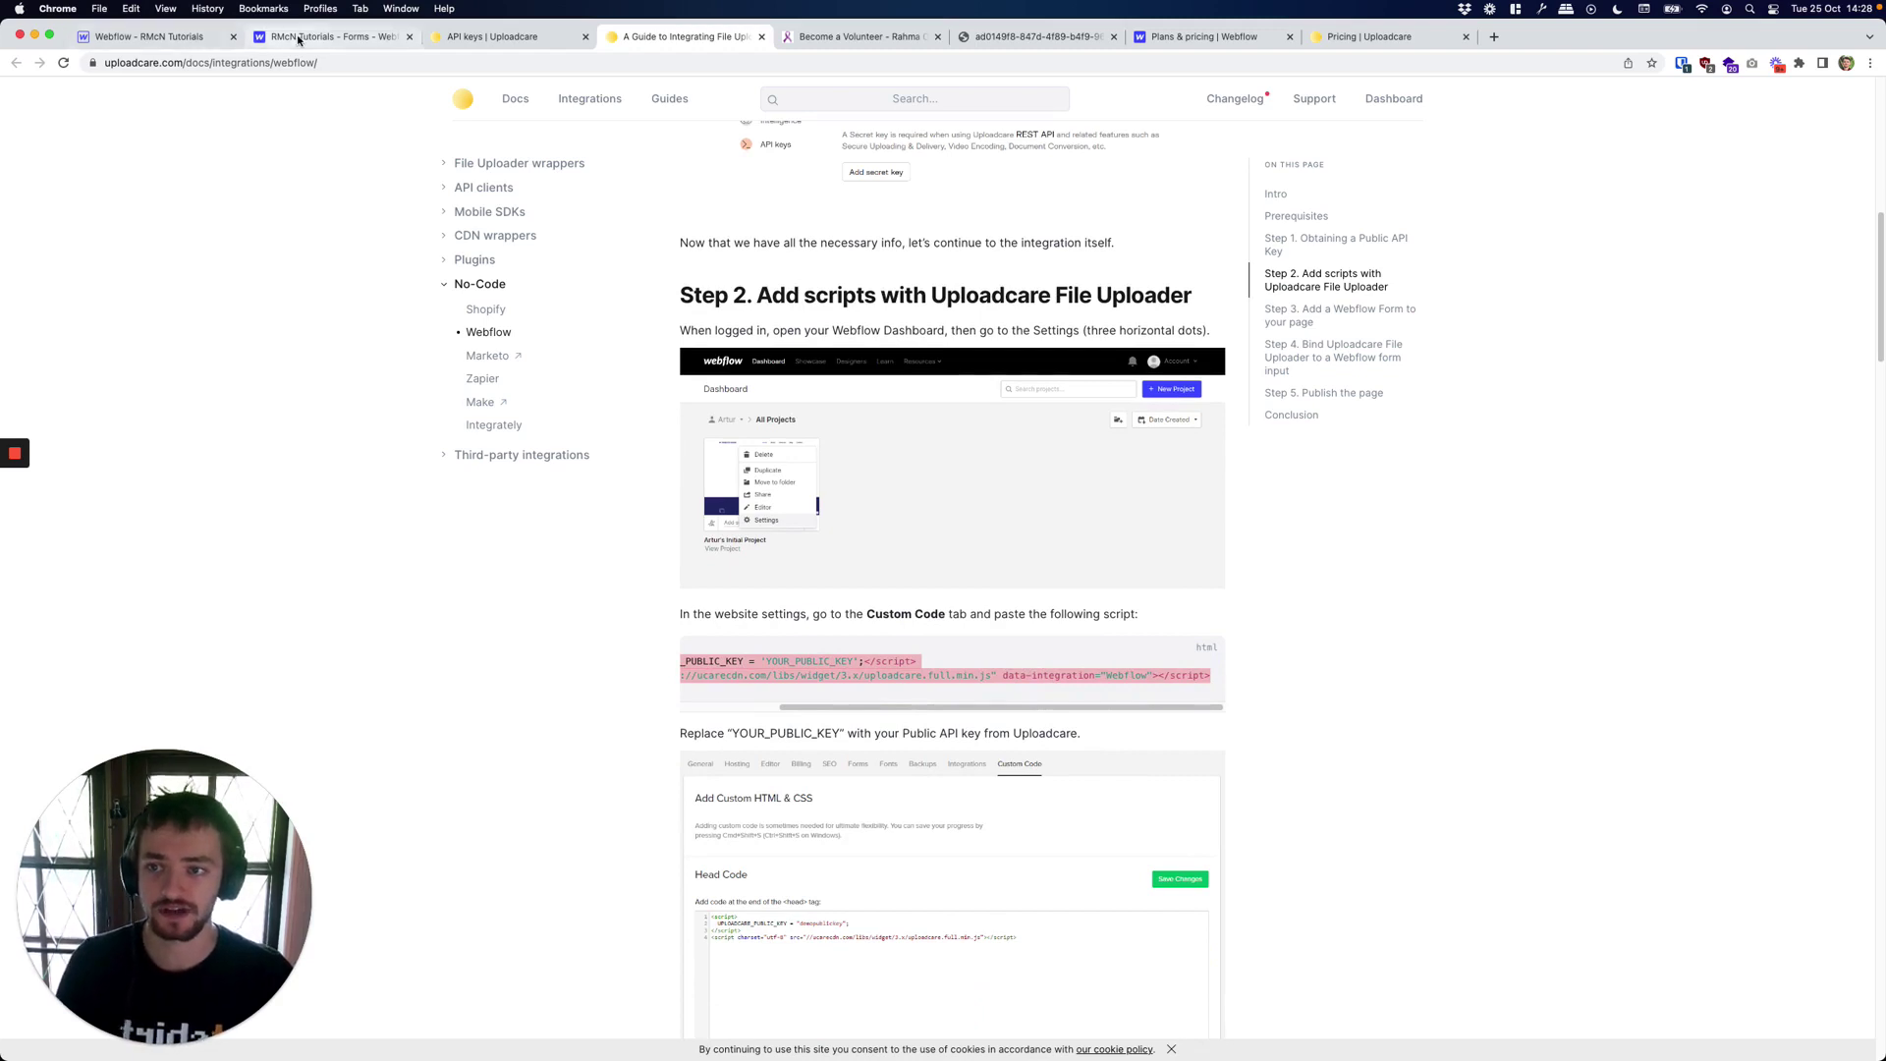
Check Webflow's site-wide Custom Code settings, then go to the Designer on the Apply page.
left_click(330, 37)
left_click(1118, 202)
left_click(1116, 196)
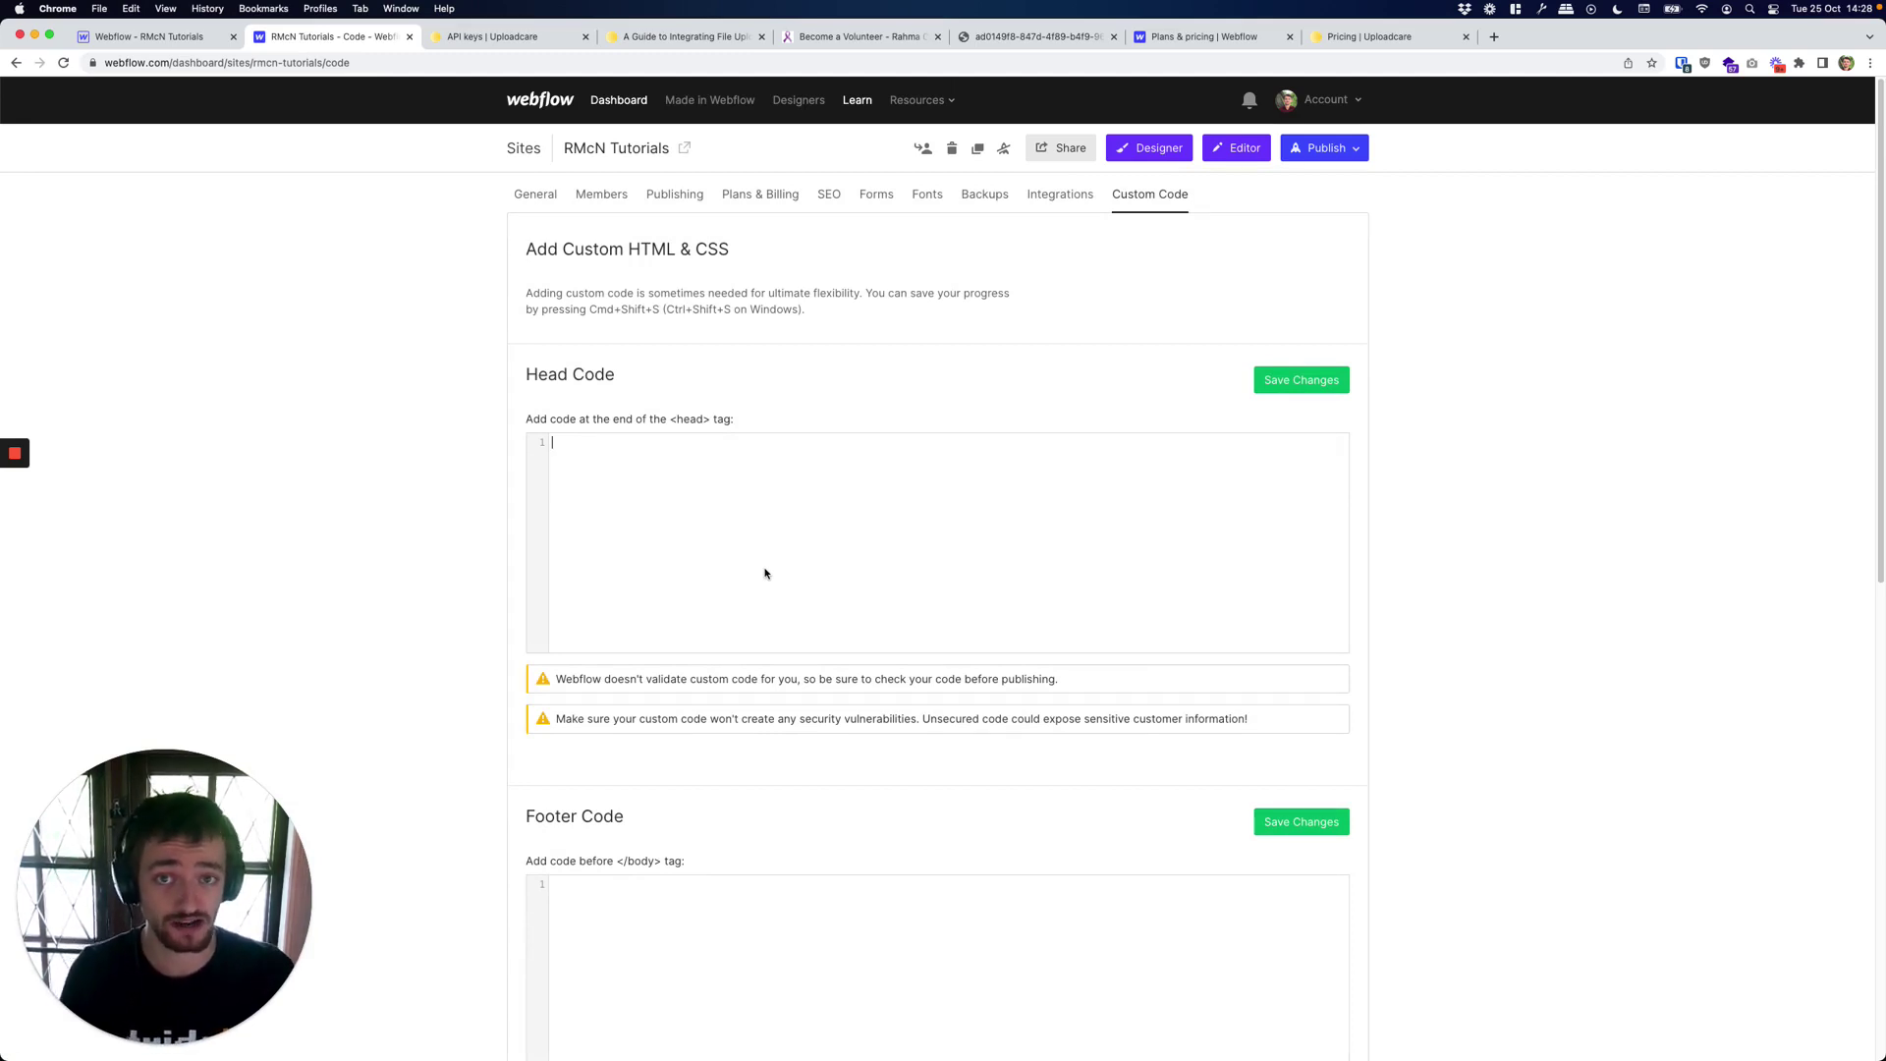
left_click(147, 36)
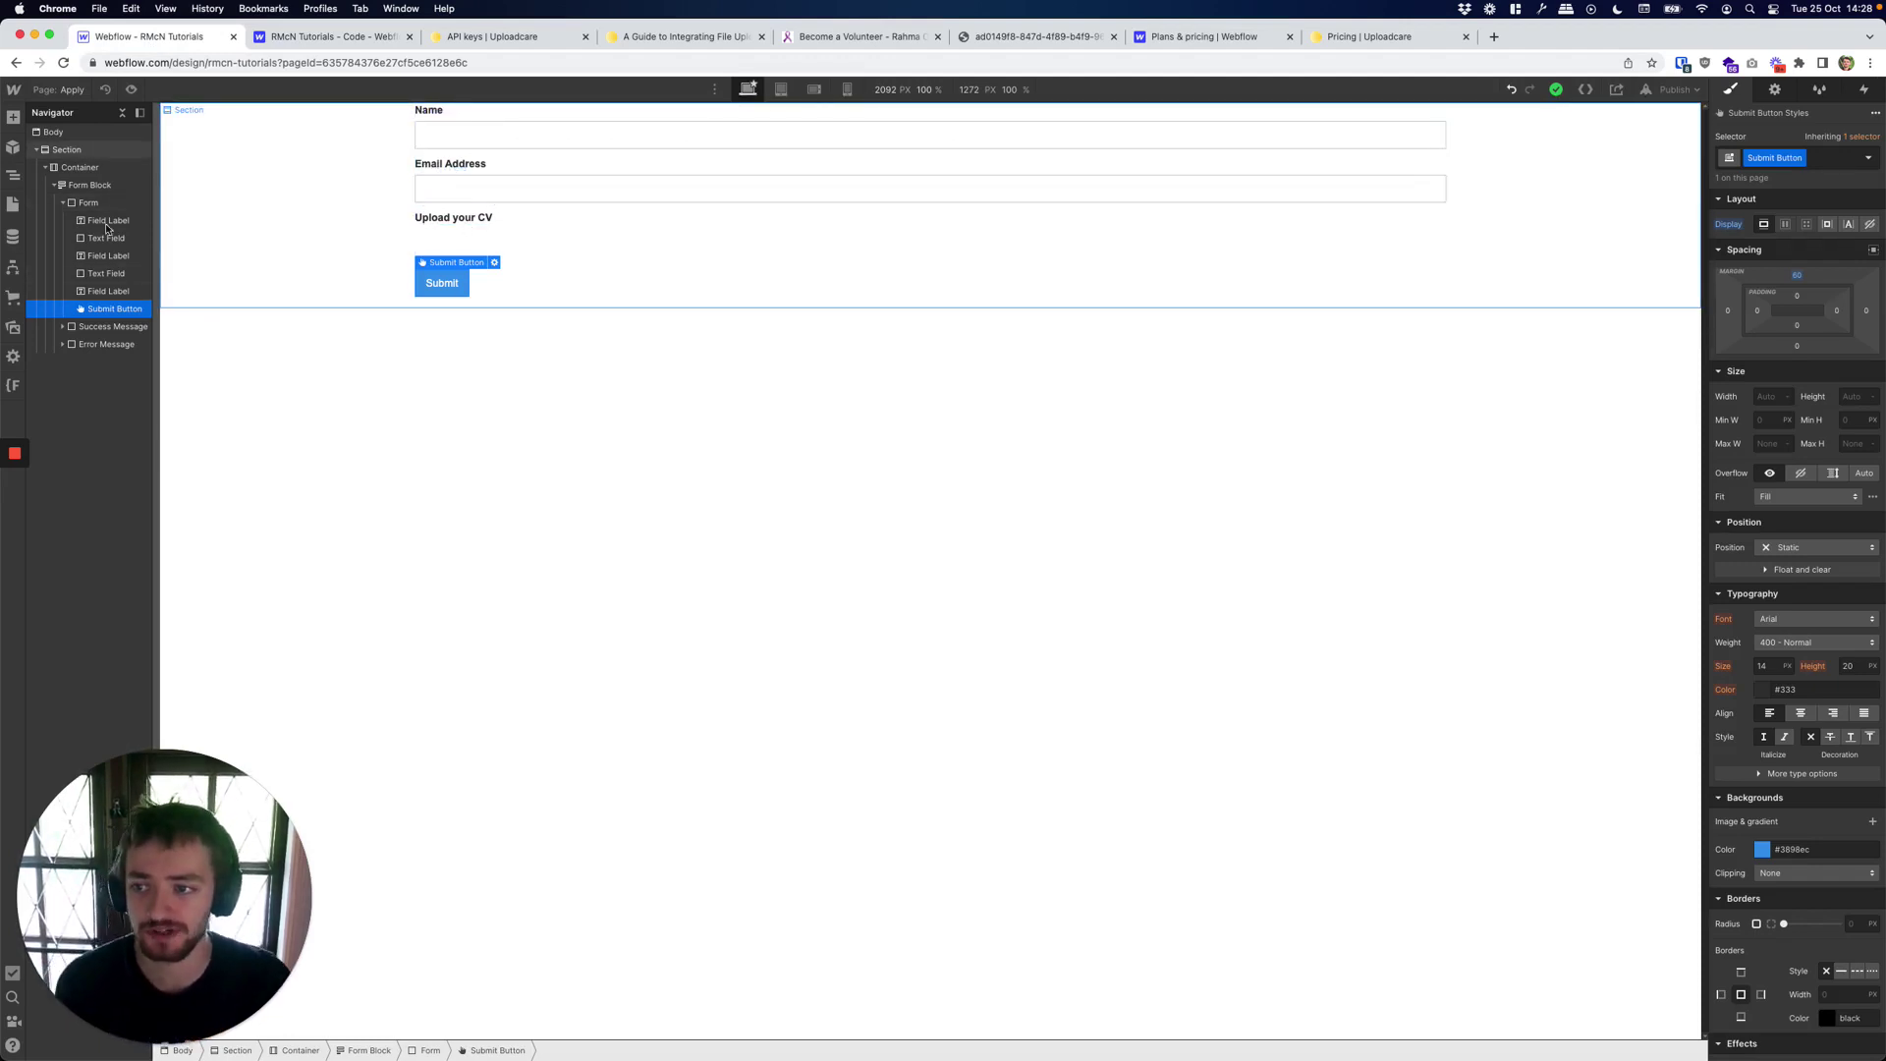
Open the Apply page's settings and select the script code in its Inside <head> field.
key("p")
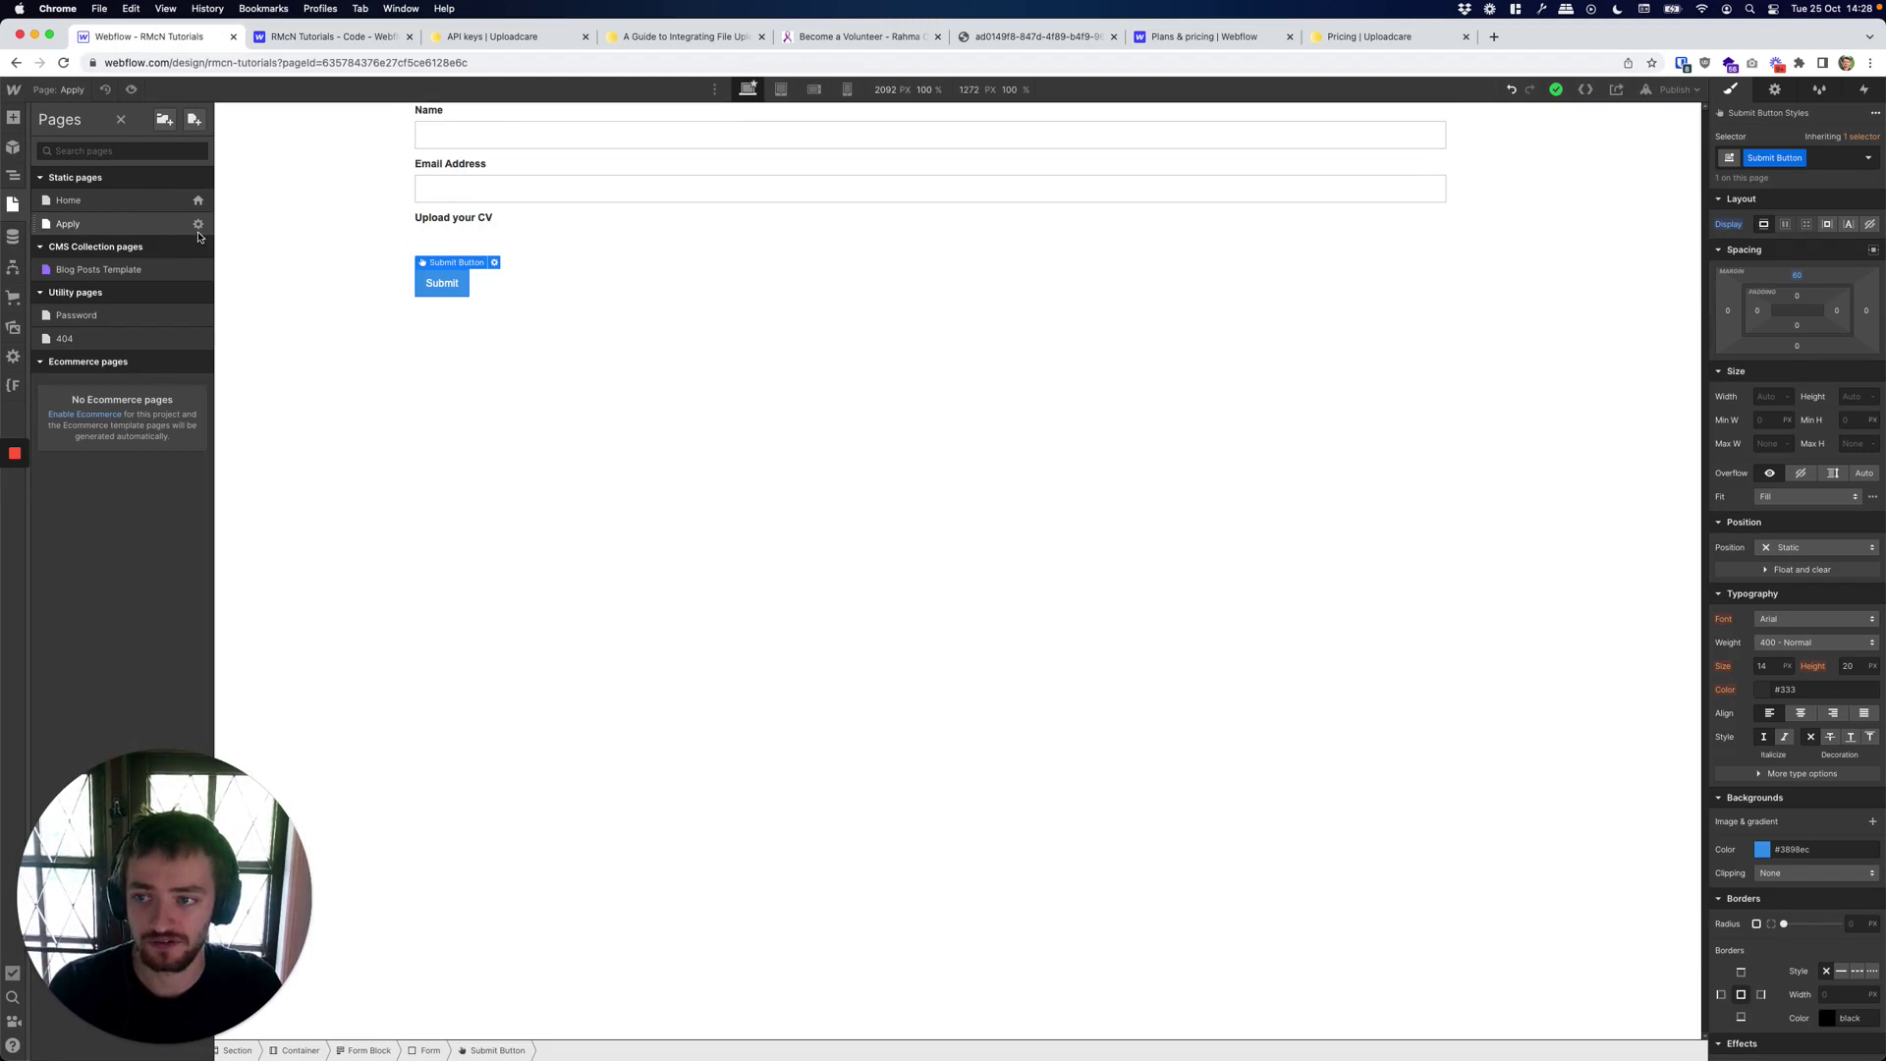
left_click(197, 226)
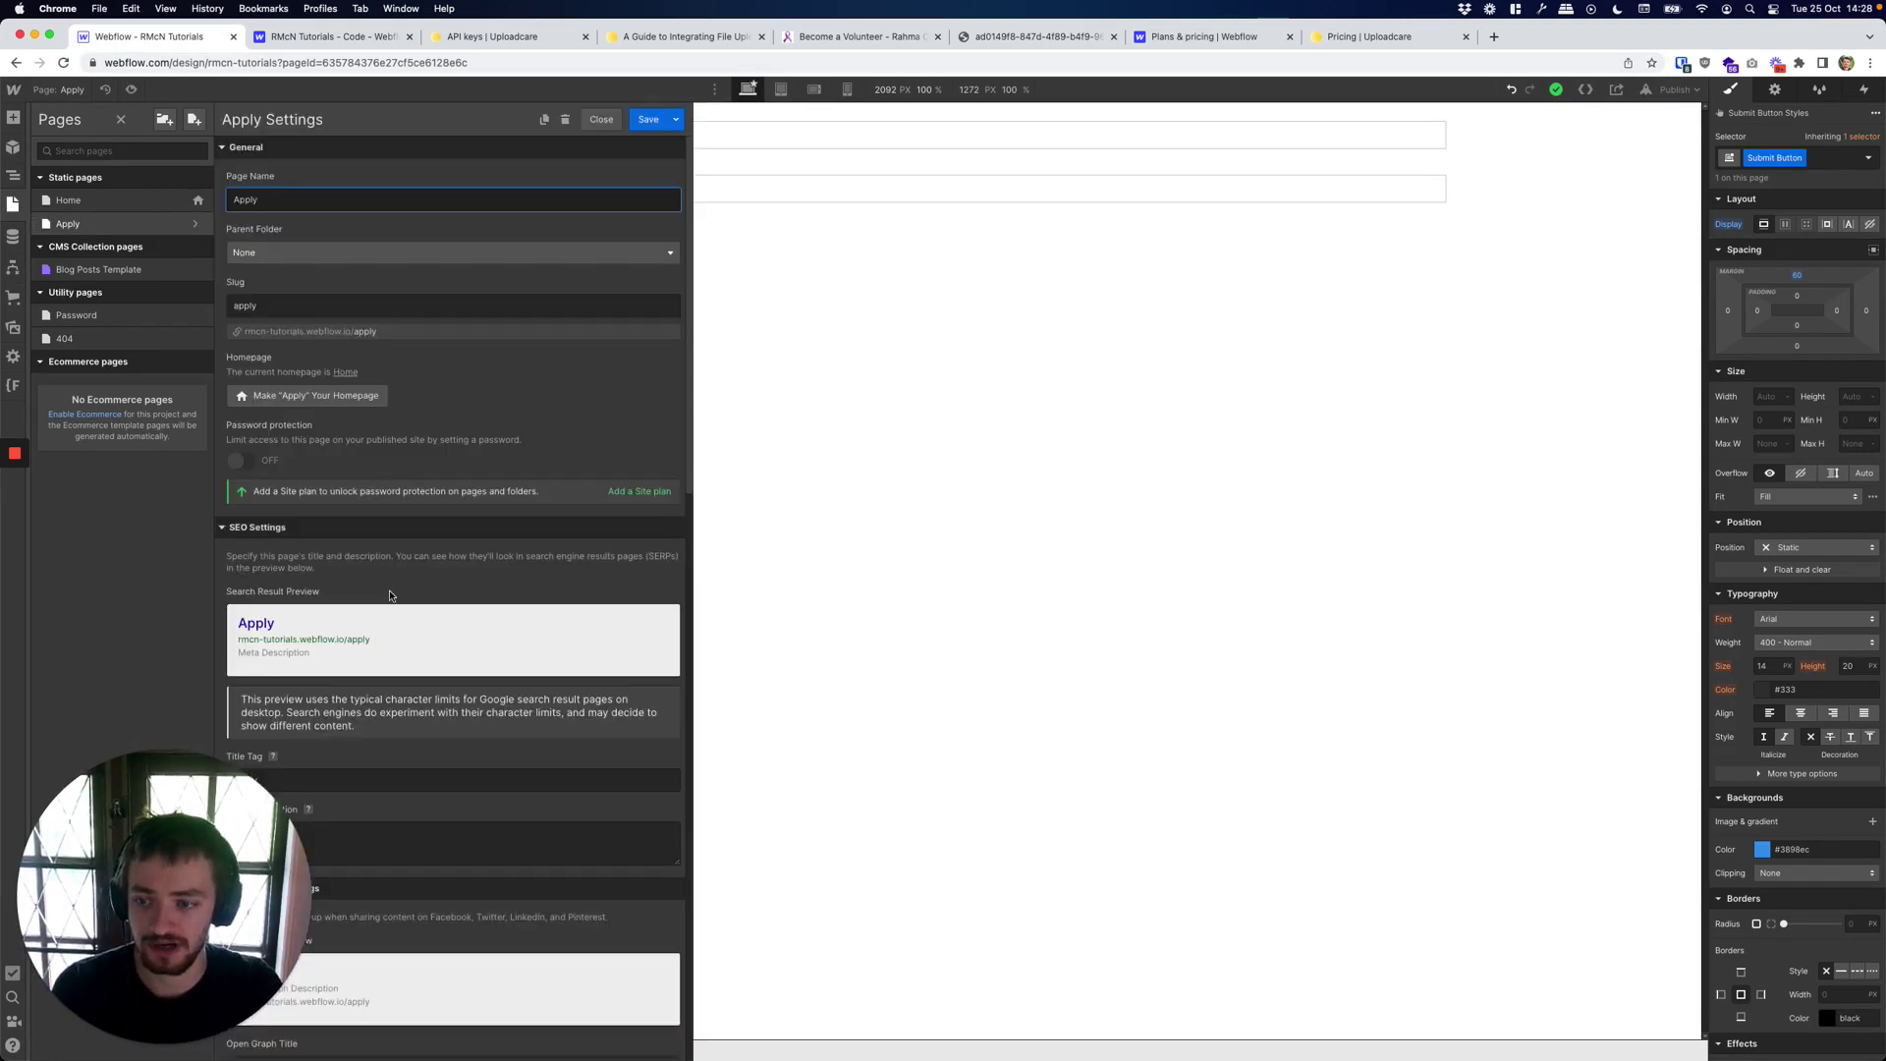
scroll(393, 599, "down", 15)
scroll(391, 596, "down", 3)
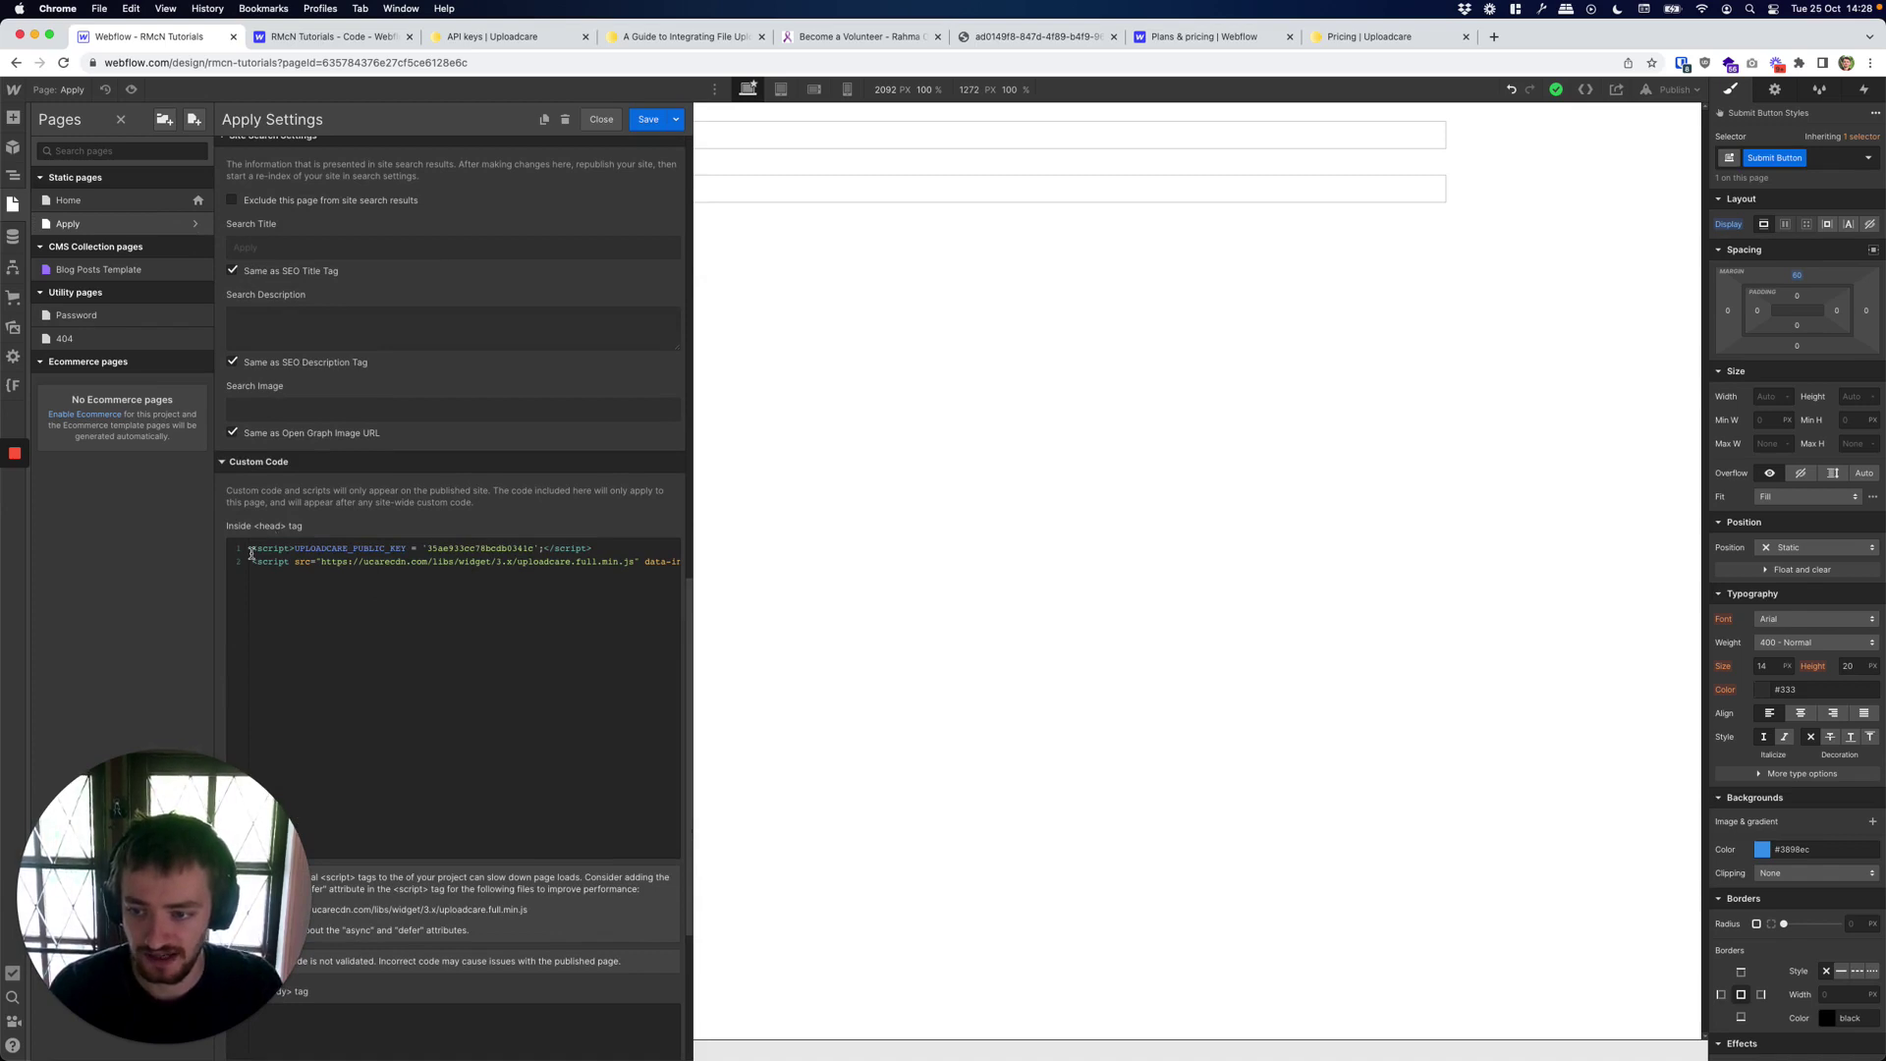
left_click_drag(254, 548, 619, 587)
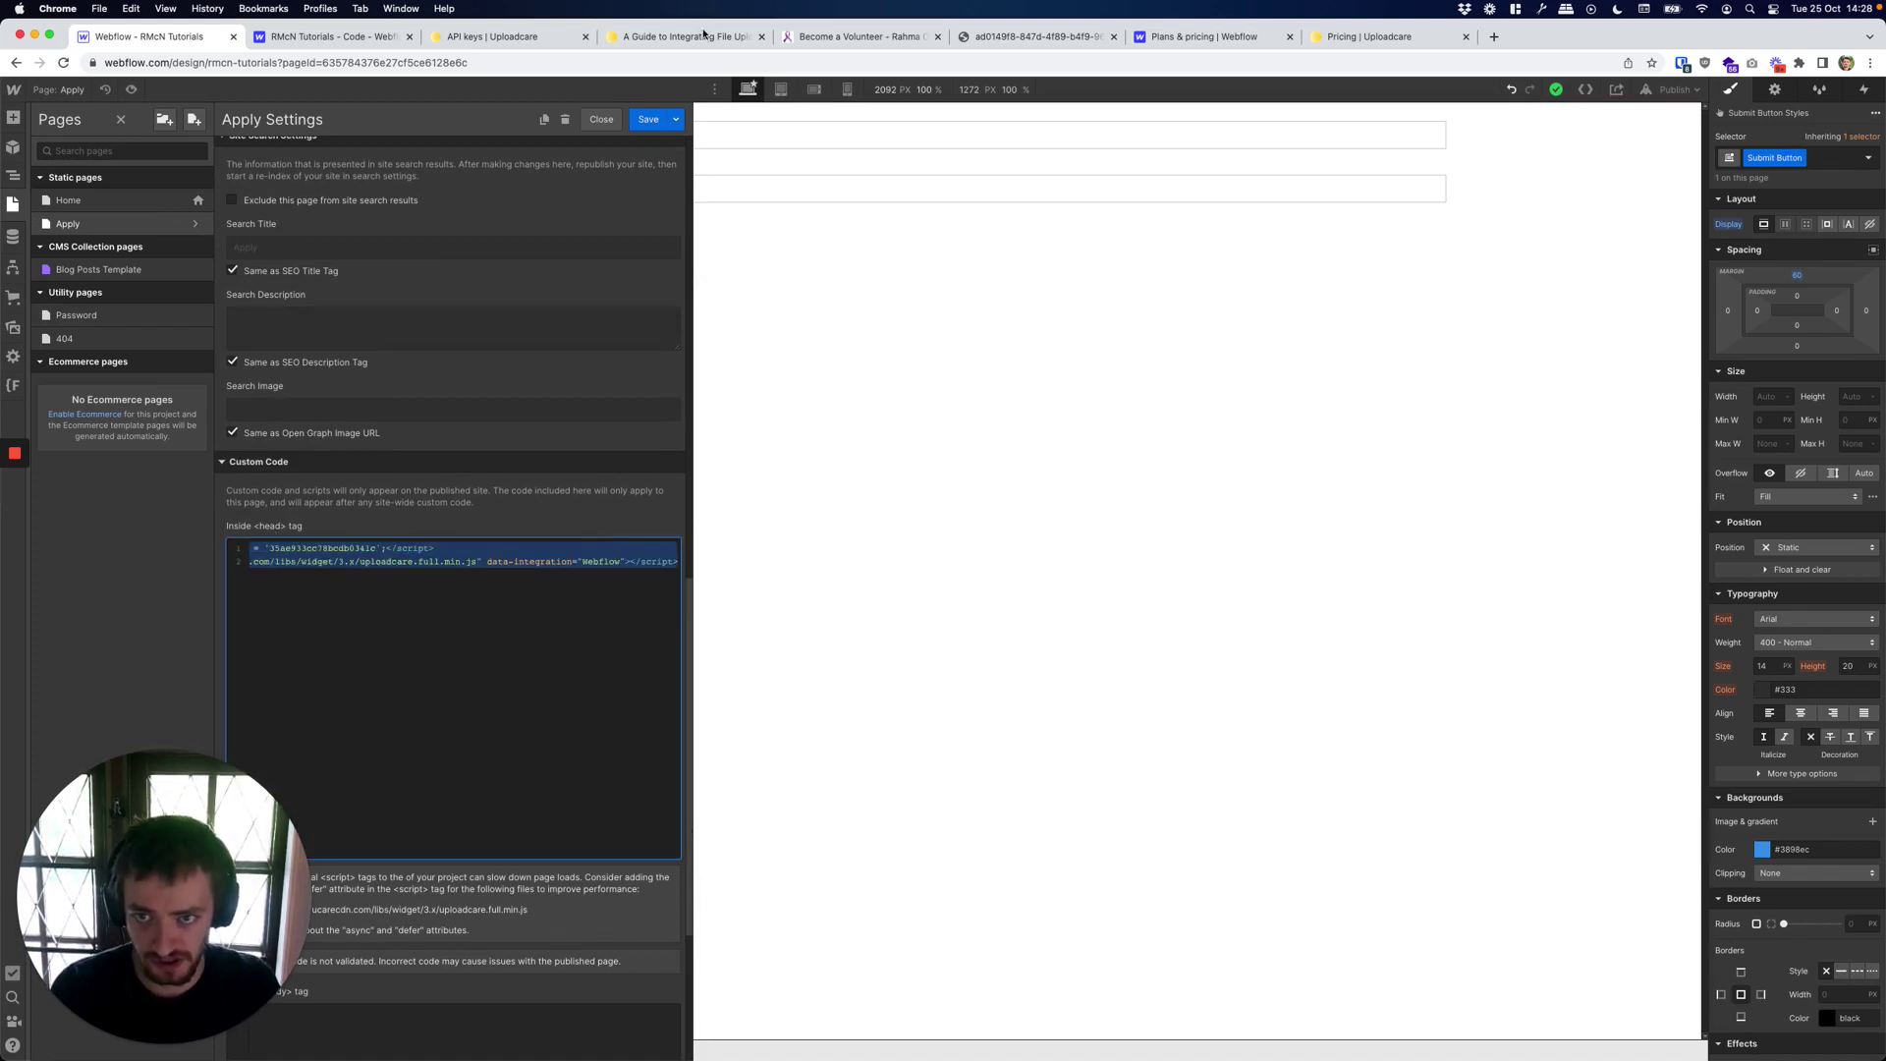
Find the YOUR_PUBLIC_KEY placeholder in the guide snippet and the project's public key on the API keys page.
key("super+4")
left_click(769, 670)
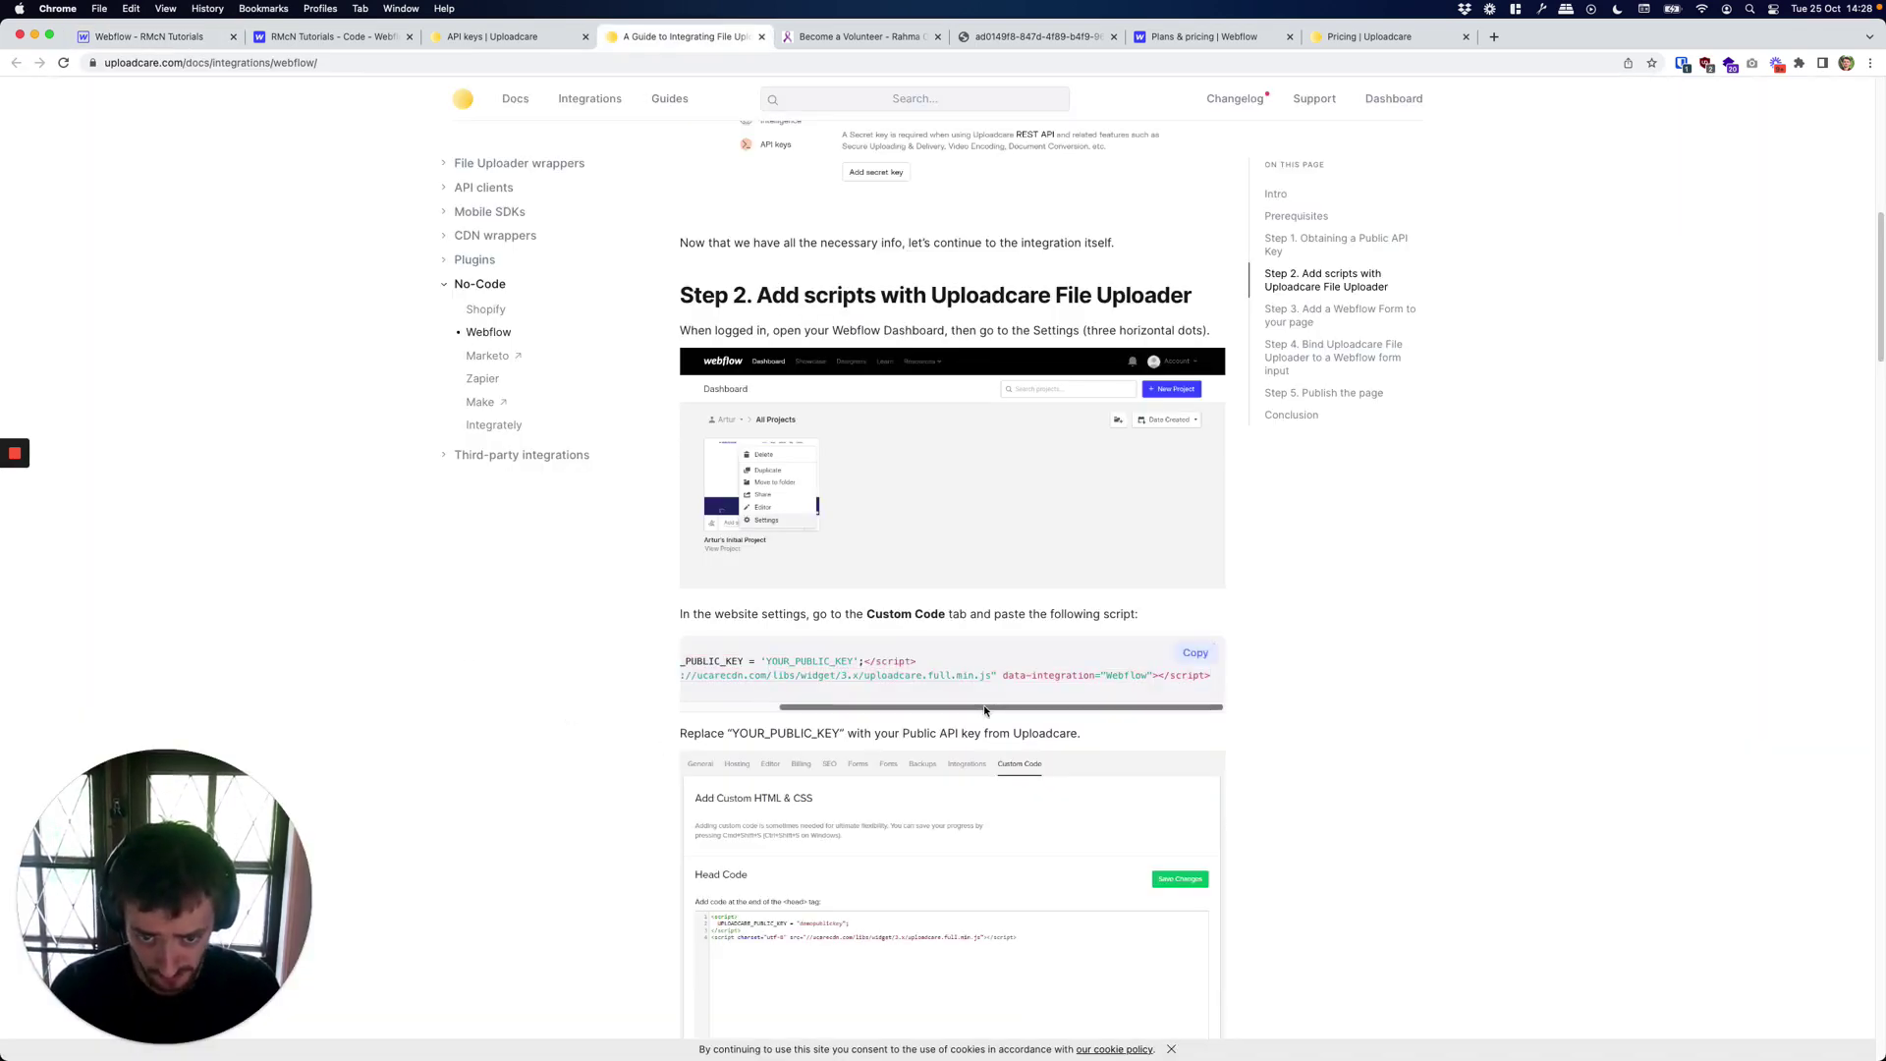
left_click_drag(988, 711, 874, 711)
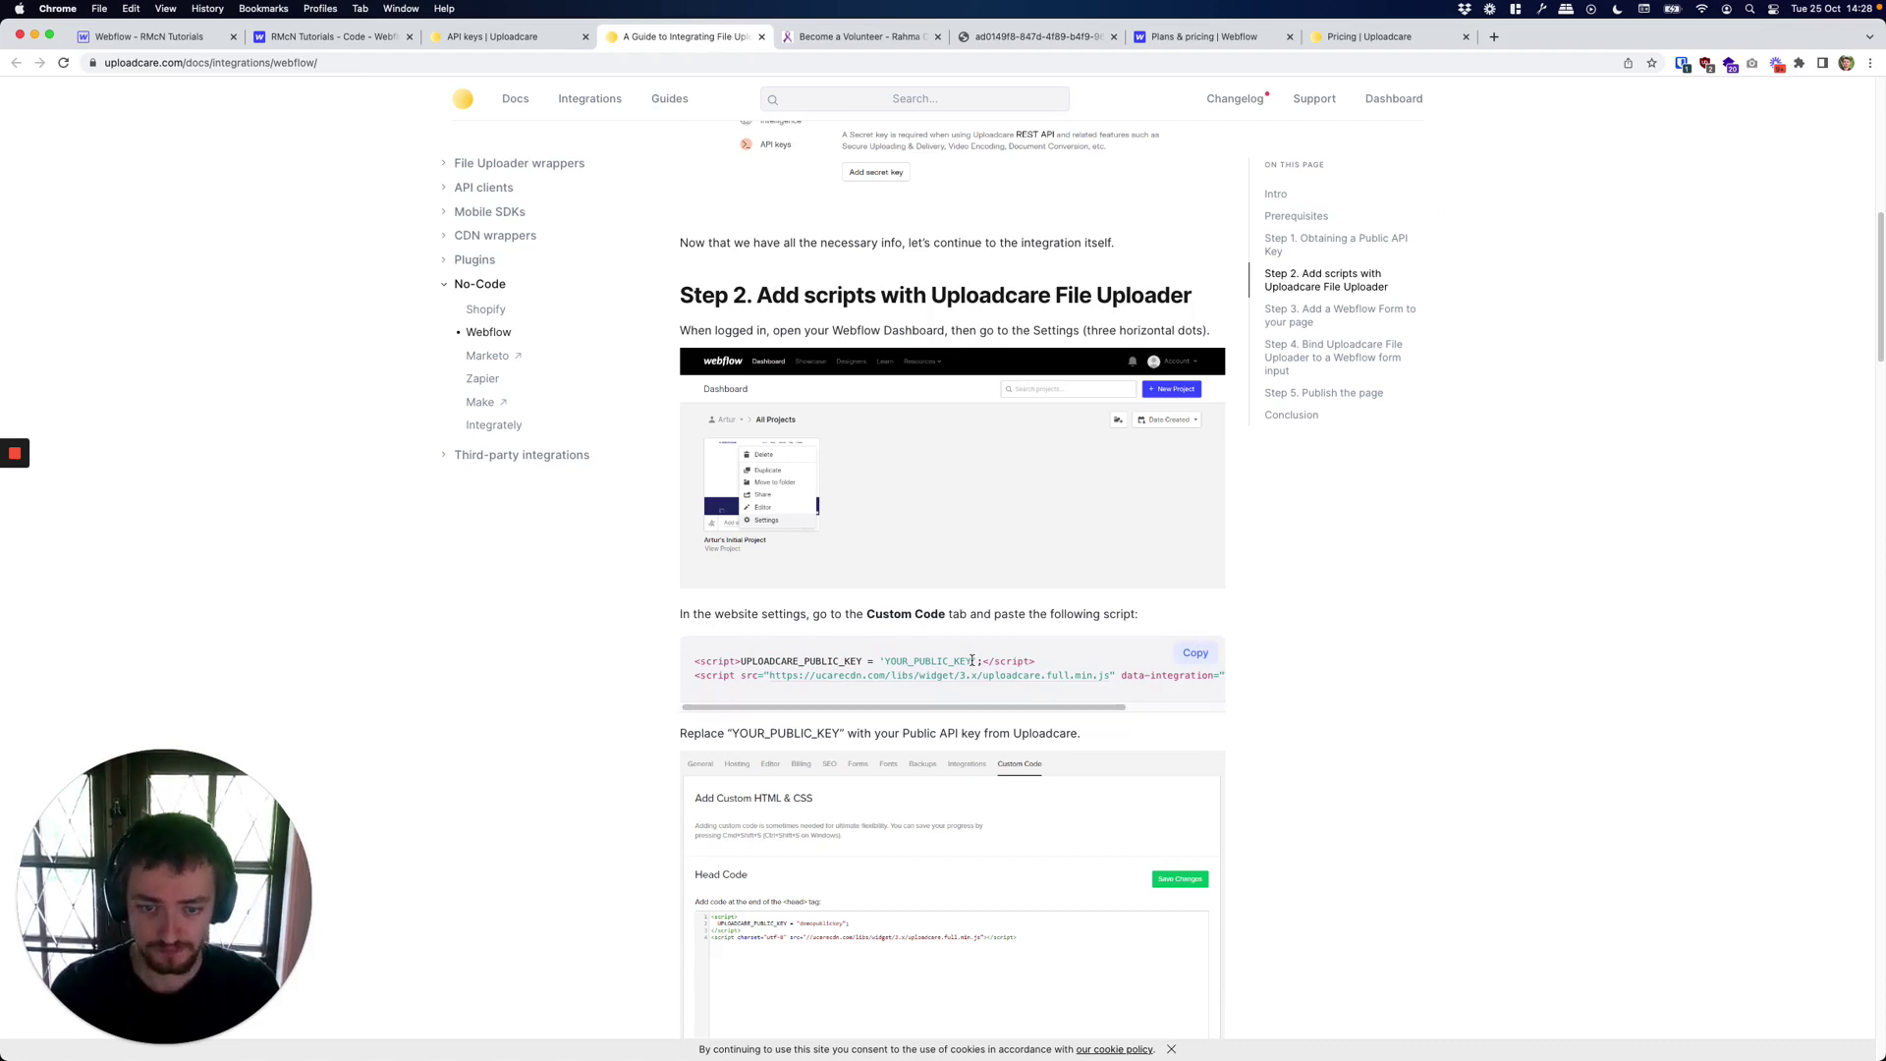
left_click_drag(975, 661, 884, 659)
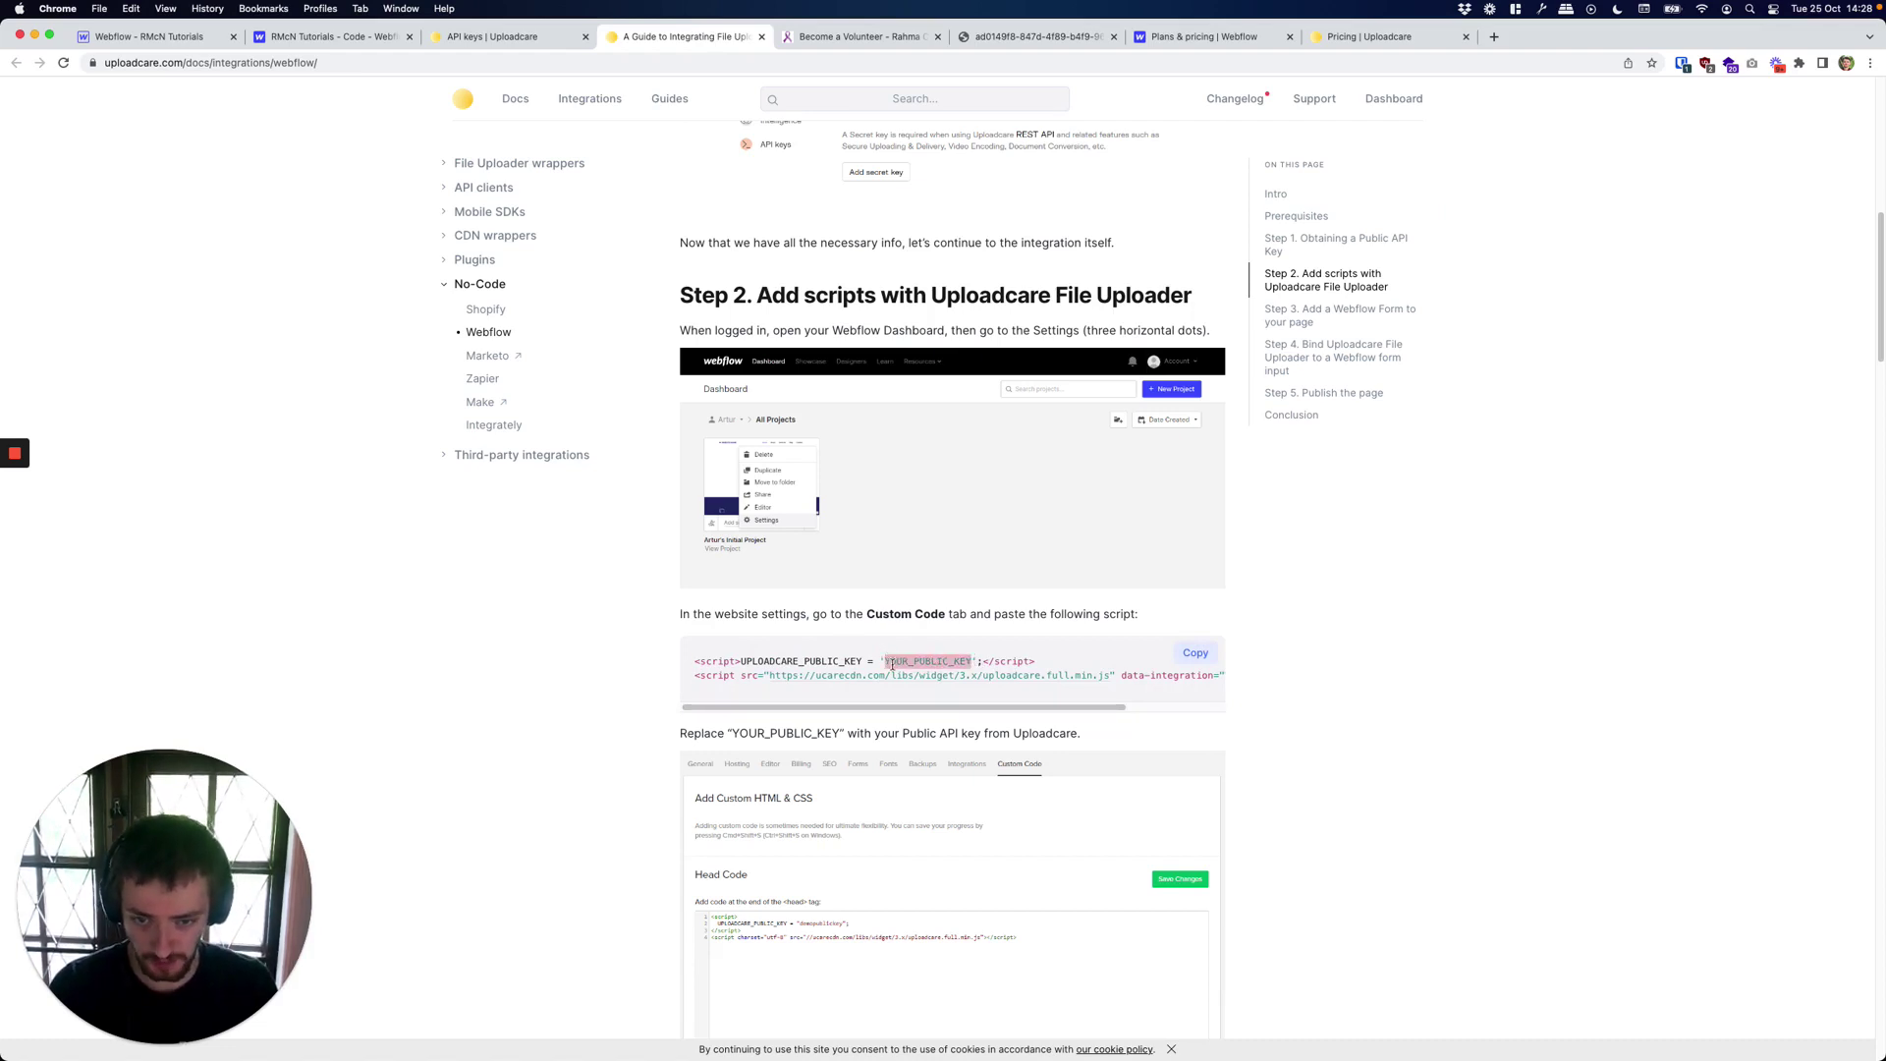
left_click(496, 36)
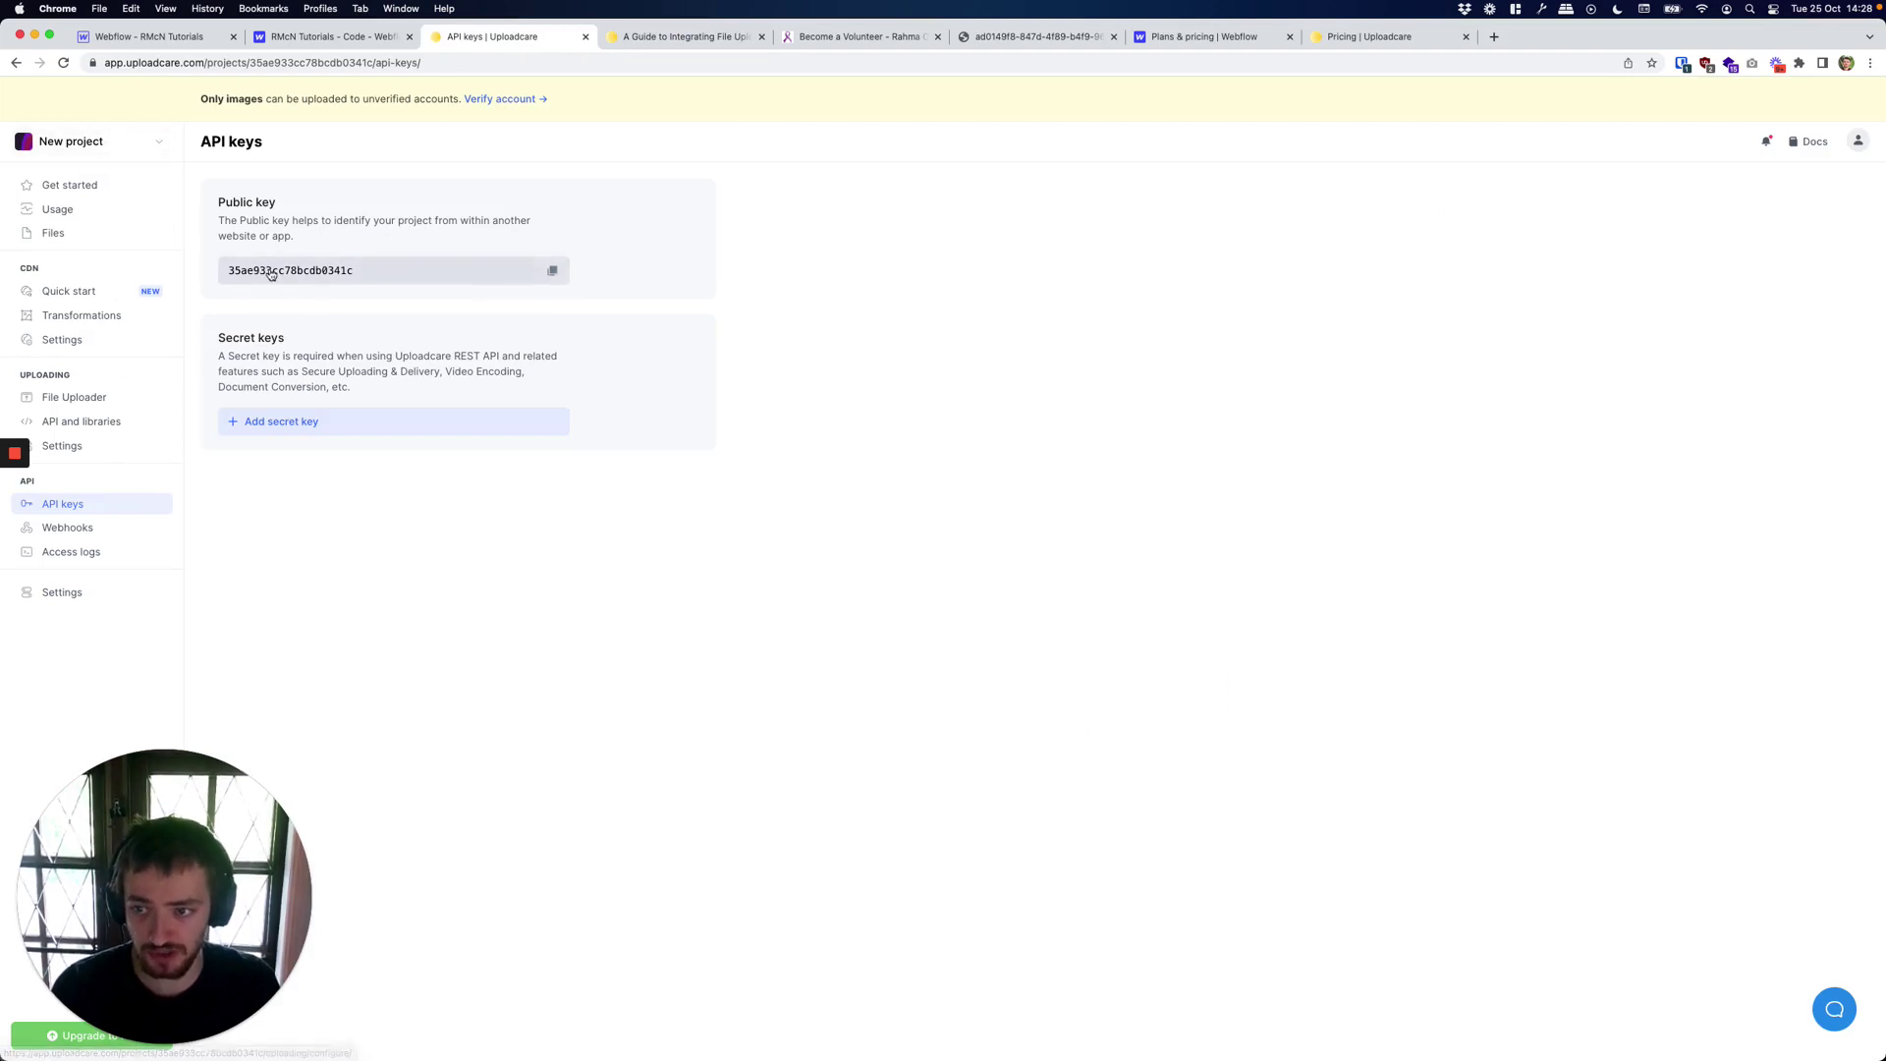
Verify both Uploadcare script lines with the public key in the head code, then close page settings.
left_click(202, 37)
left_click(385, 563)
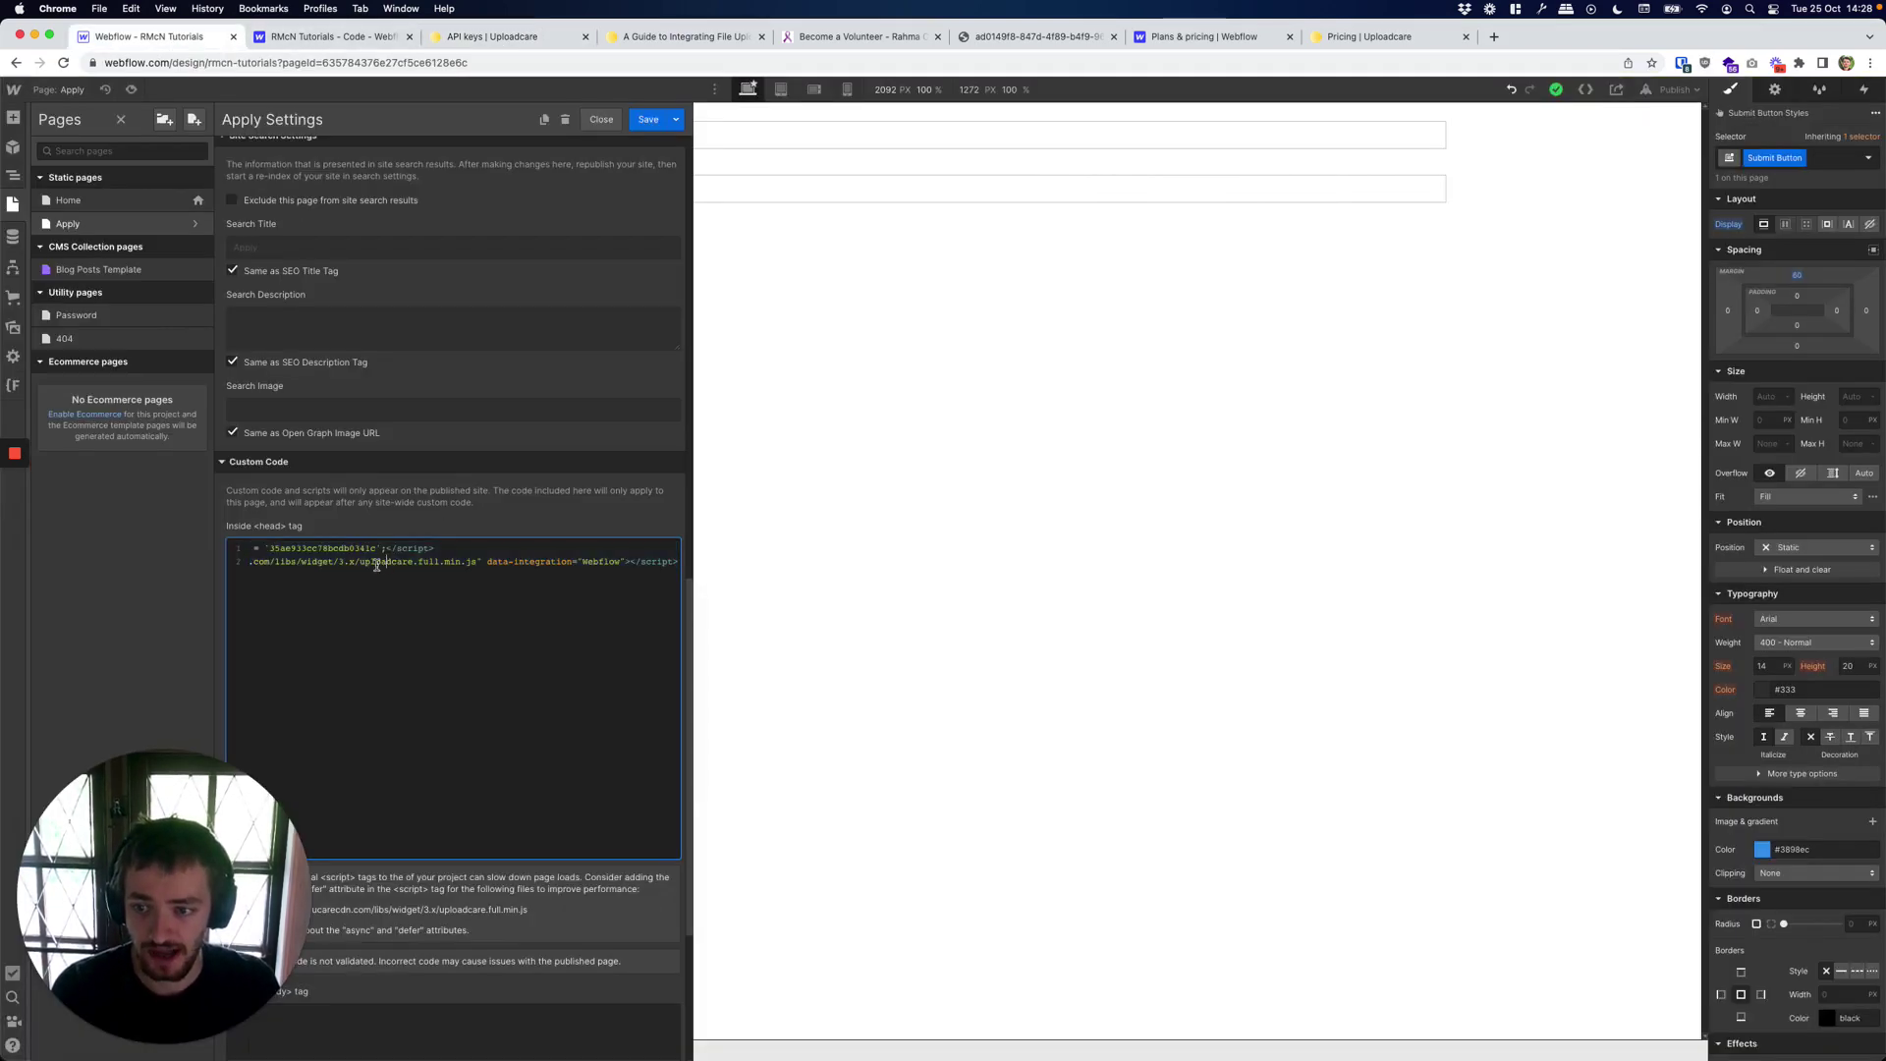
left_click_drag(457, 548, 228, 555)
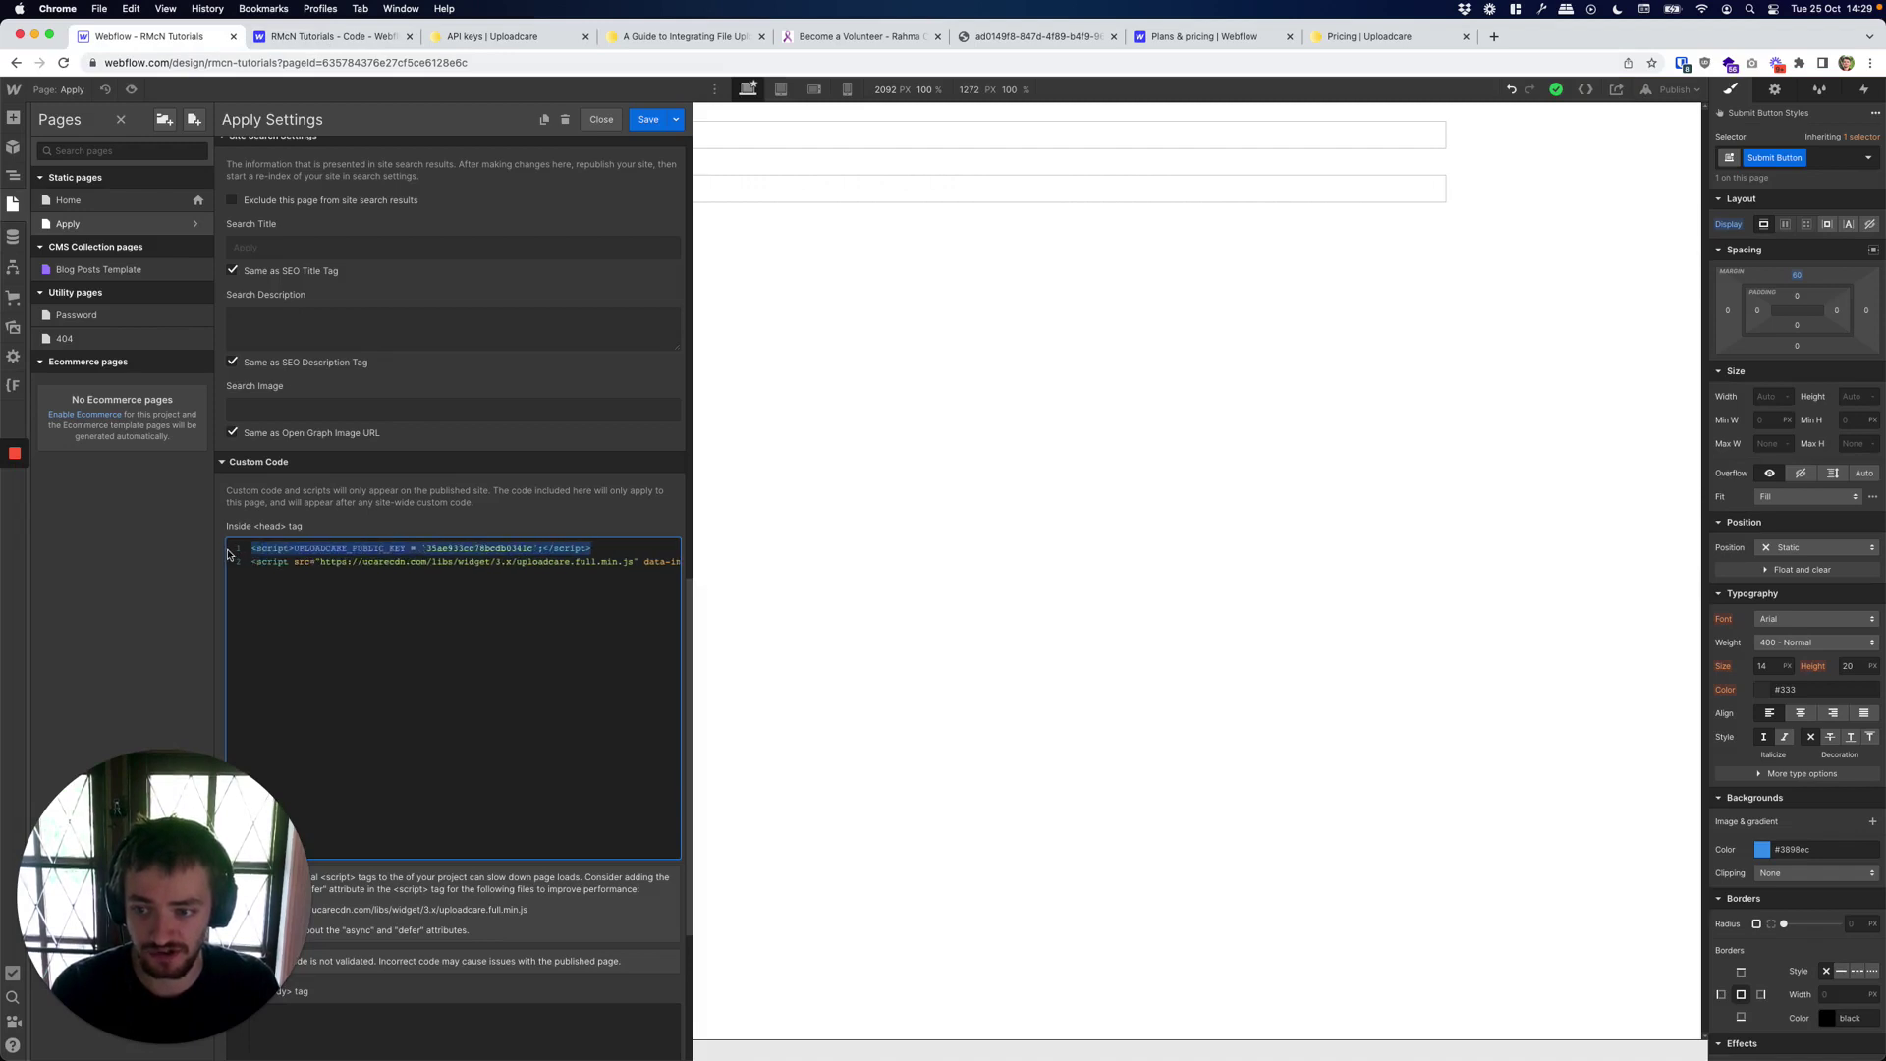
left_click(330, 595)
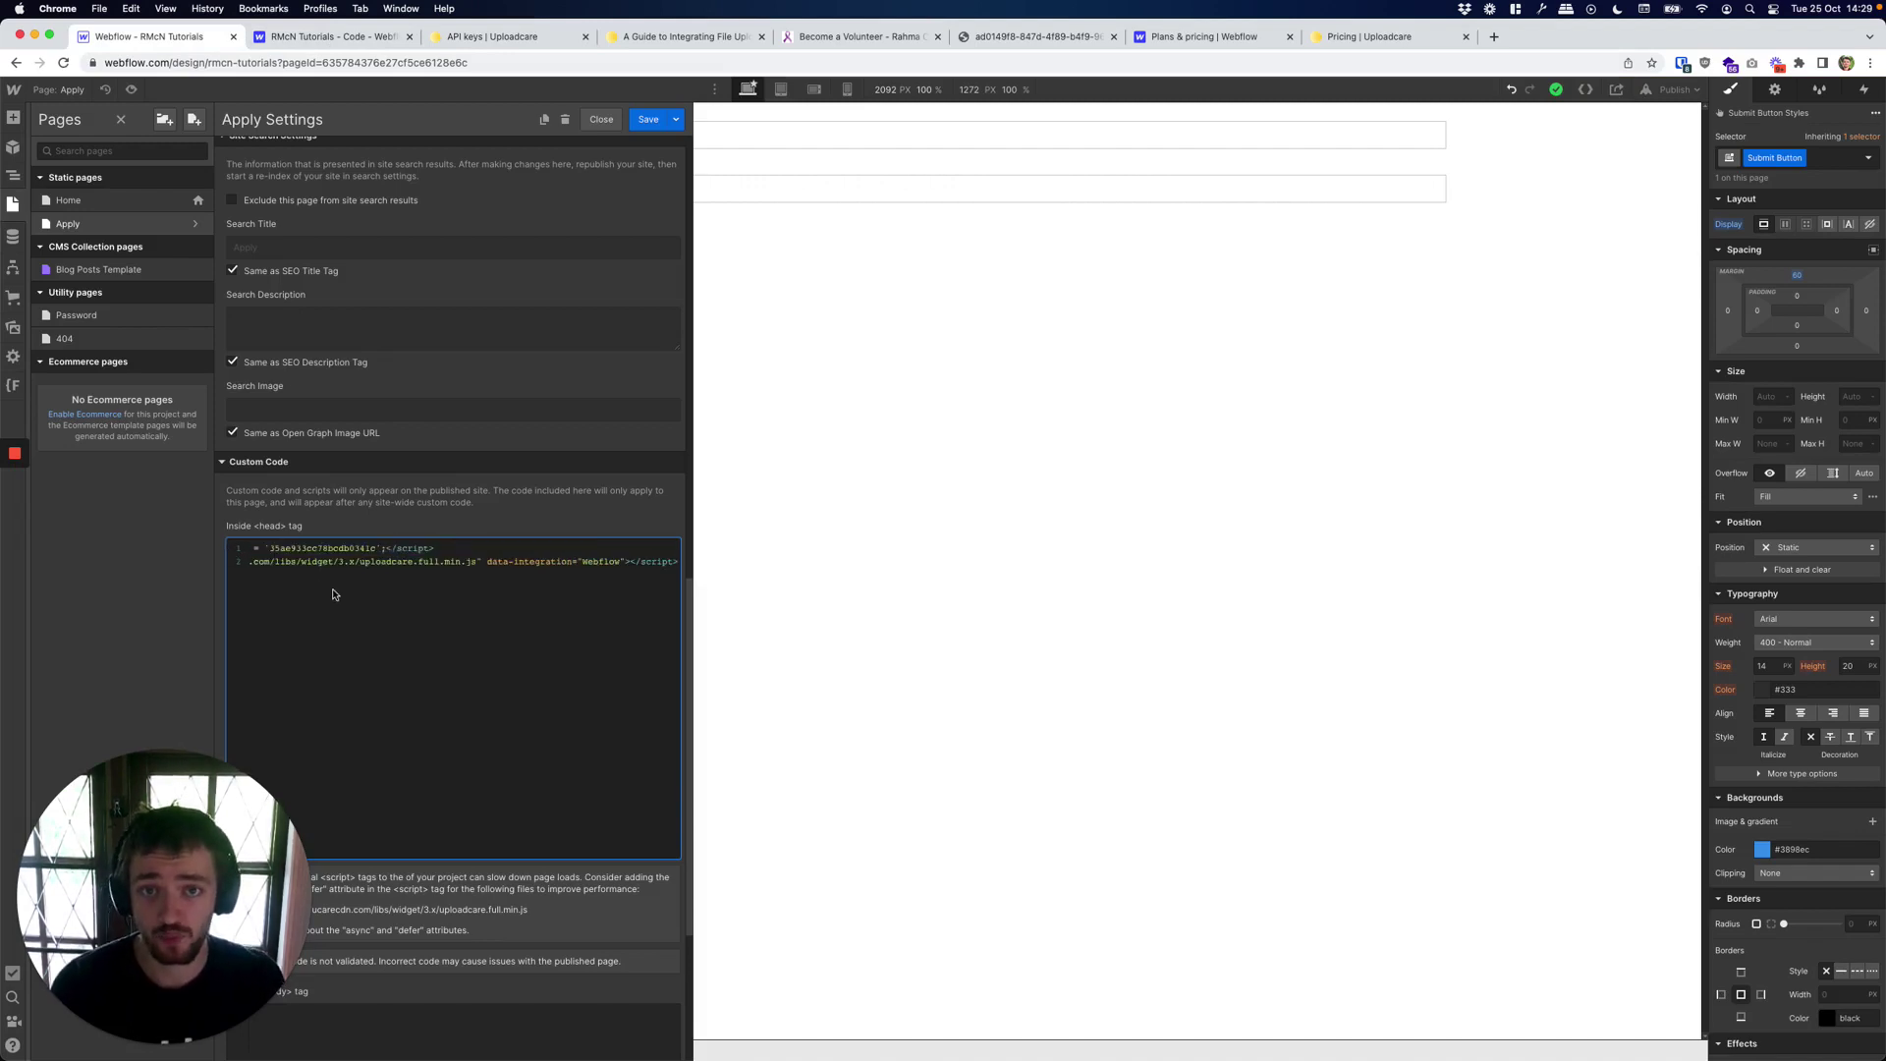
left_click(933, 372)
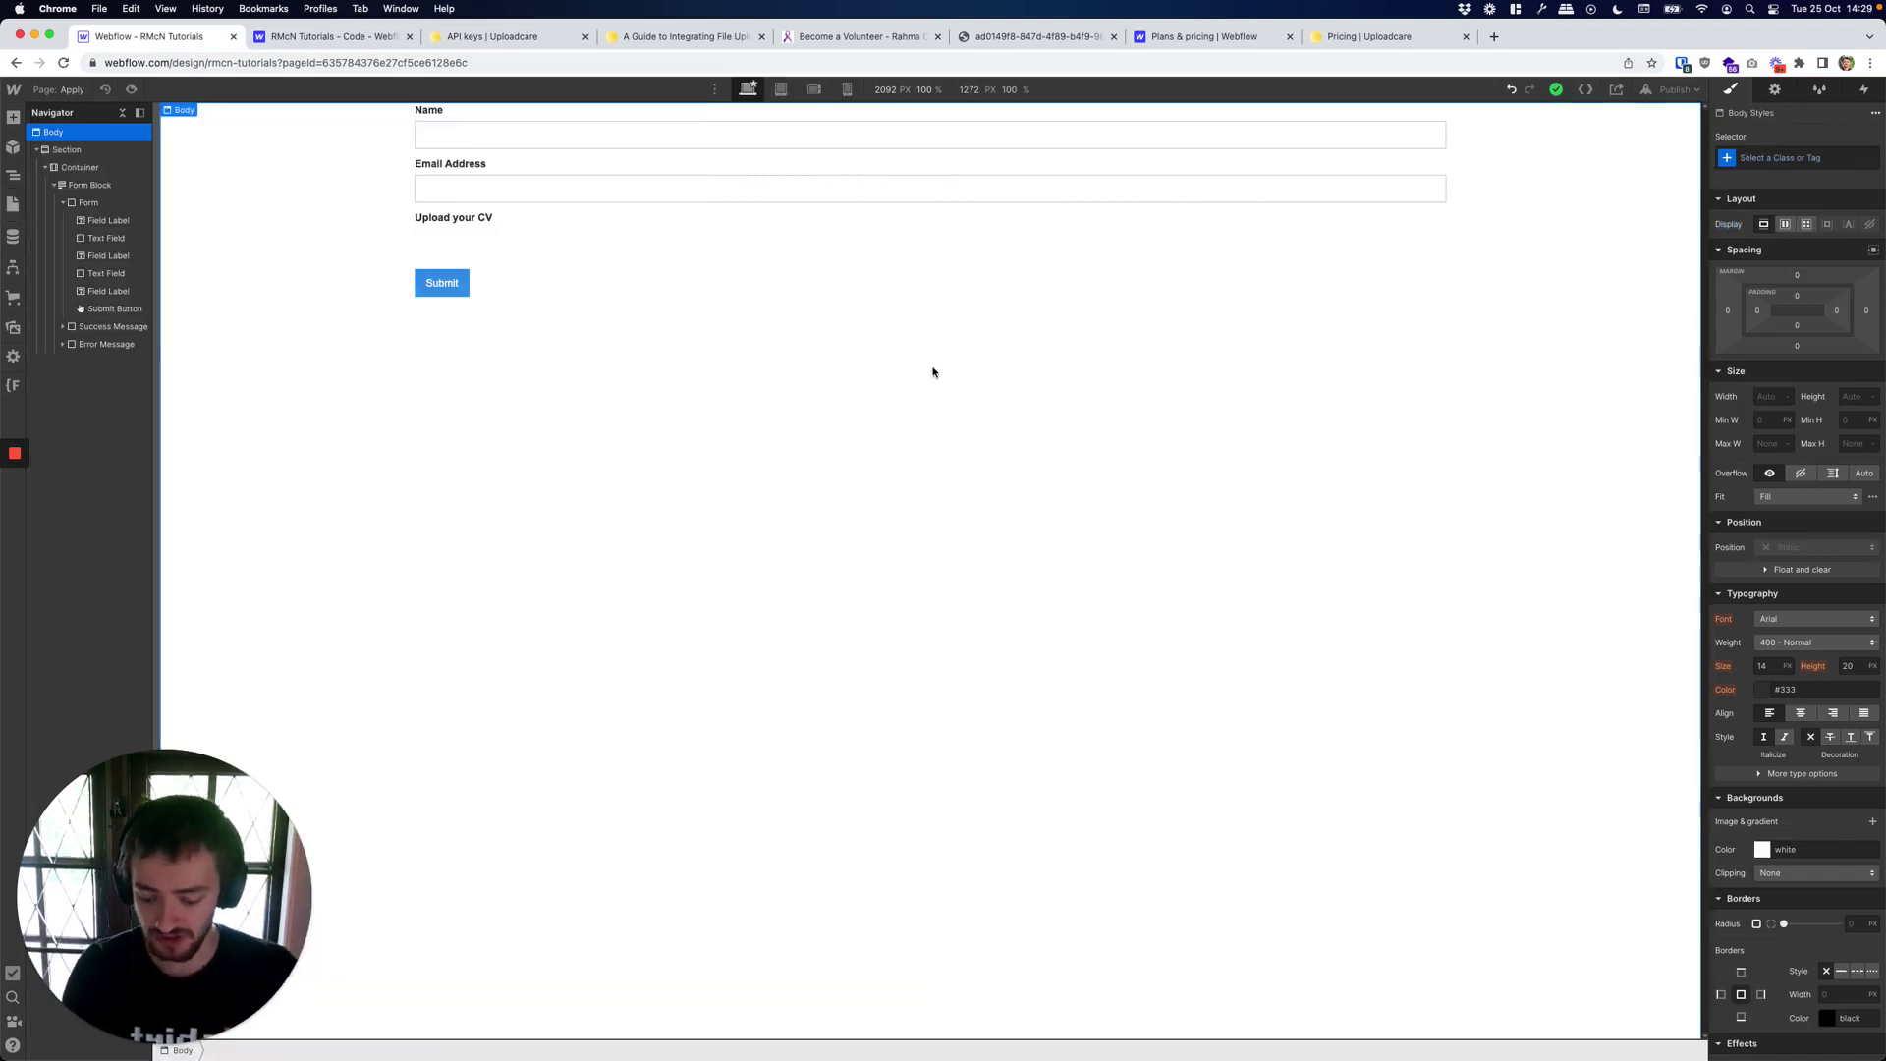
Add an Input field below the Upload your CV label using the find-anything search.
key("super+e")
type("in")
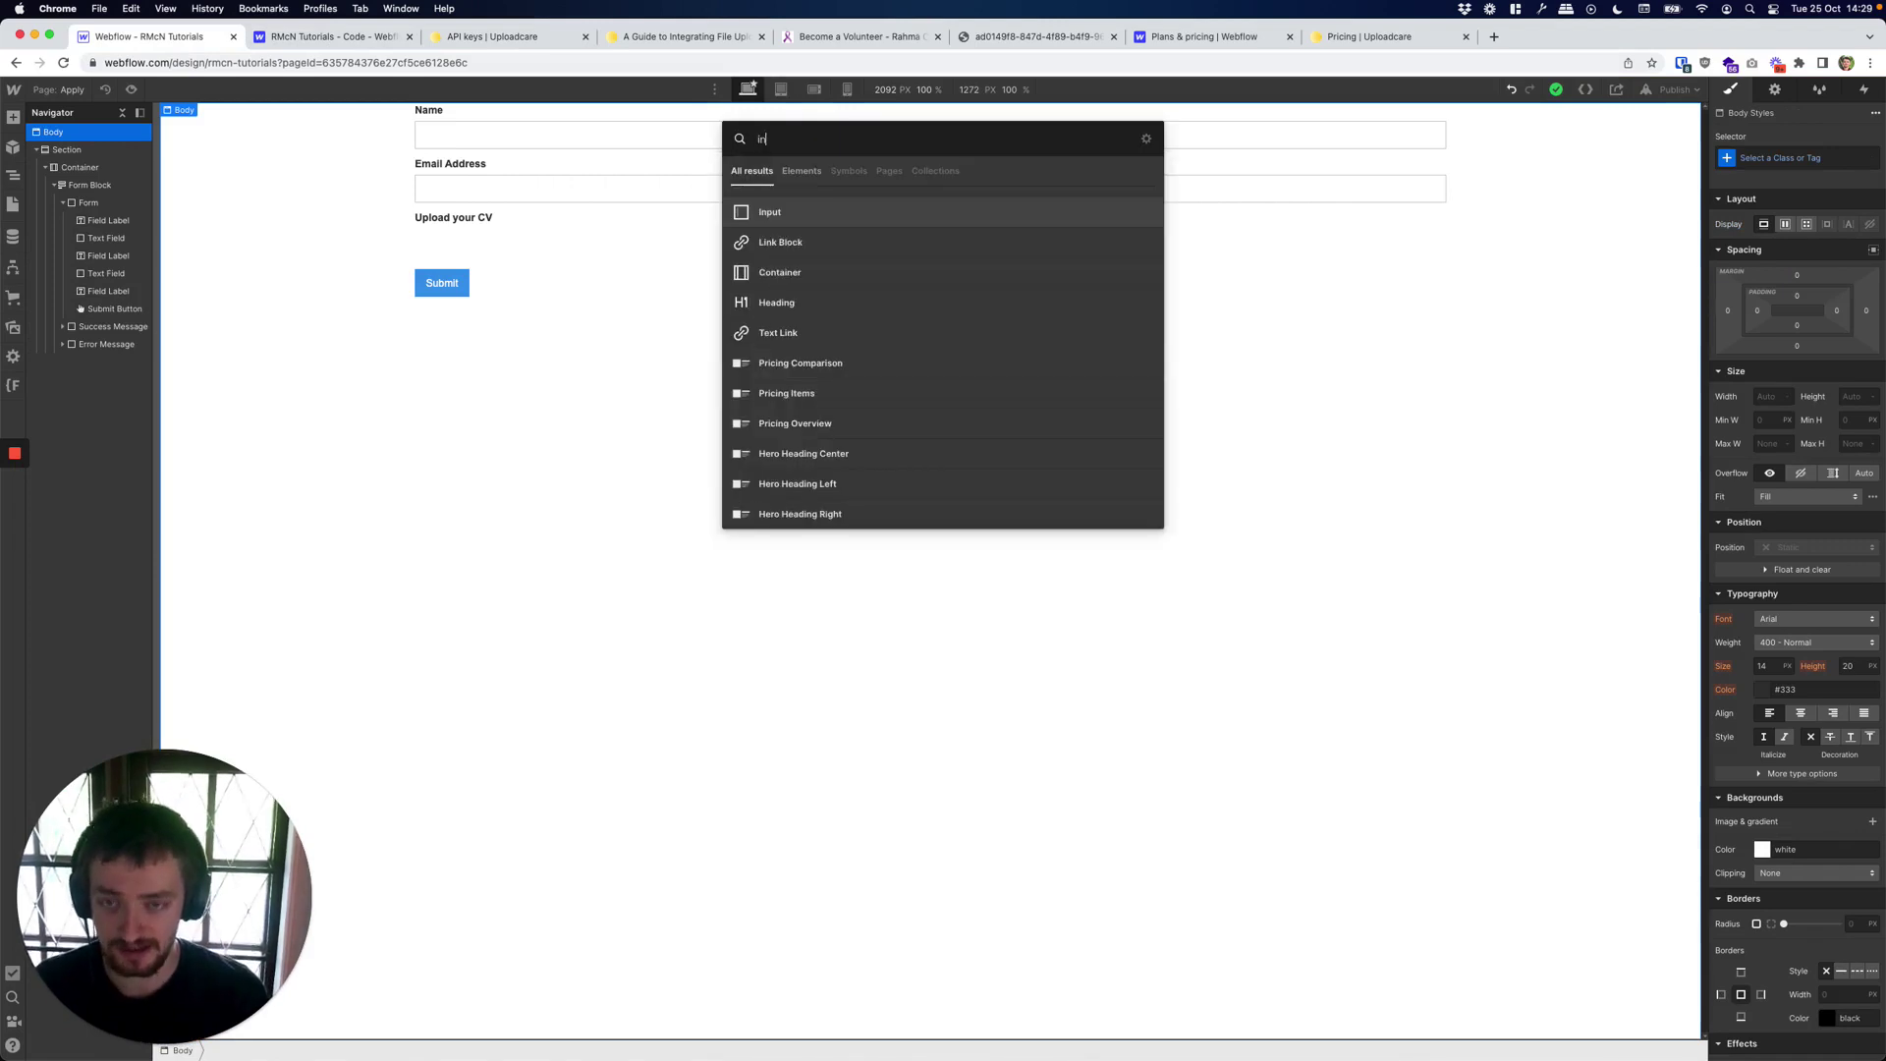
left_click_drag(802, 209, 512, 221)
left_click(512, 220)
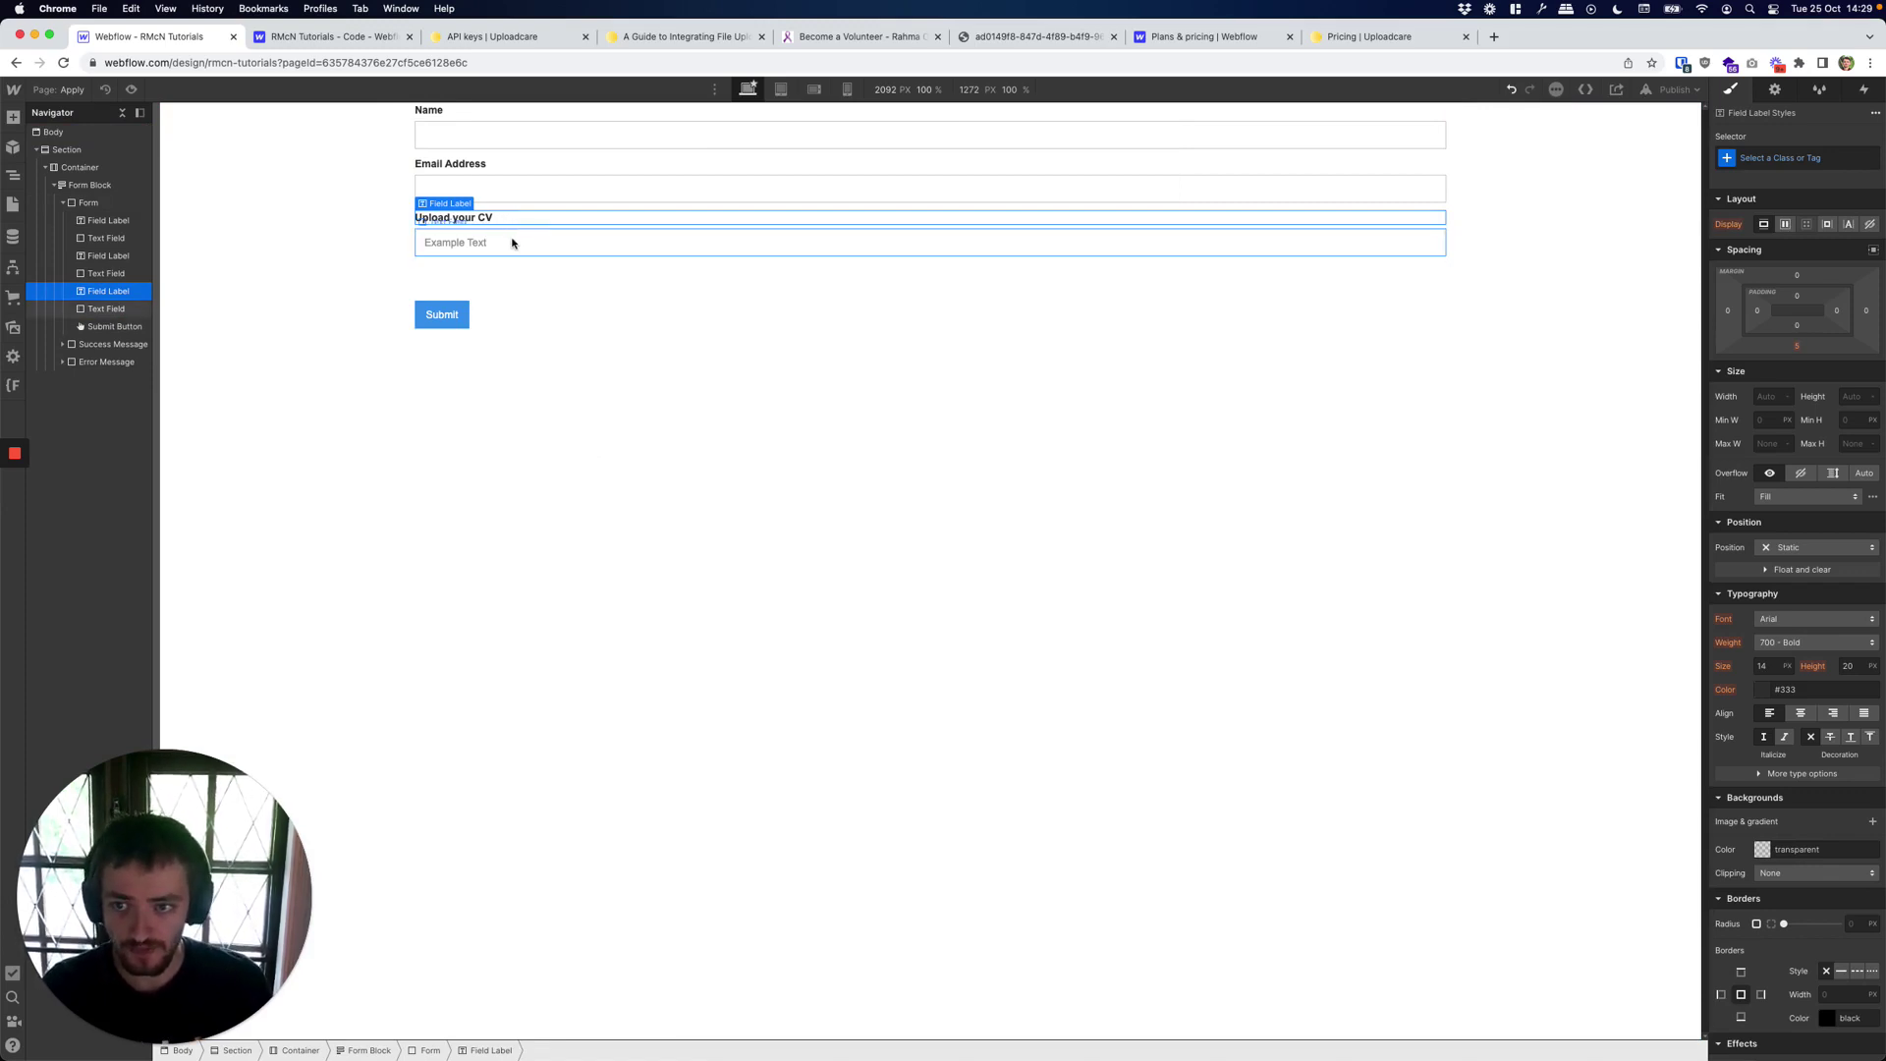
Give the new text field the existing Uploadcare class.
left_click(514, 241)
left_click(1766, 161)
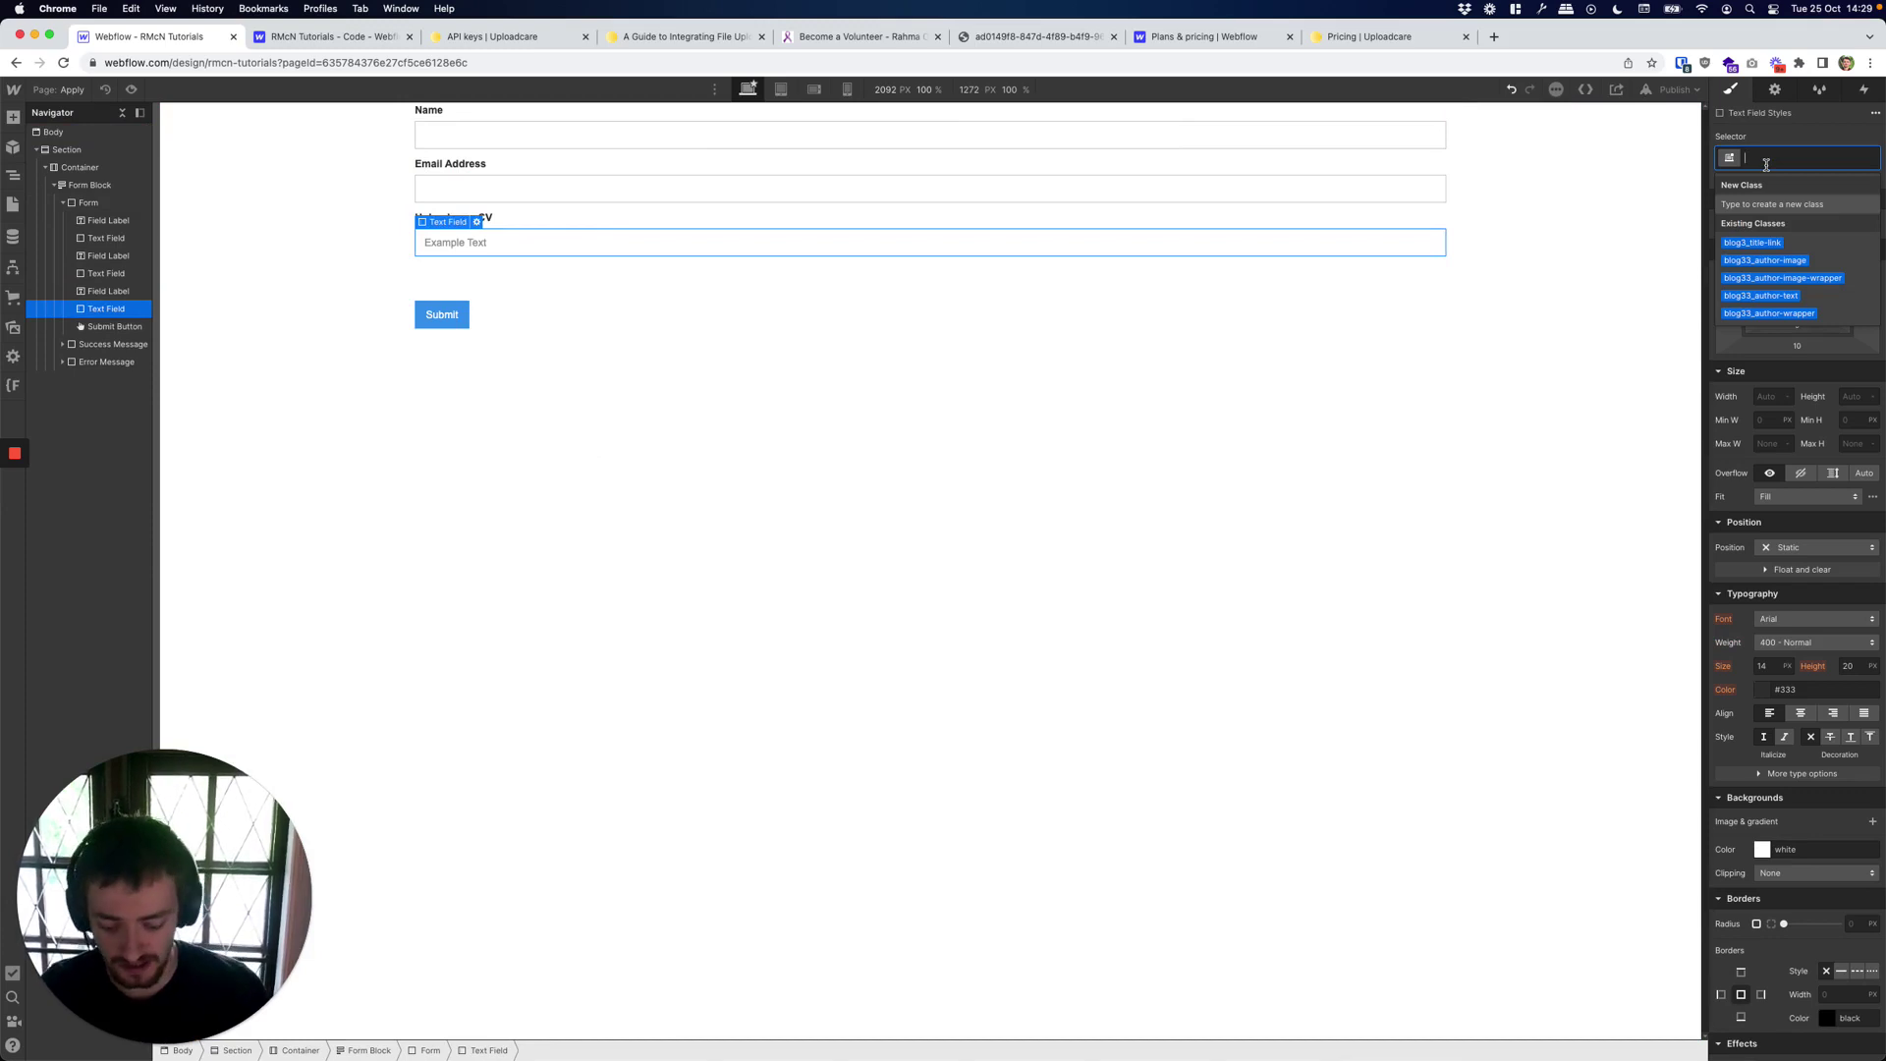
type("Uplo")
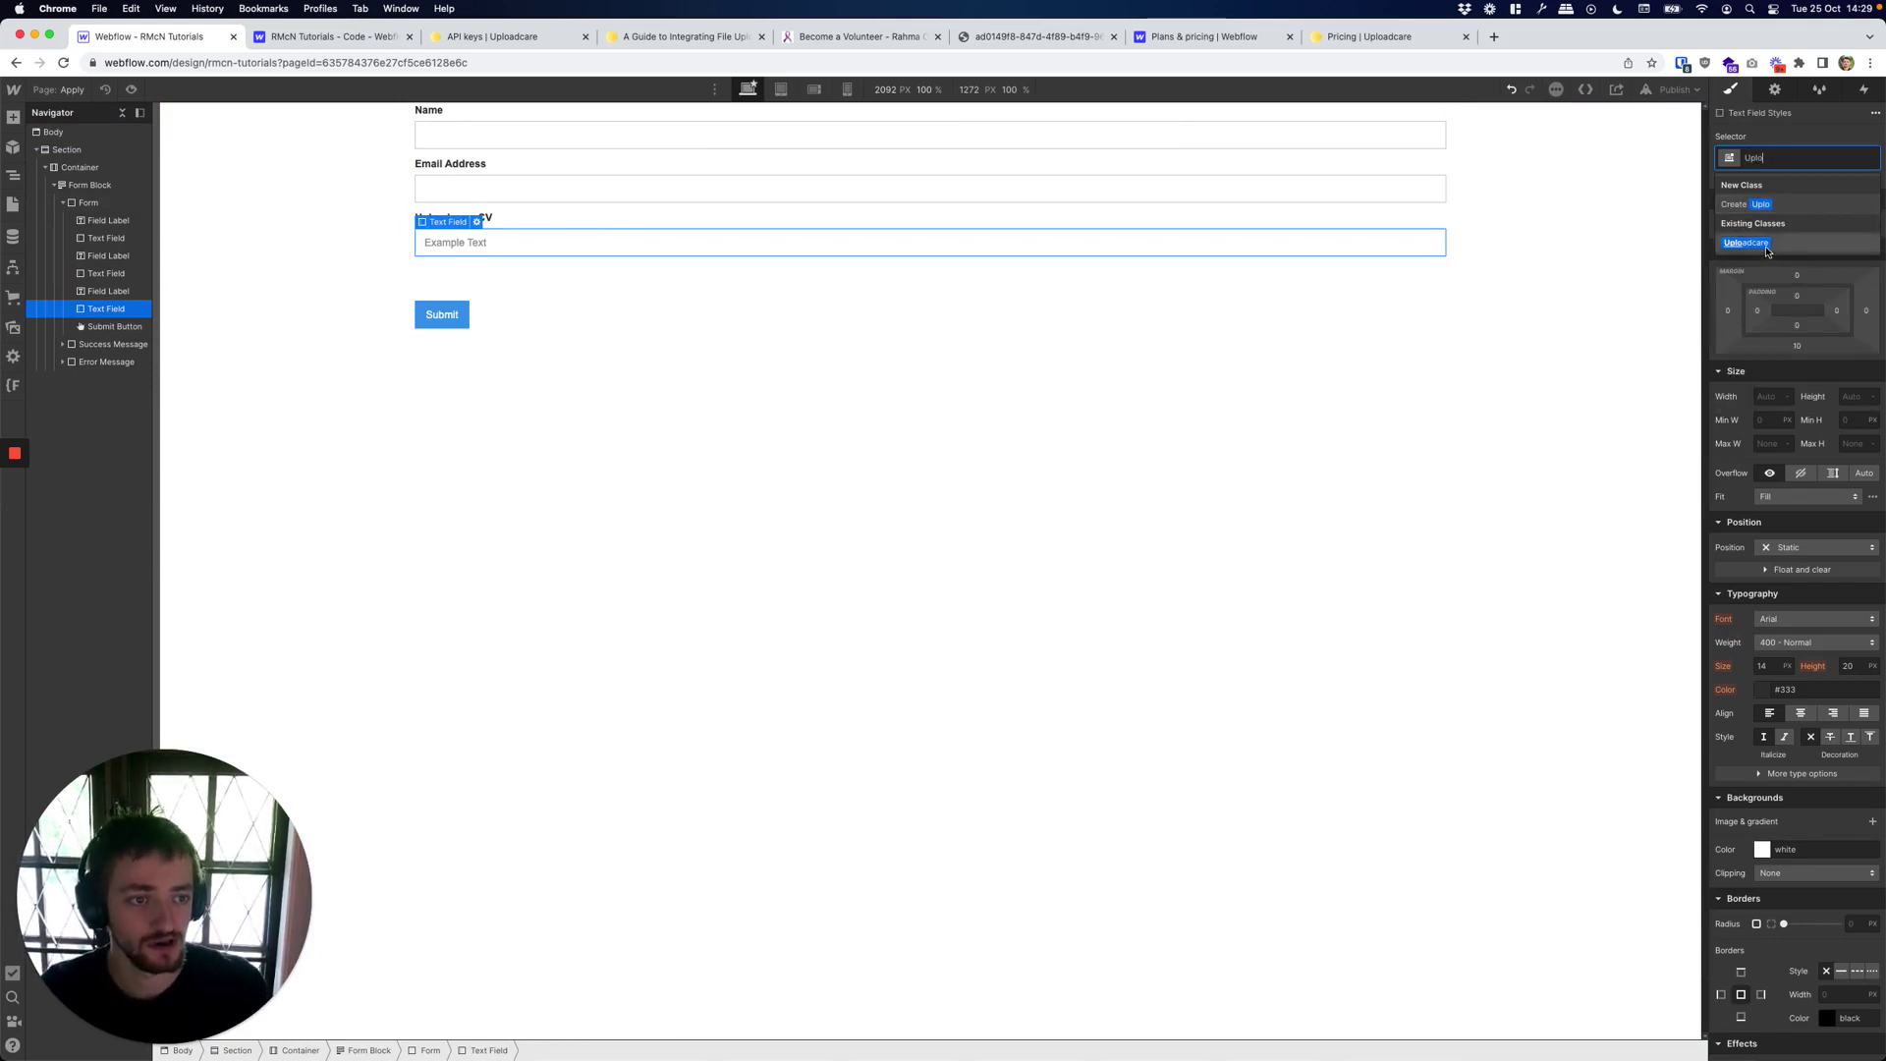
left_click(1765, 246)
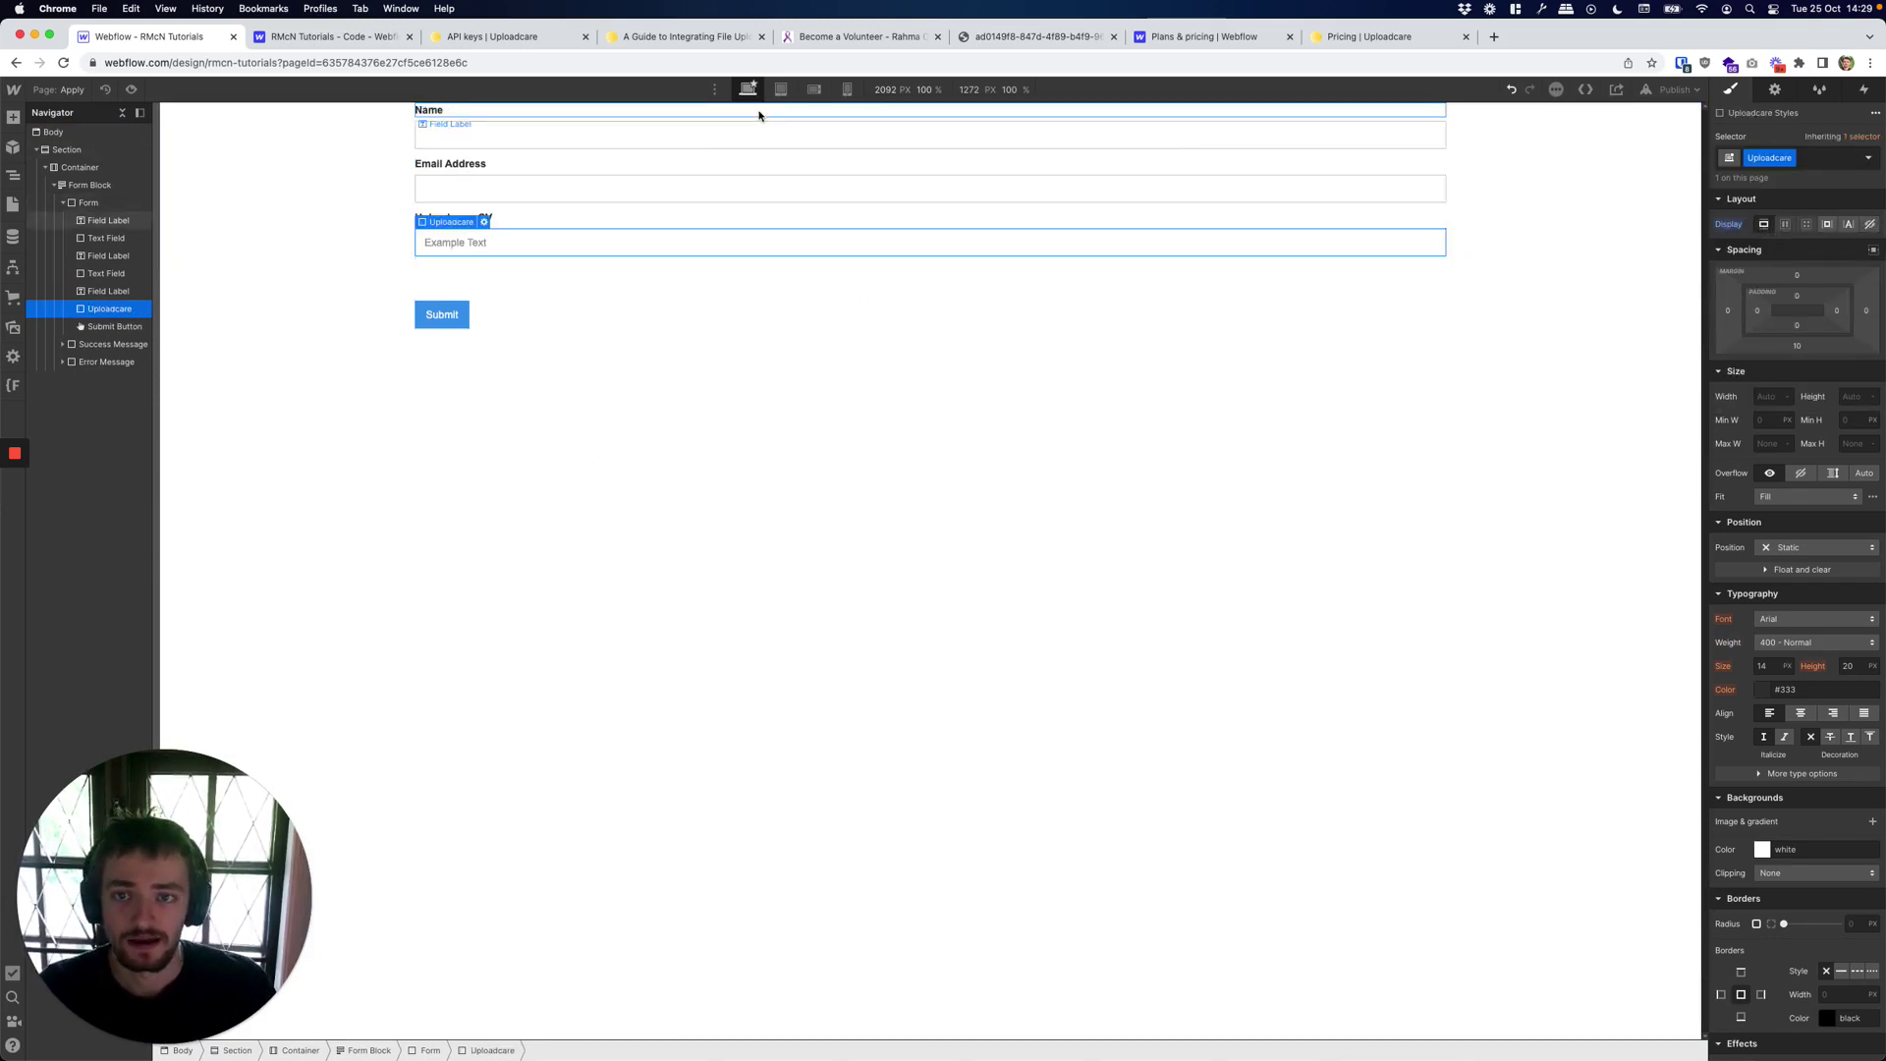
left_click(688, 36)
Copy the uploadcare-uploader value from the guide's Step 4 role attribute, then return to Webflow.
scroll(749, 445, "down", 8)
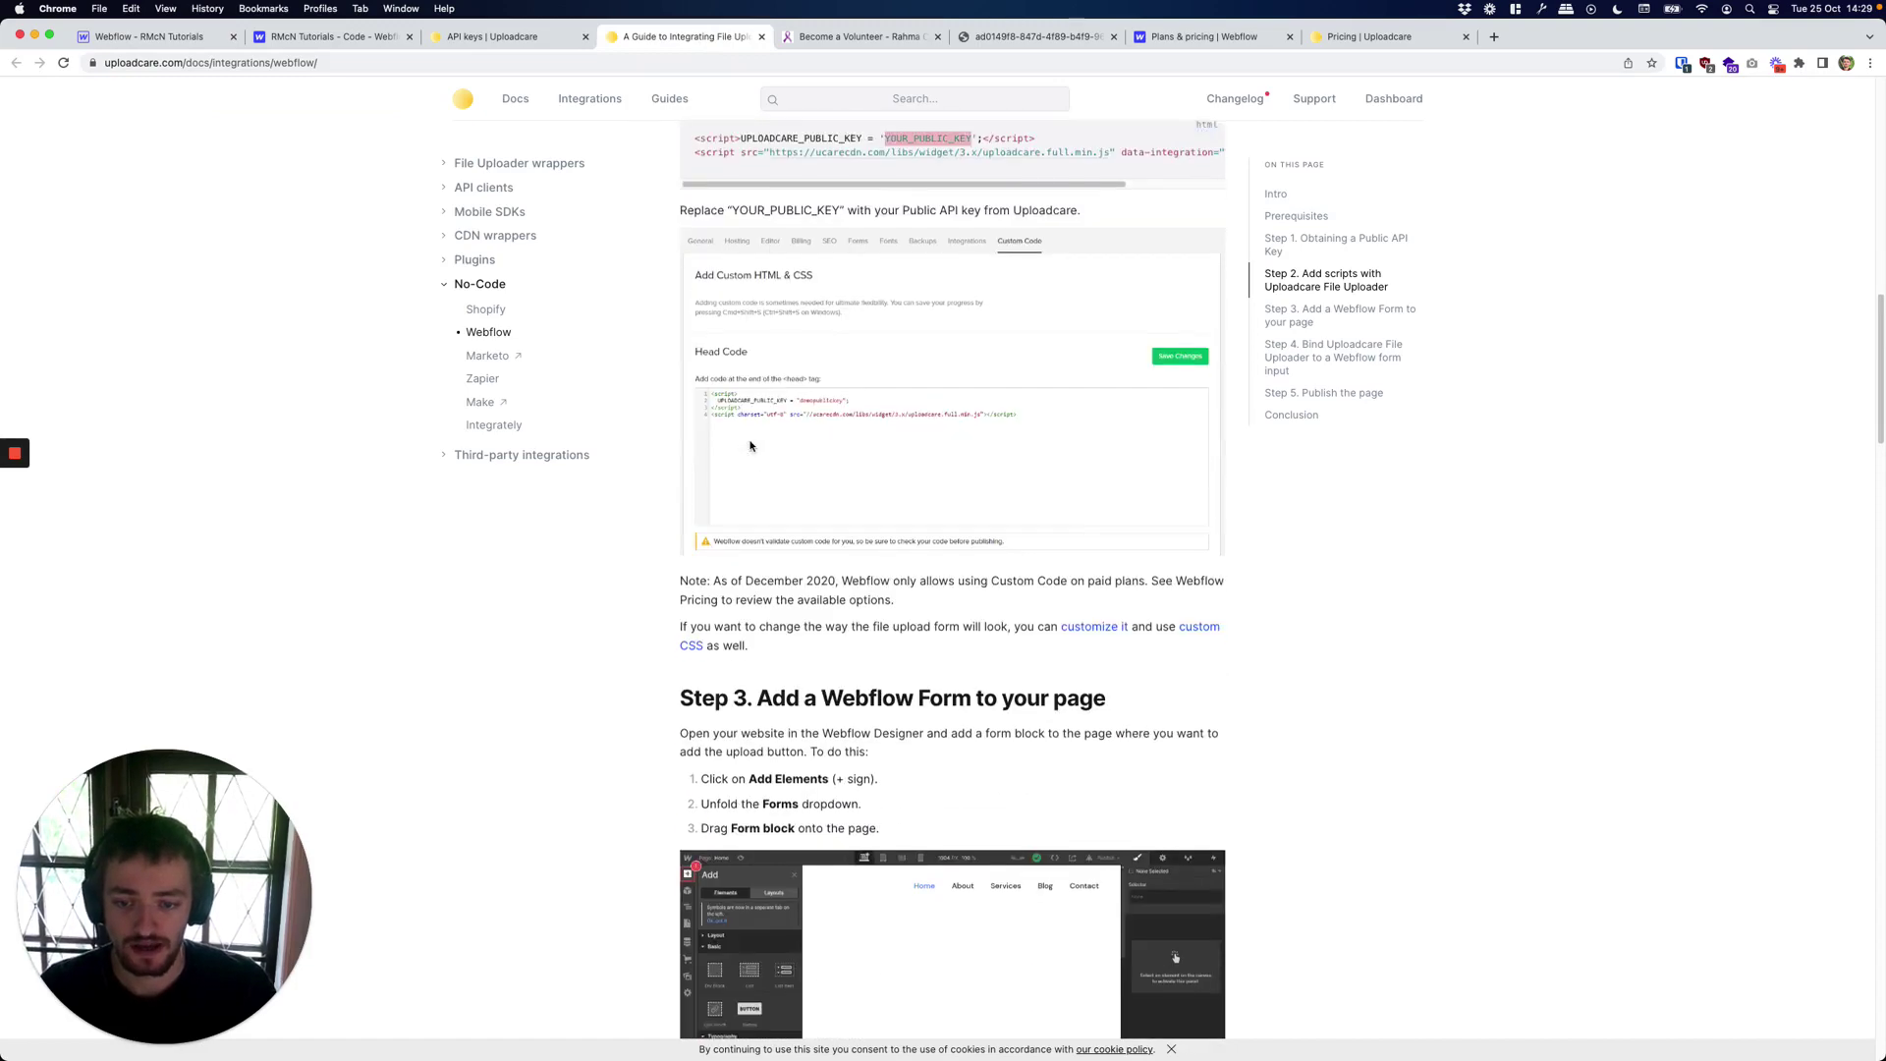
scroll(750, 446, "down", 12)
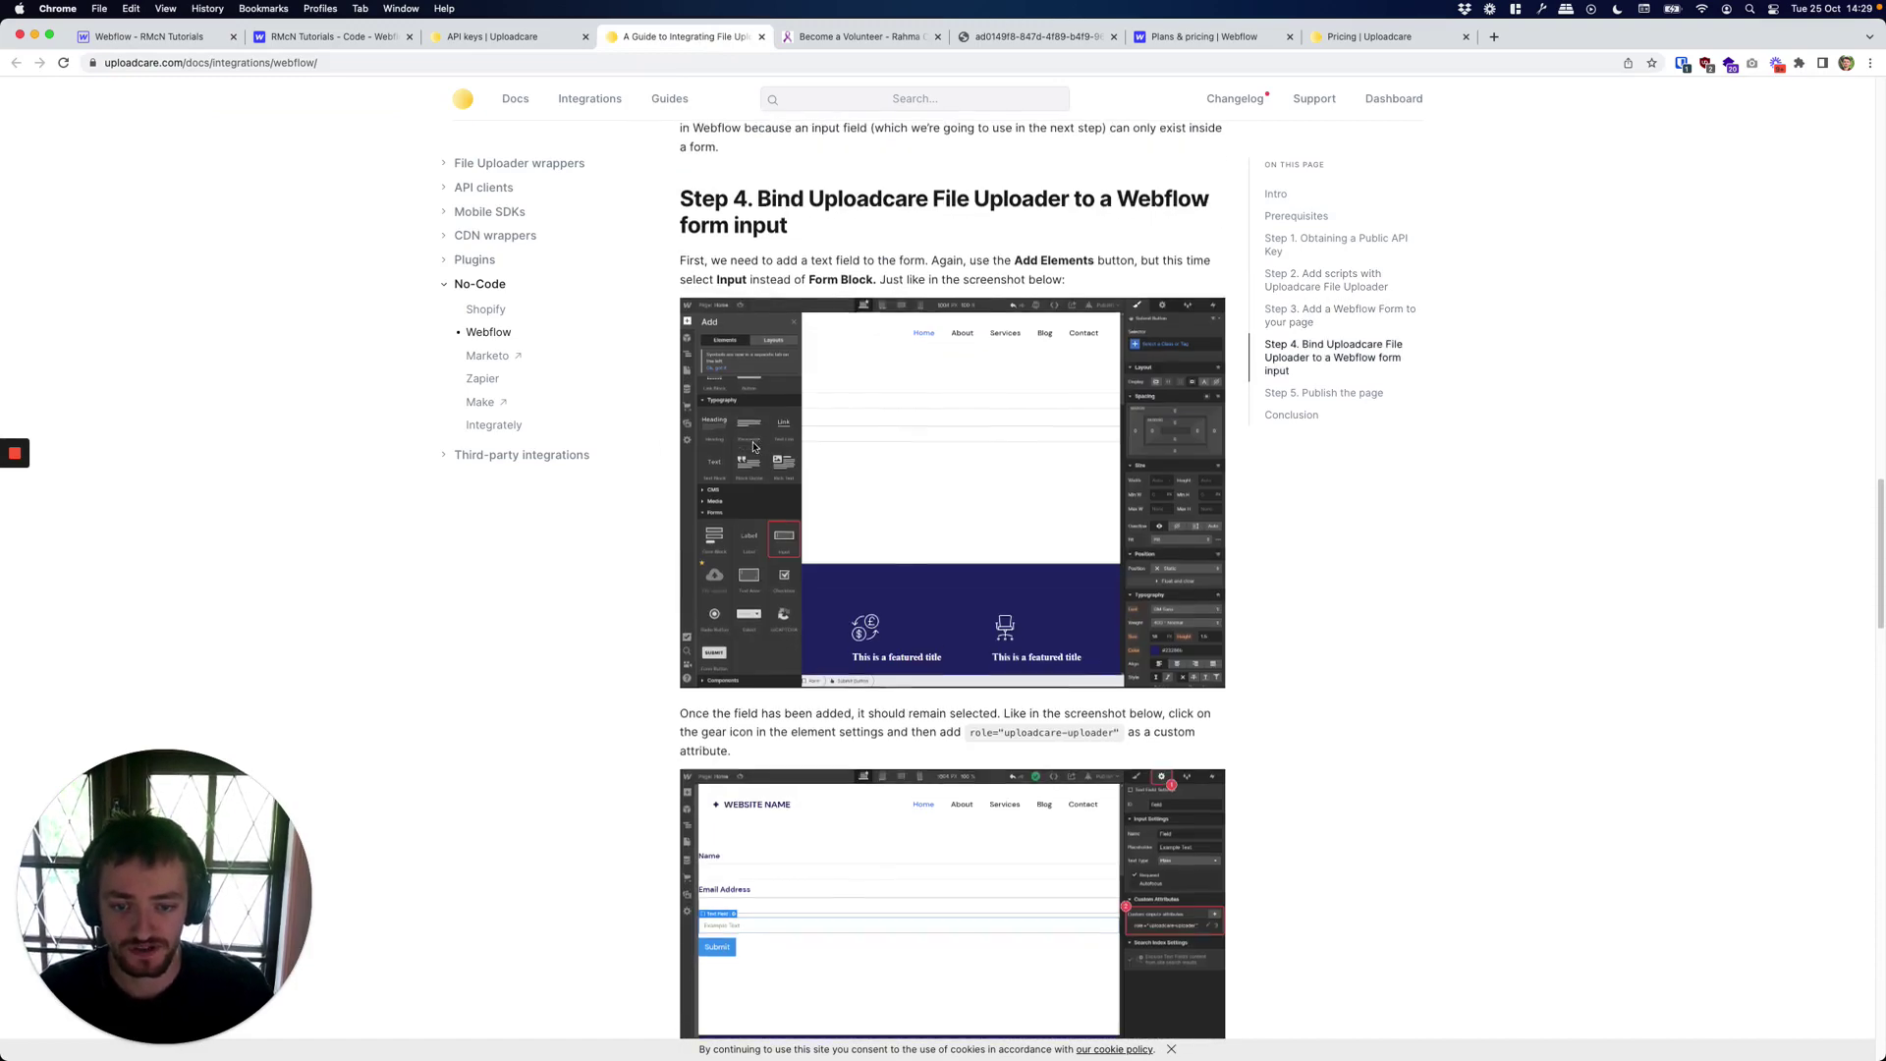
scroll(754, 446, "down", 5)
left_click_drag(971, 447, 1122, 445)
left_click(1123, 446)
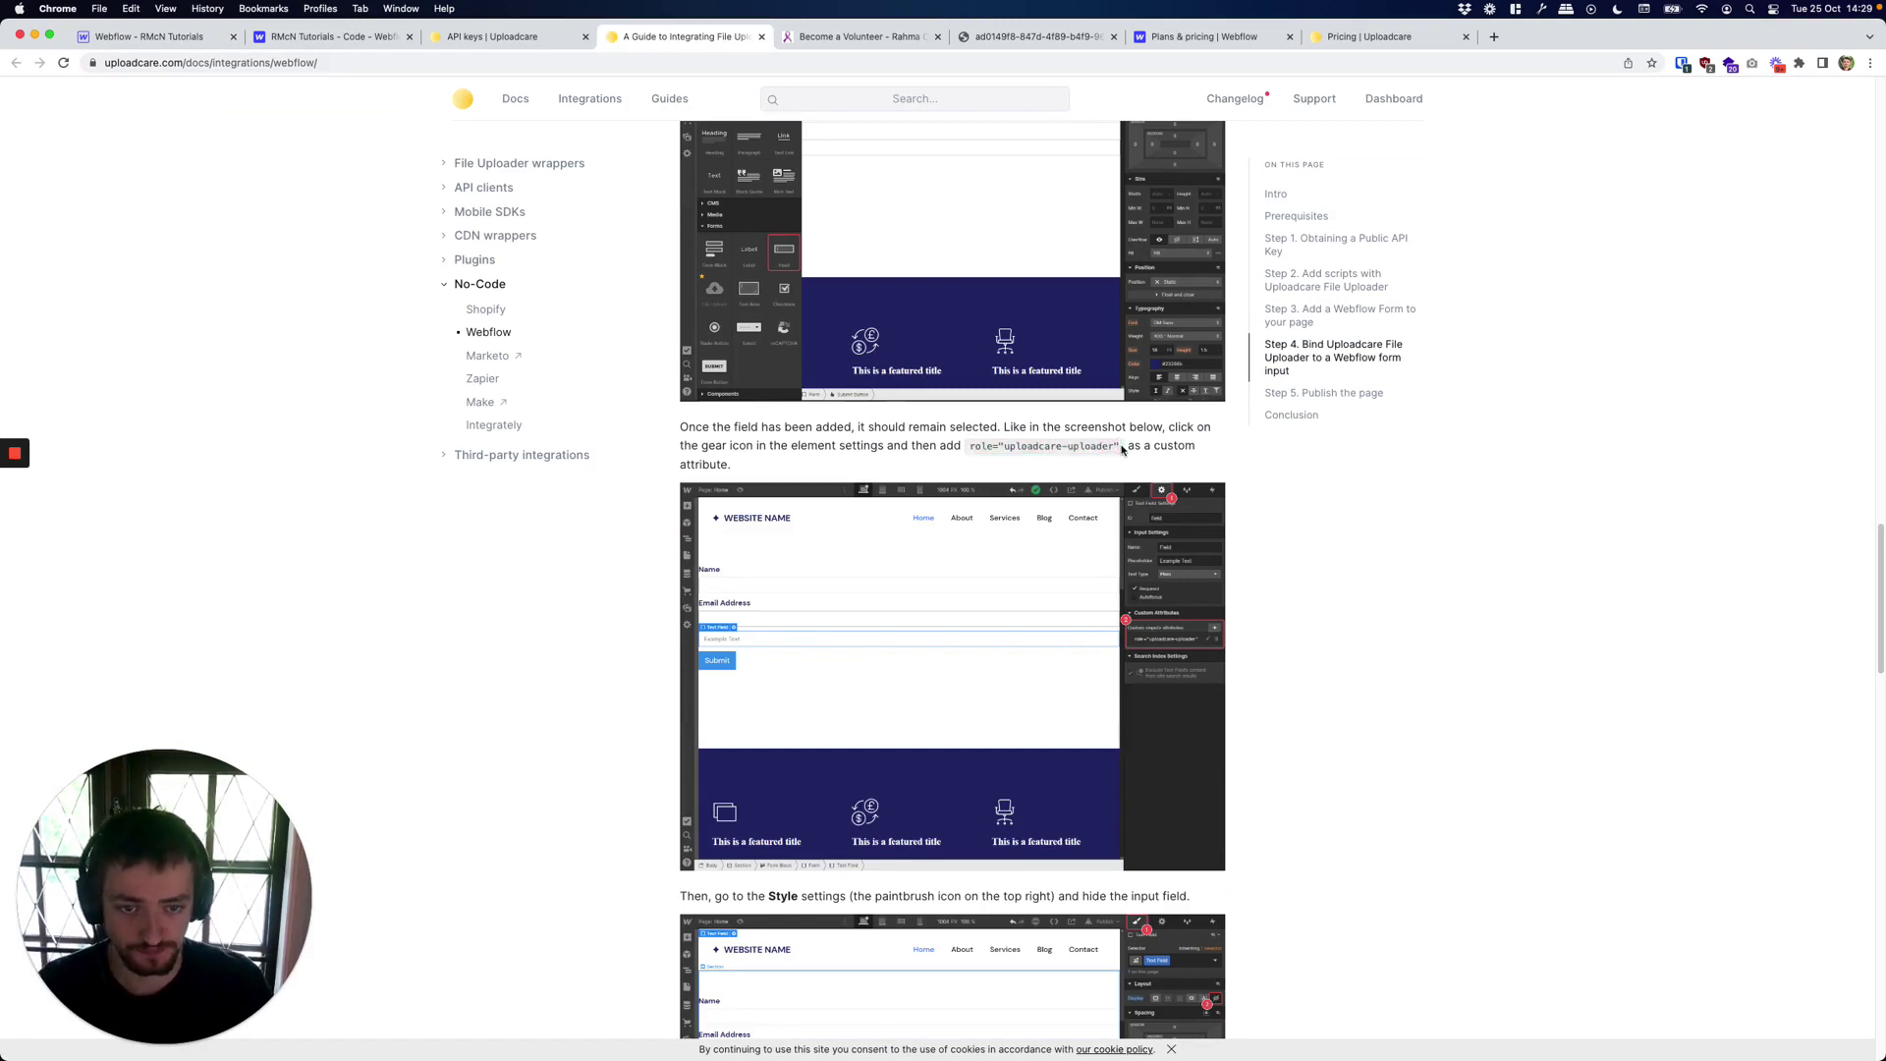
left_click_drag(1006, 446, 1108, 446)
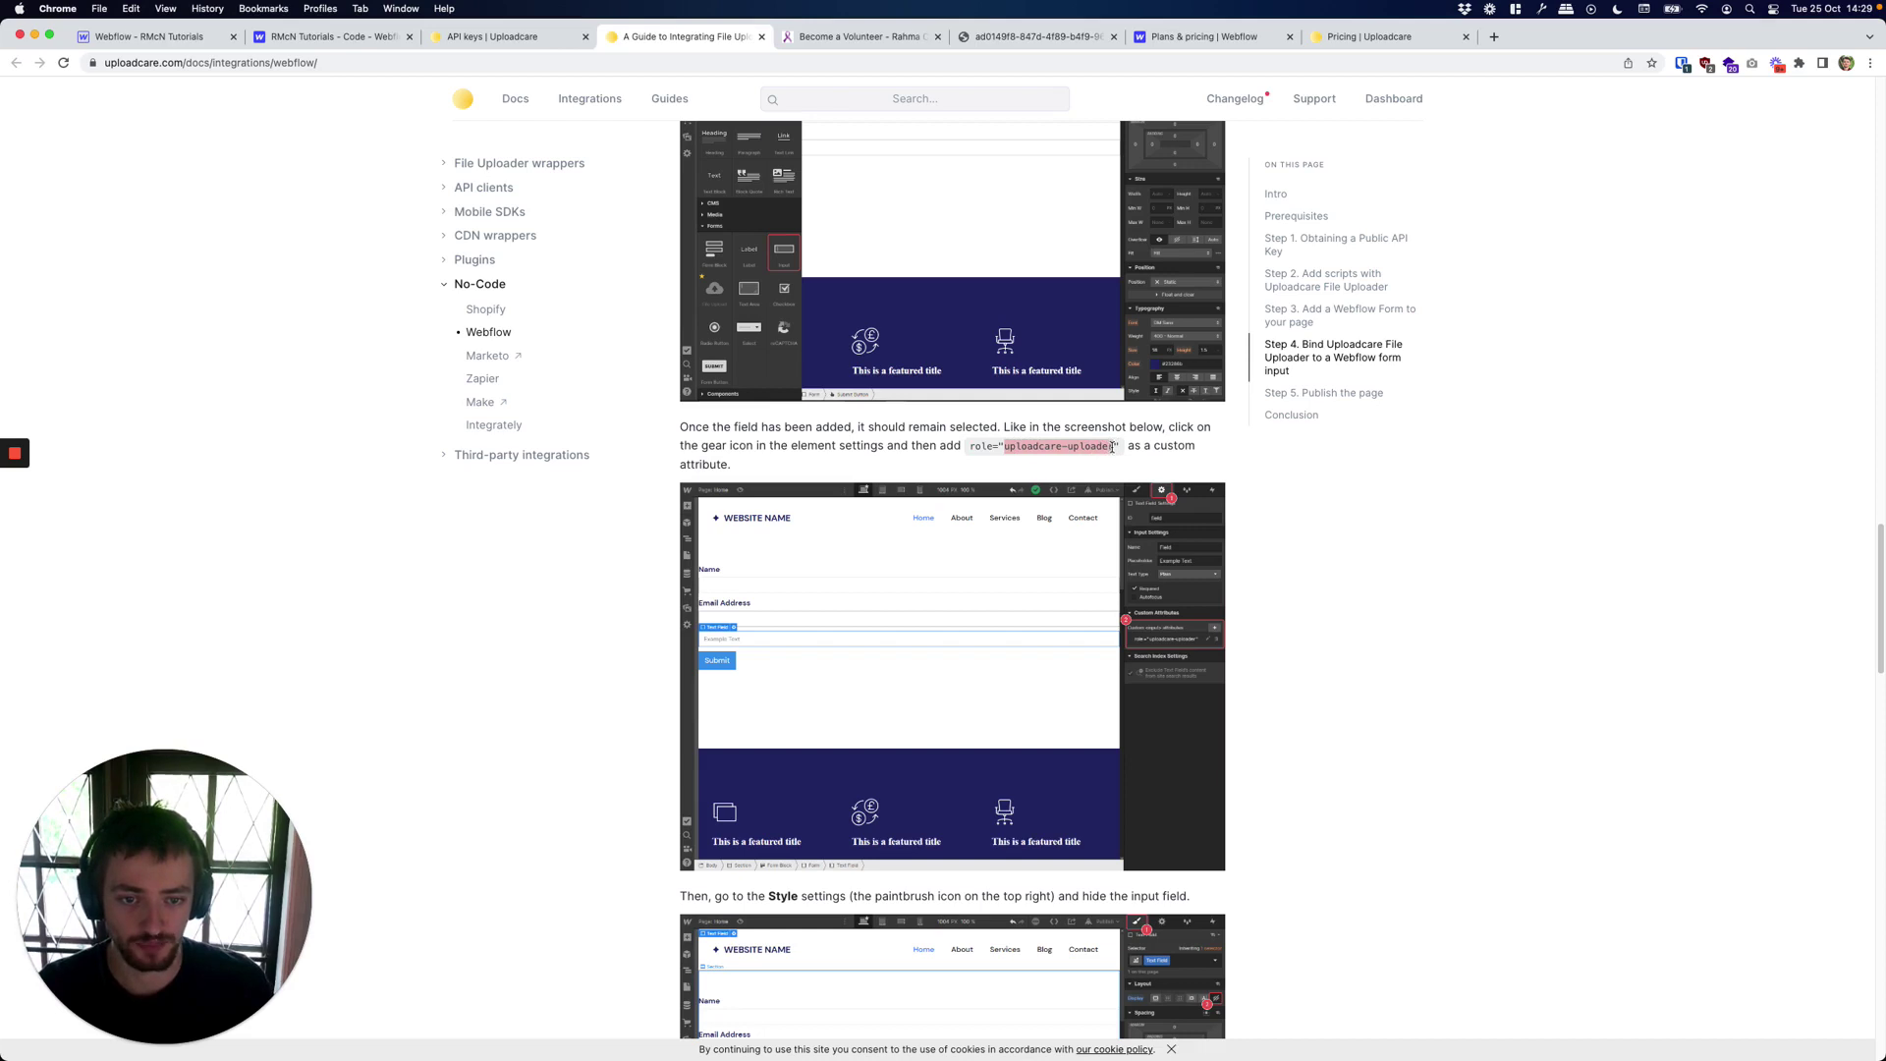
left_click(128, 37)
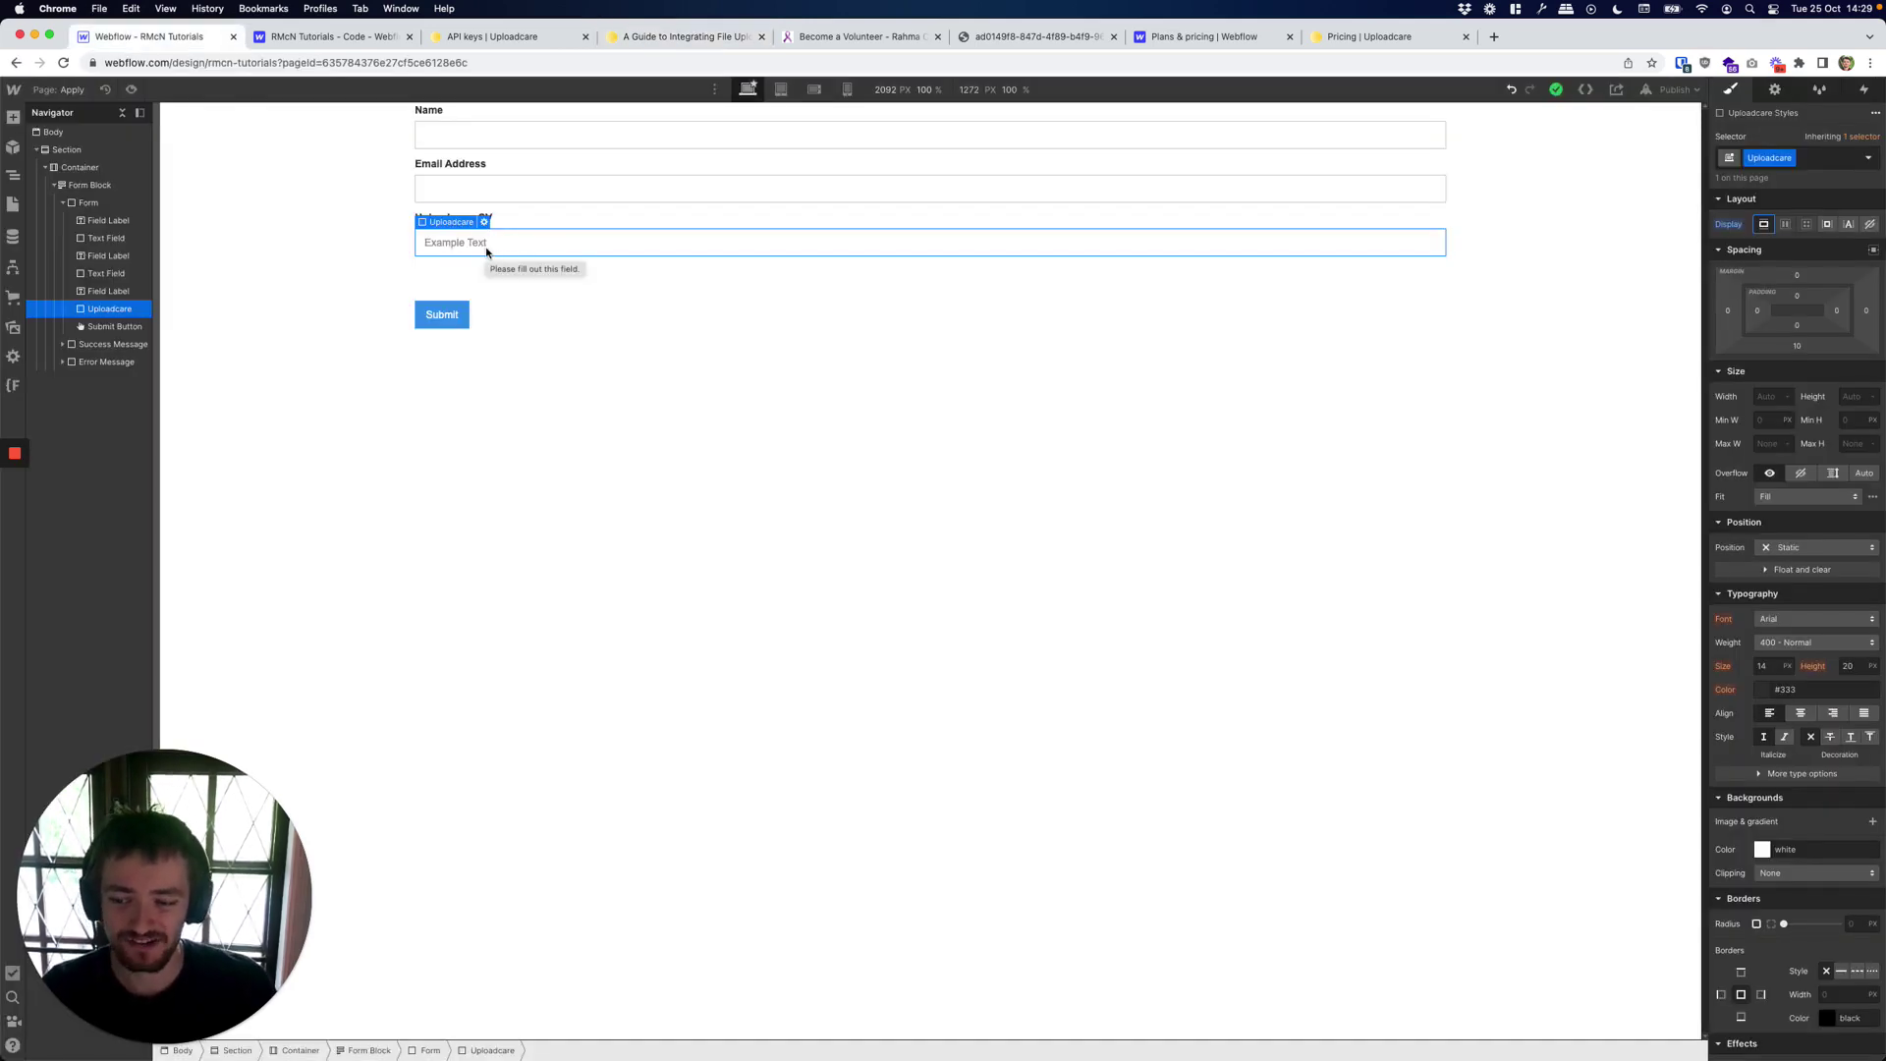
Add the custom attribute role = uploadcare-uploader to the Uploadcare field in Element Settings.
left_click(1778, 93)
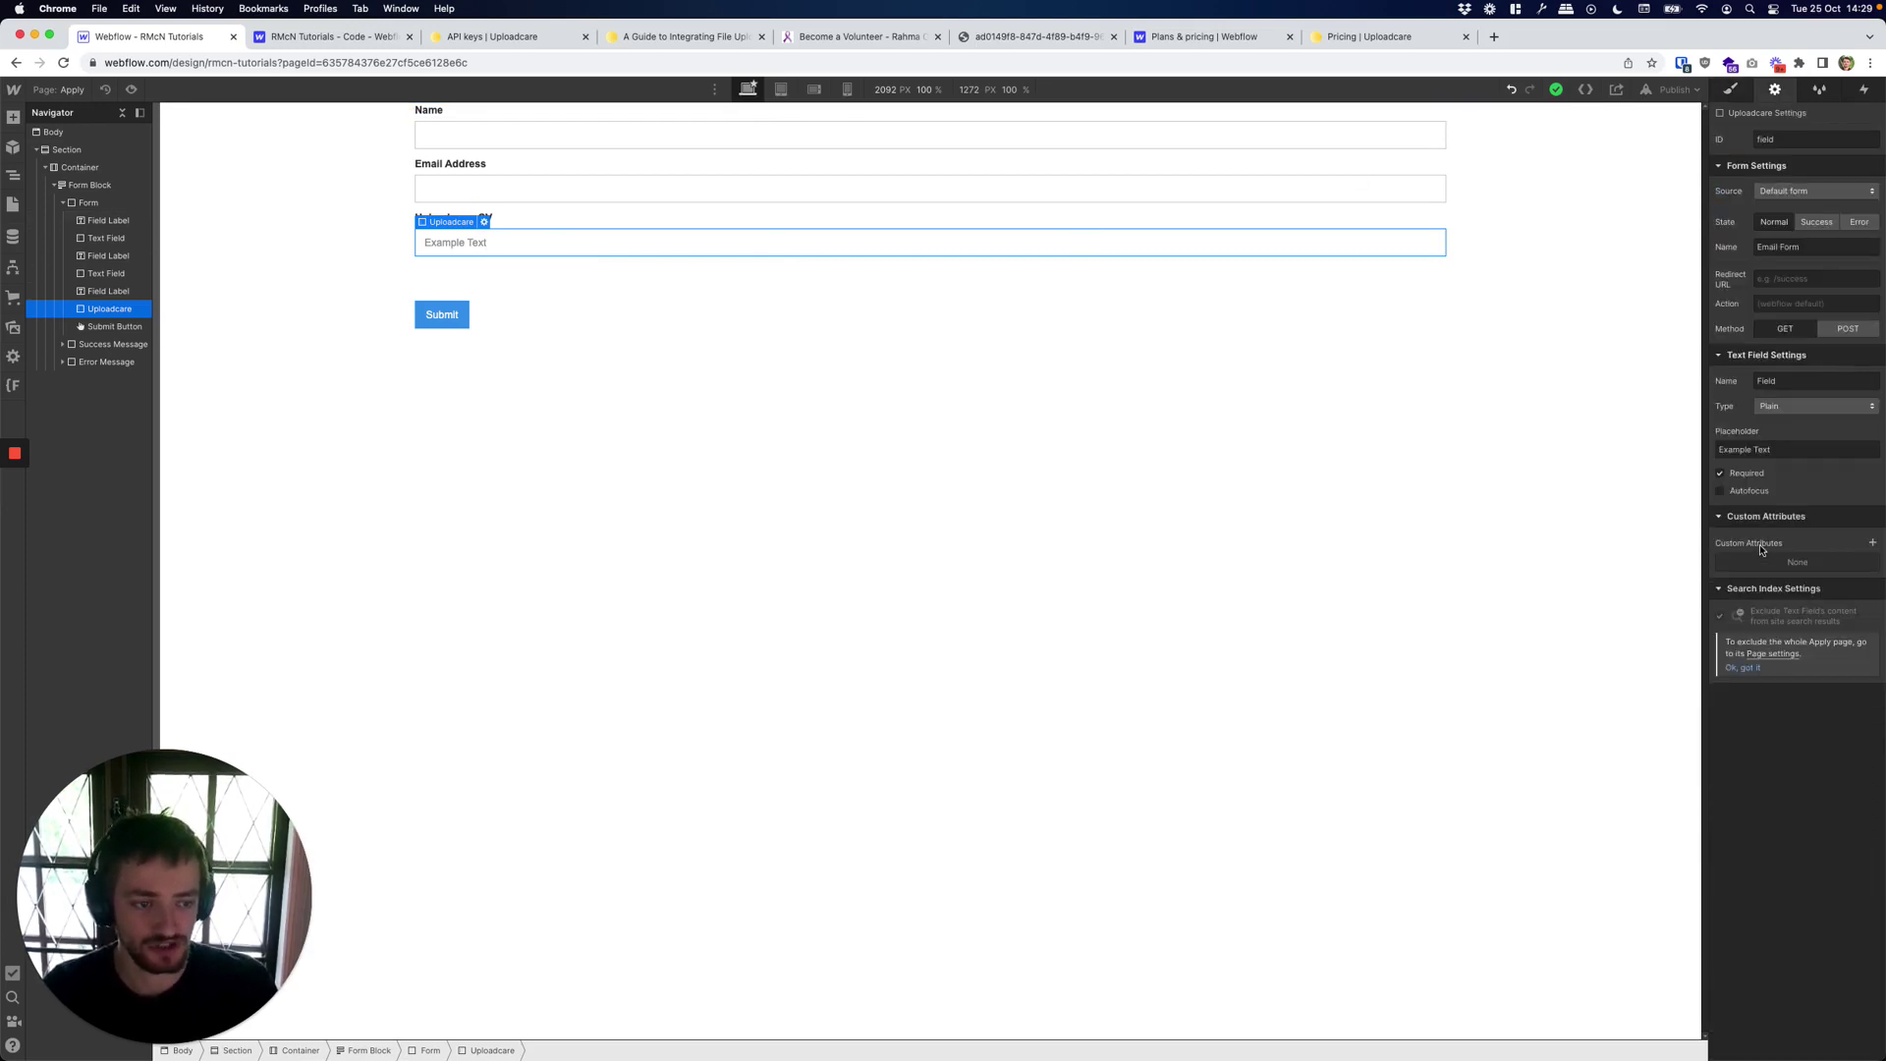
left_click(1872, 542)
left_click(1778, 591)
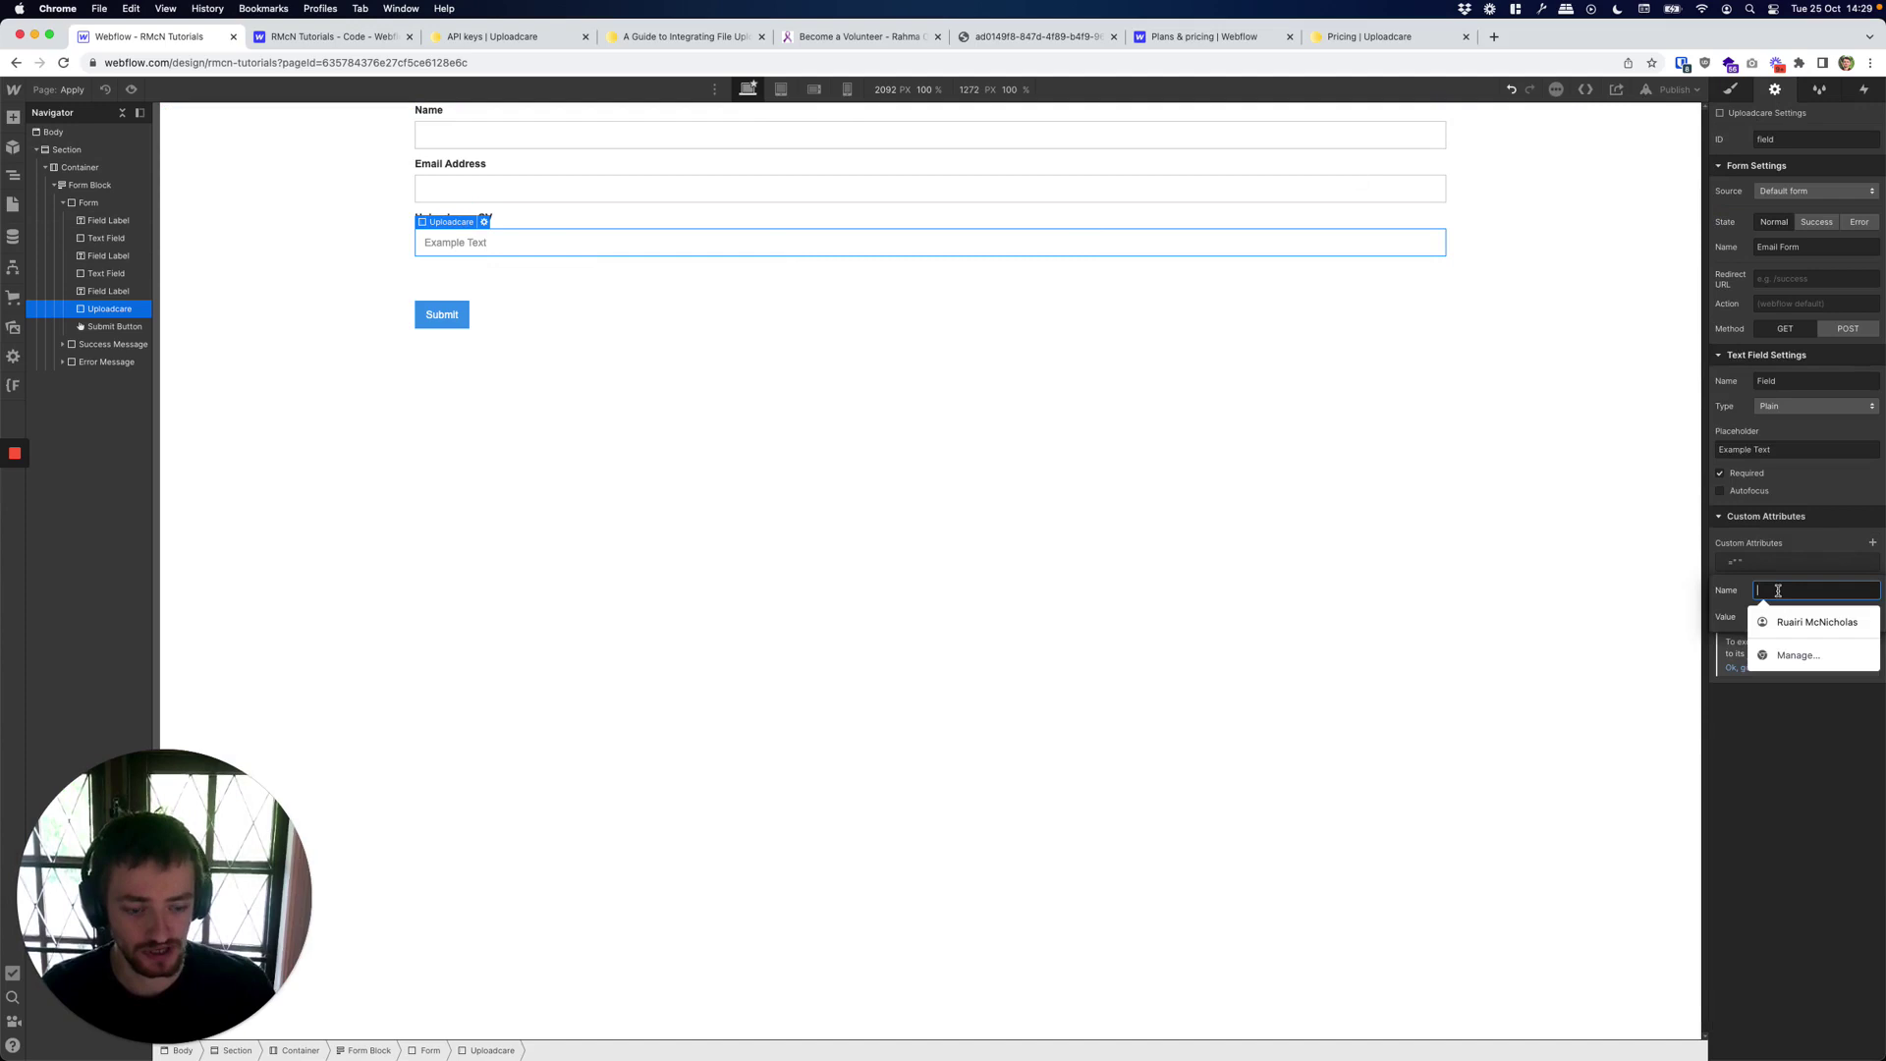
type("role")
key("Tab")
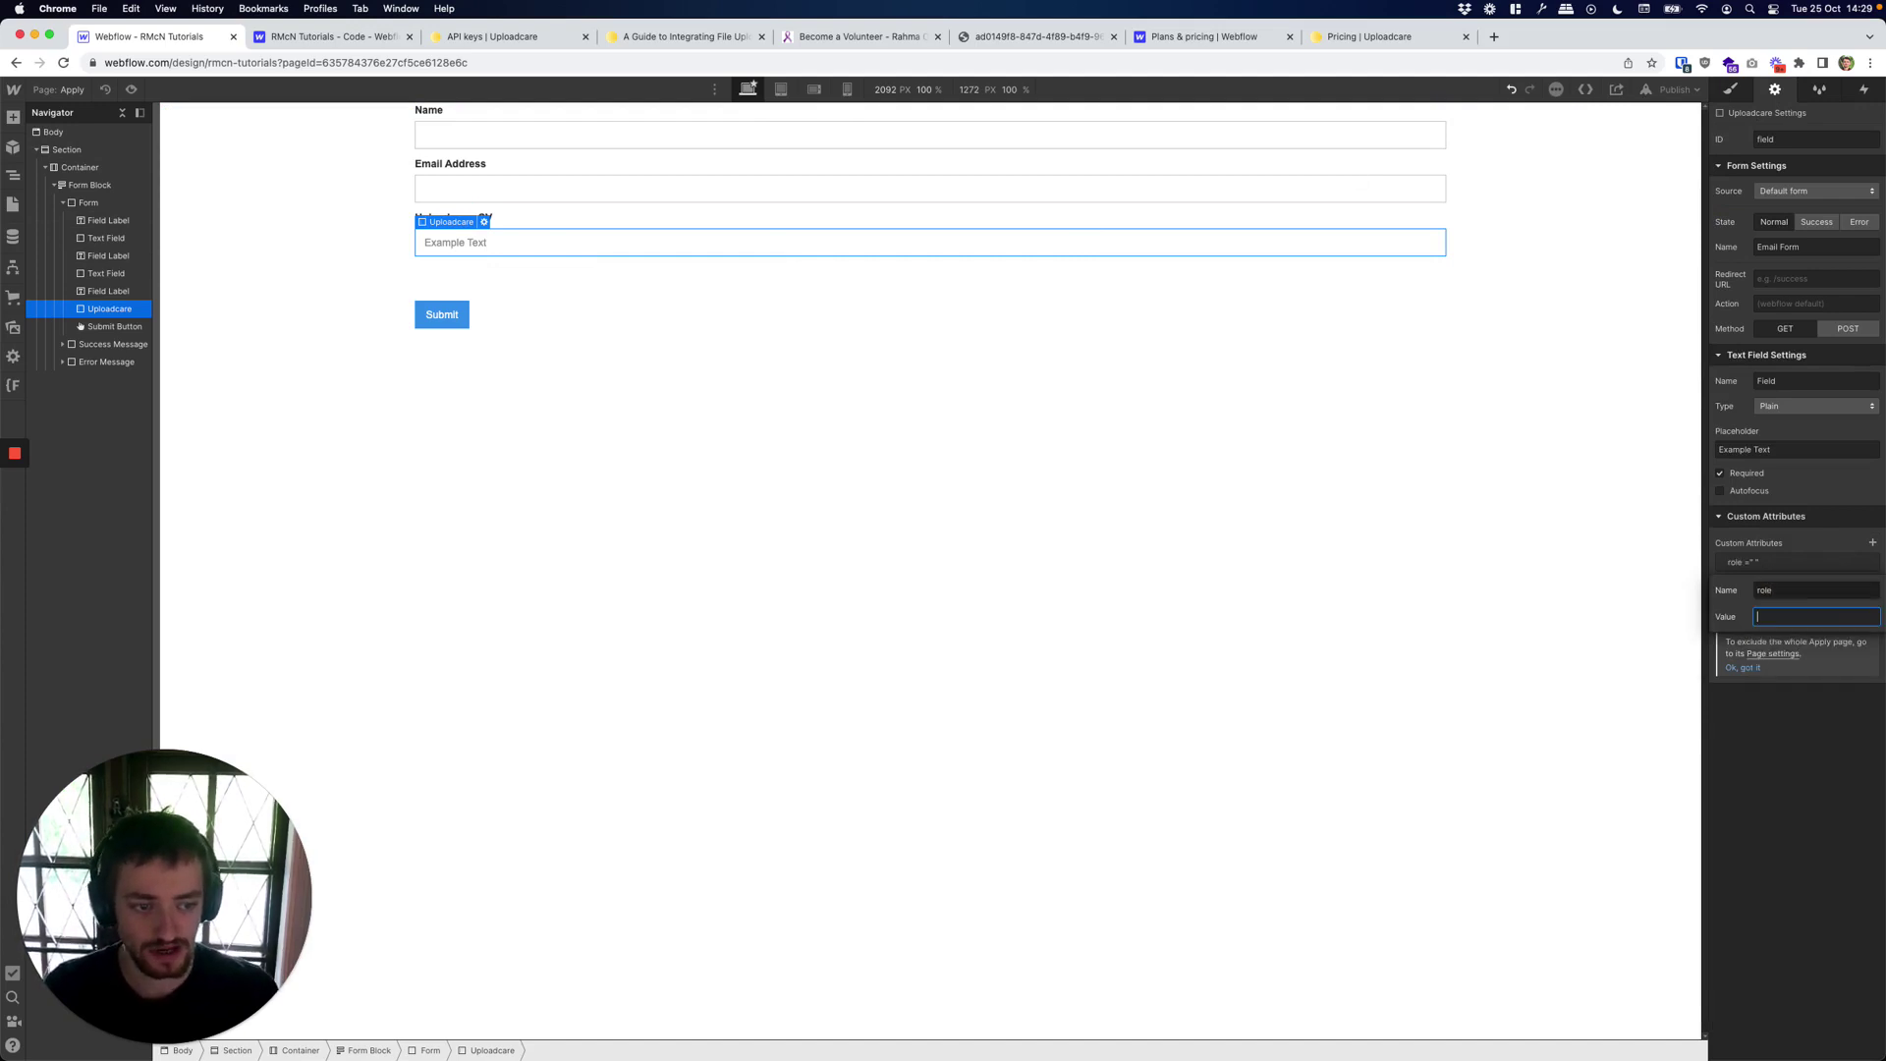
type("uploadcare-uploader")
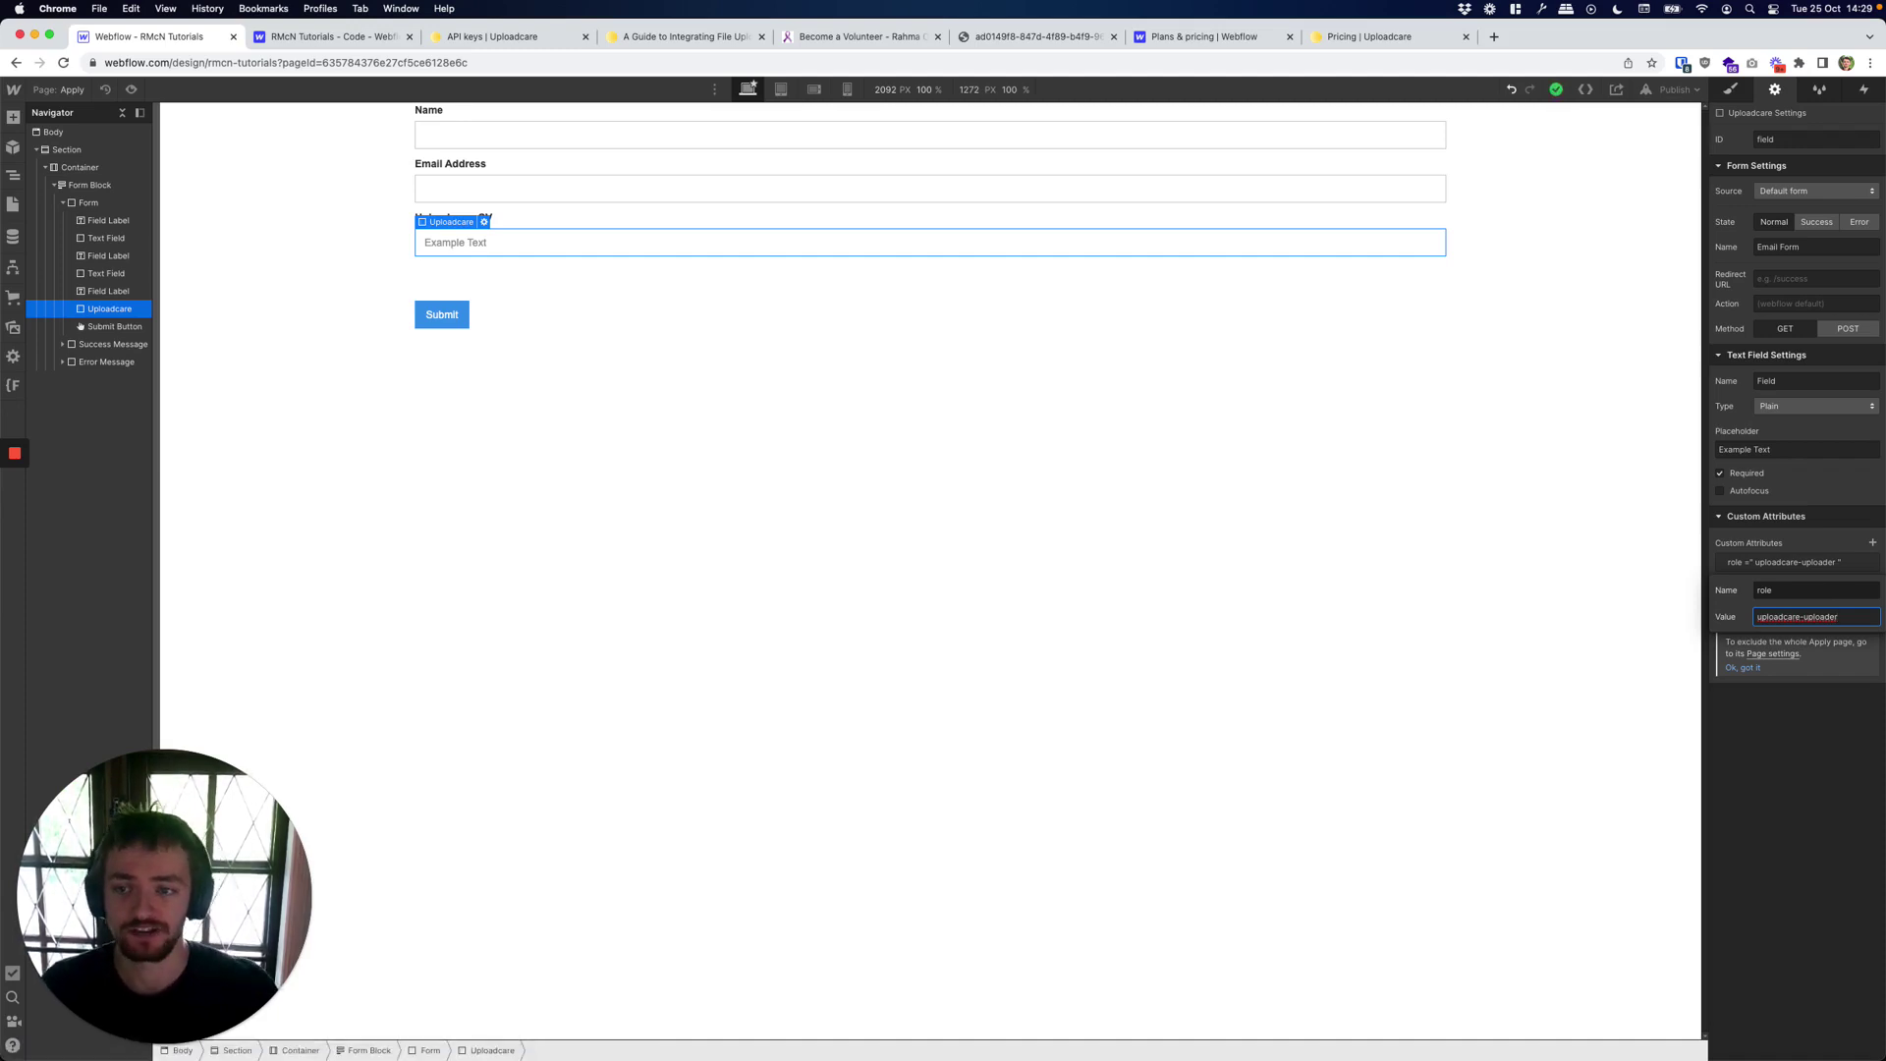
key("Return")
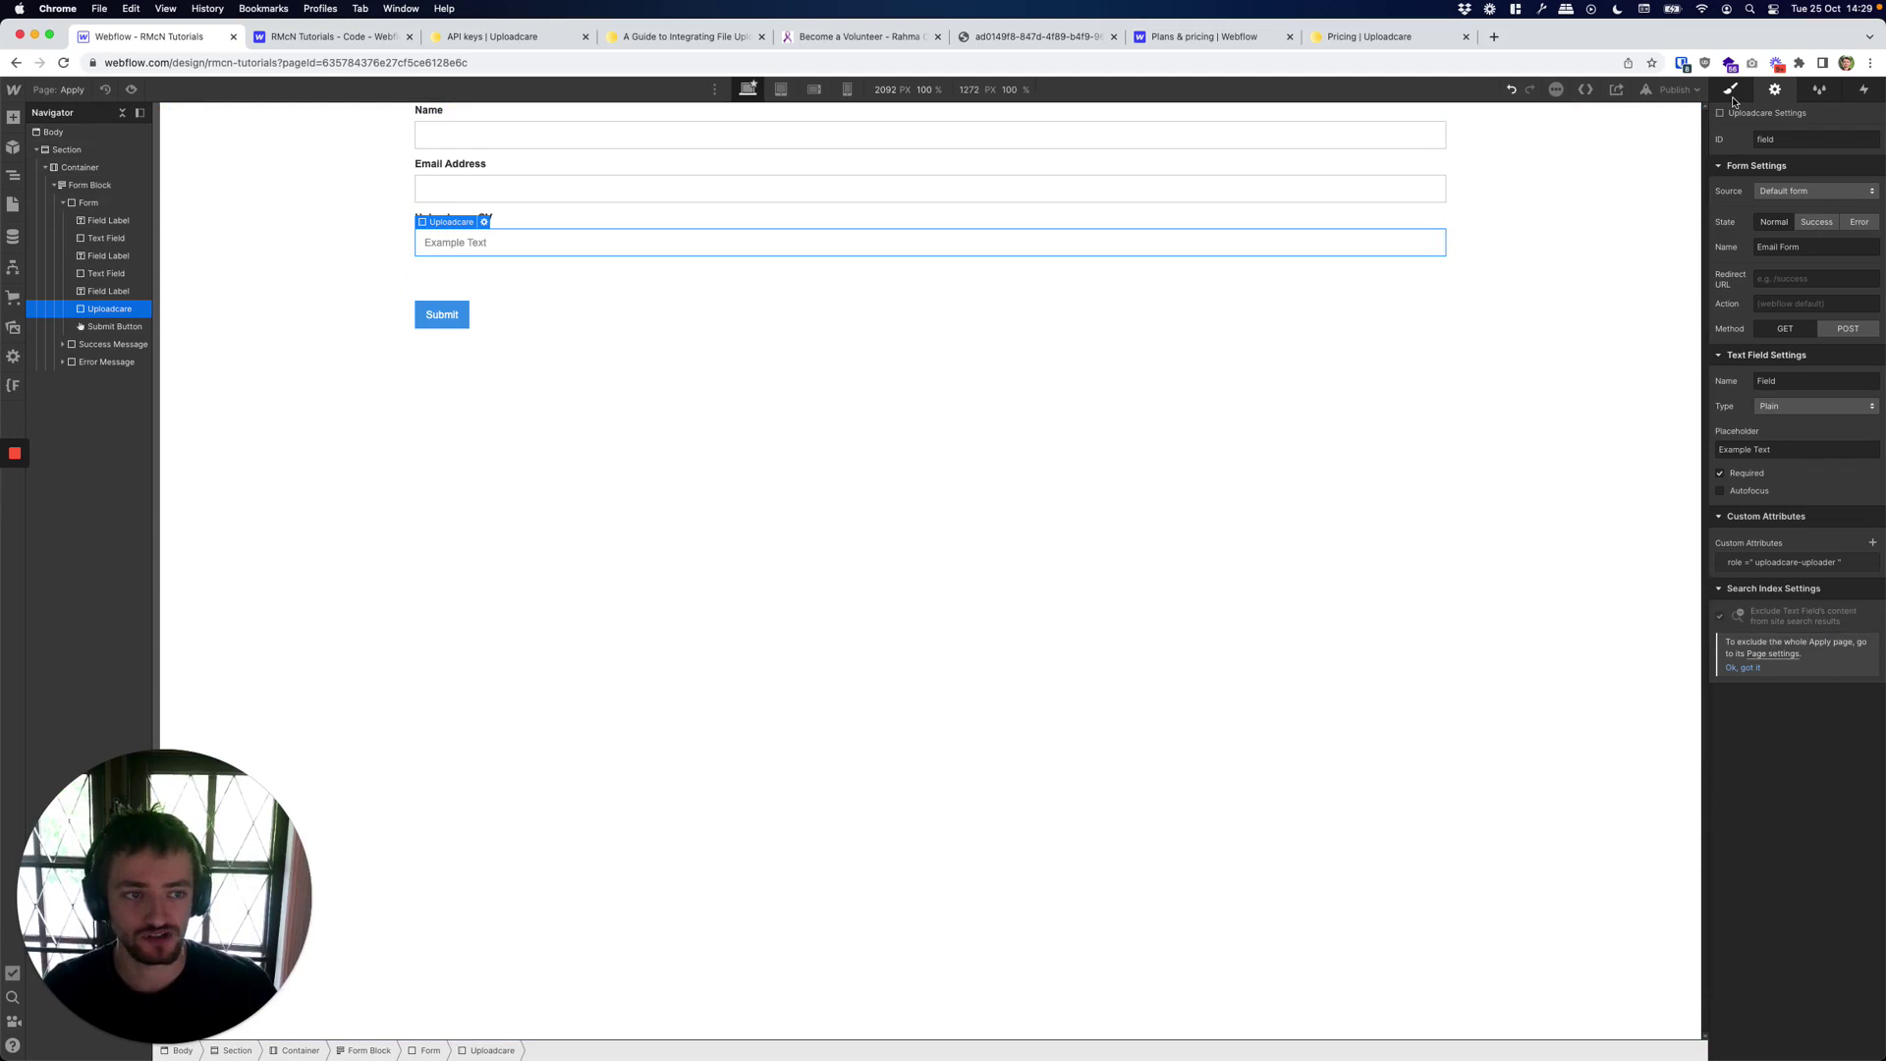
left_click(1733, 98)
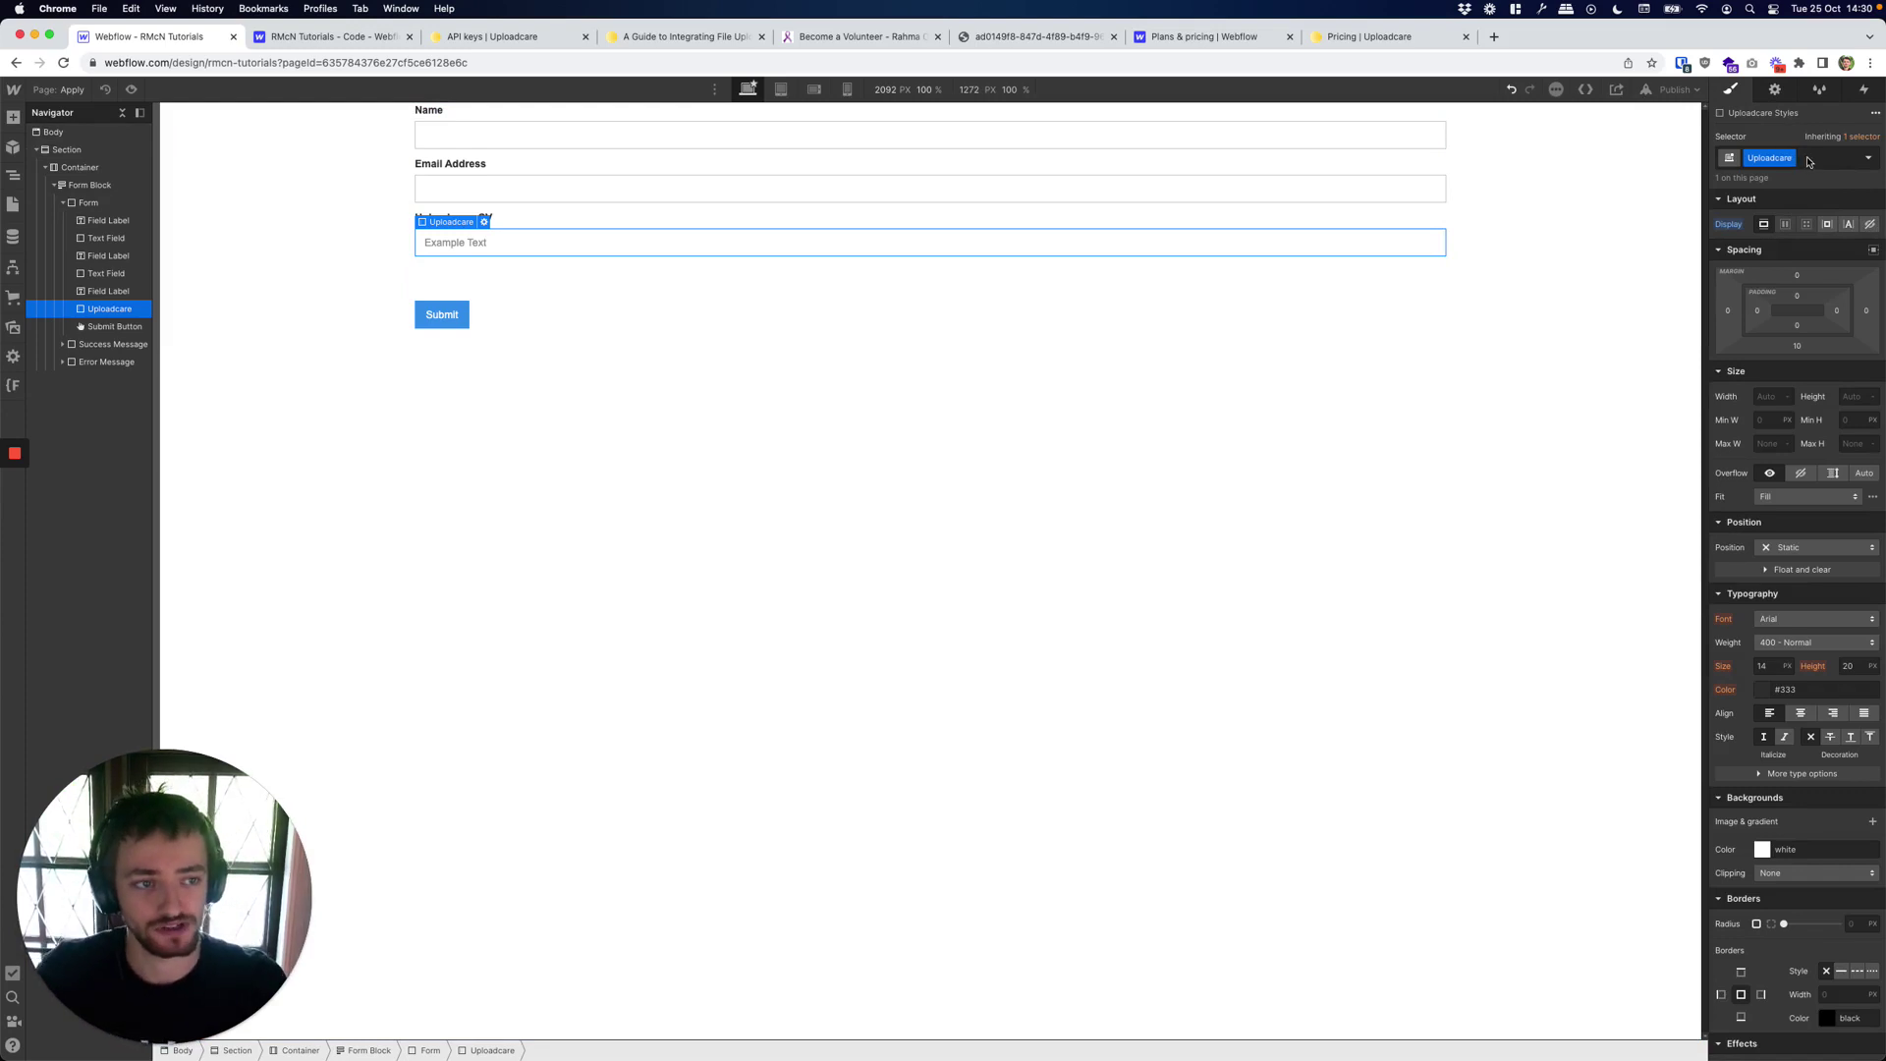
Set the Uploadcare field's Display to None, publish to the webflow.io domain, and open the live site.
left_click(1871, 228)
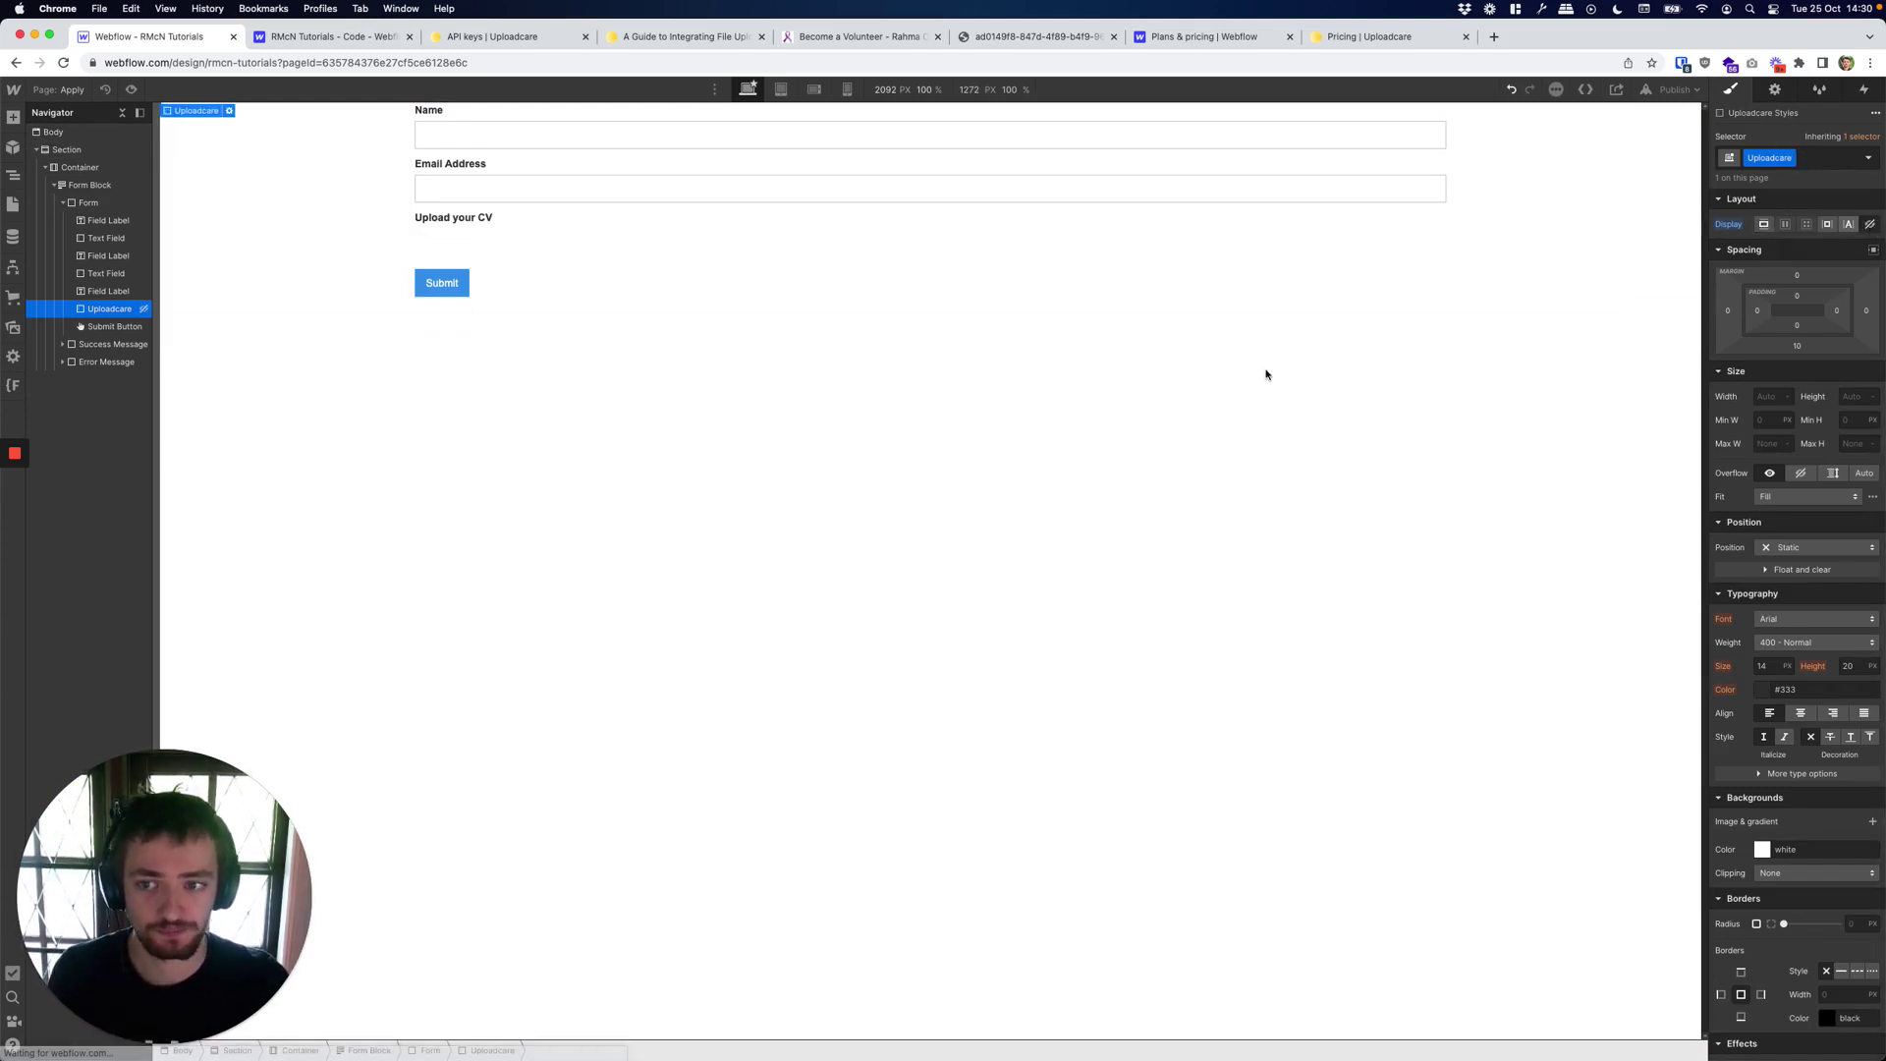
left_click(942, 469)
left_click(1673, 89)
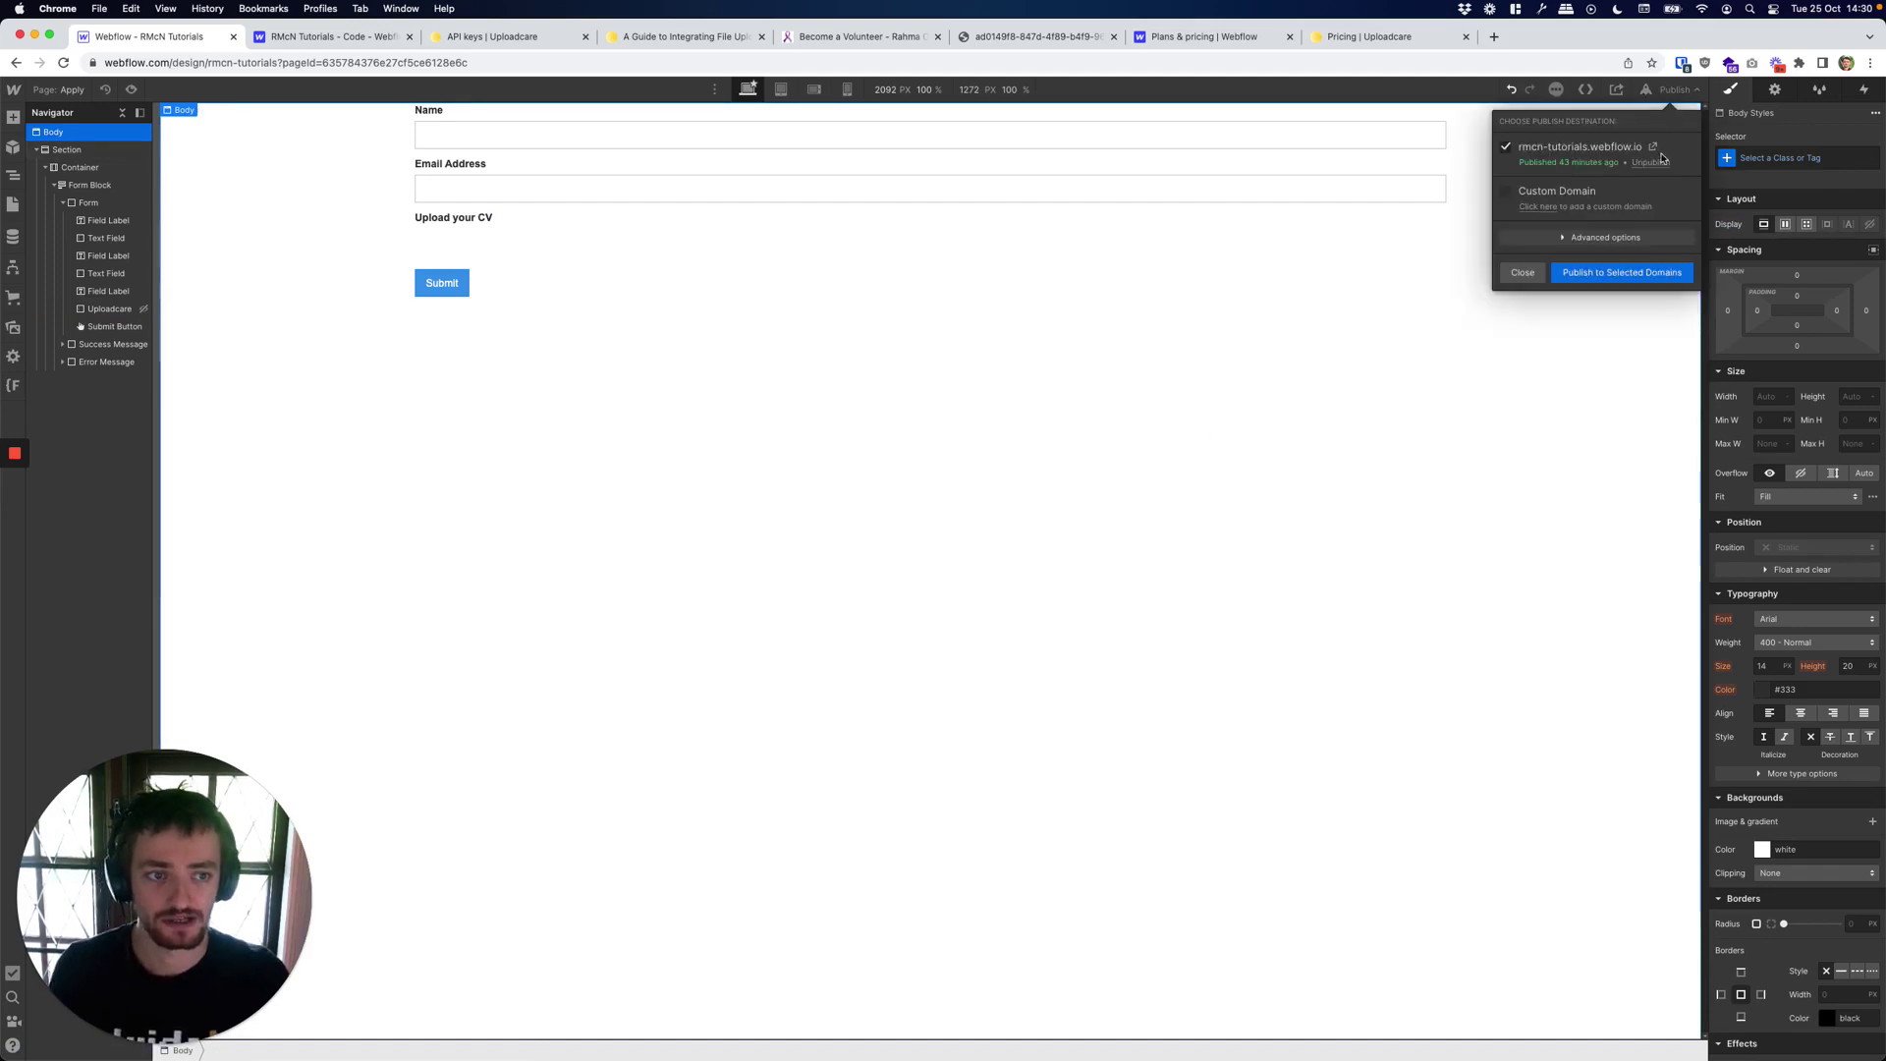
left_click(1619, 279)
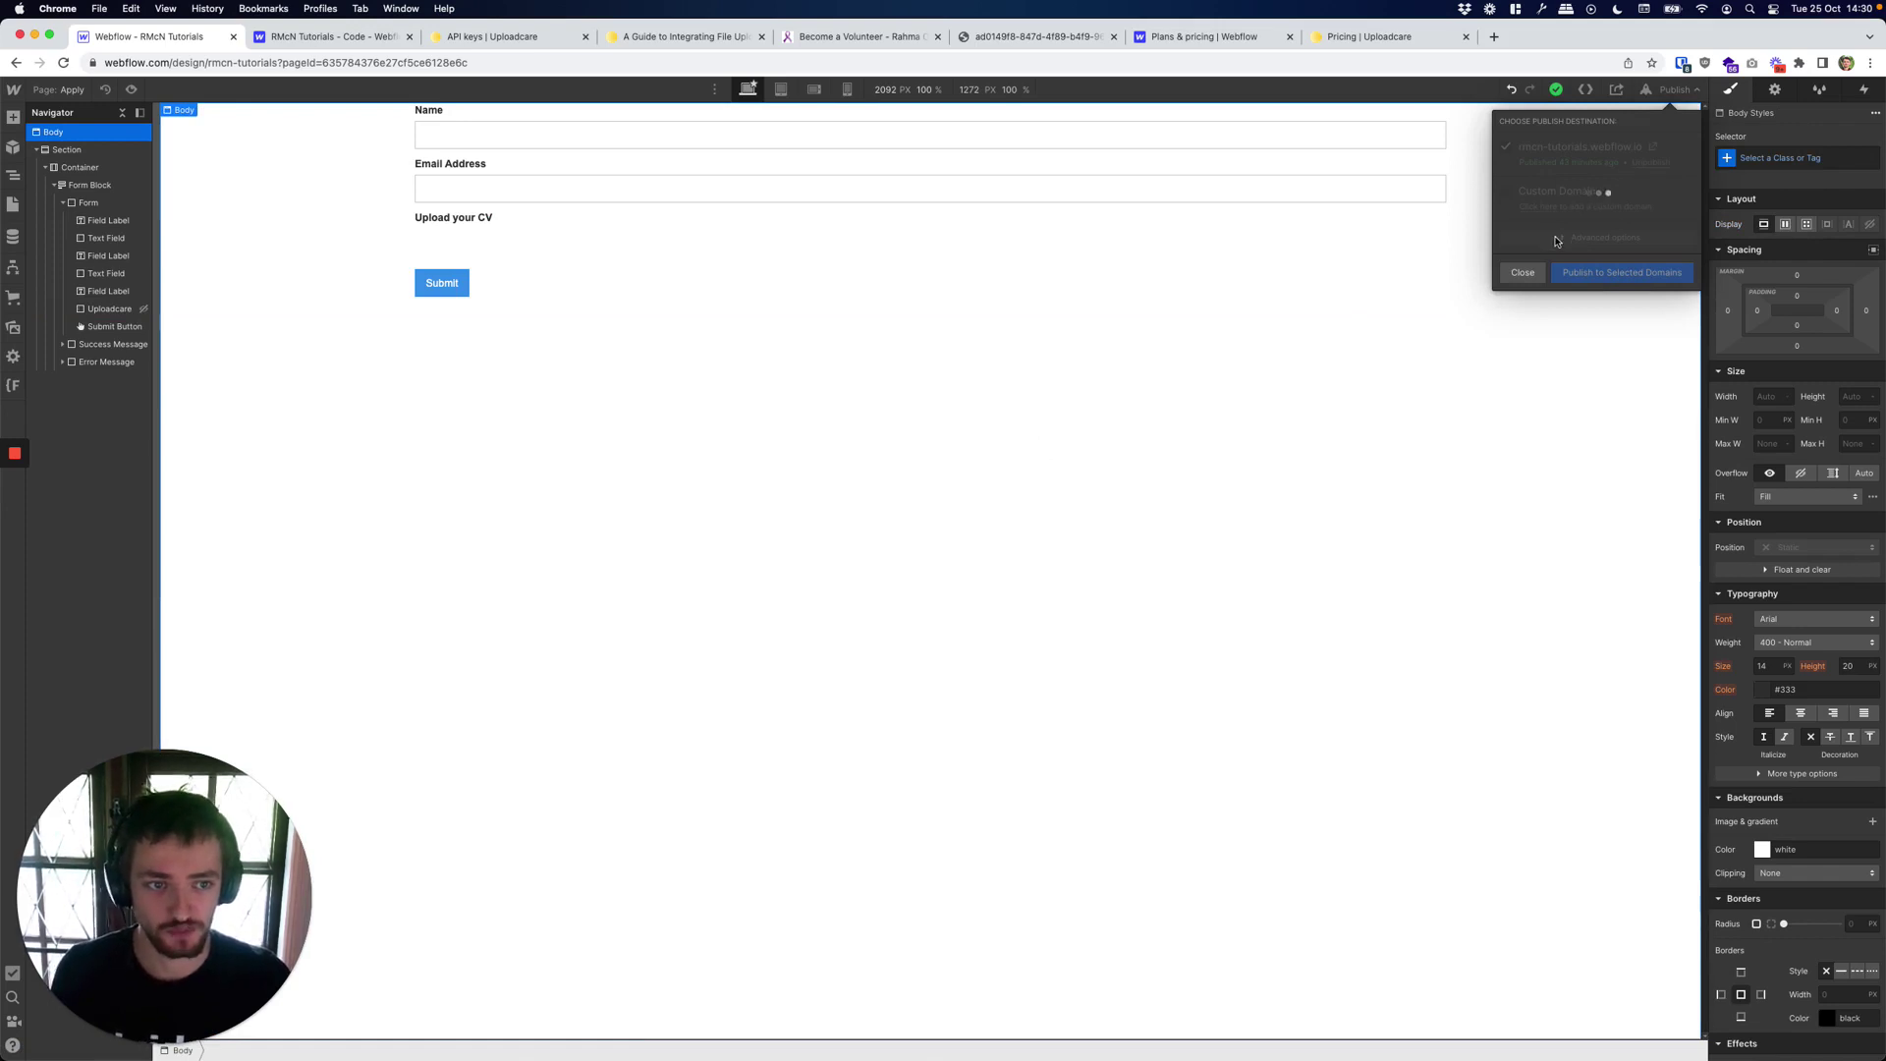
left_click(1652, 148)
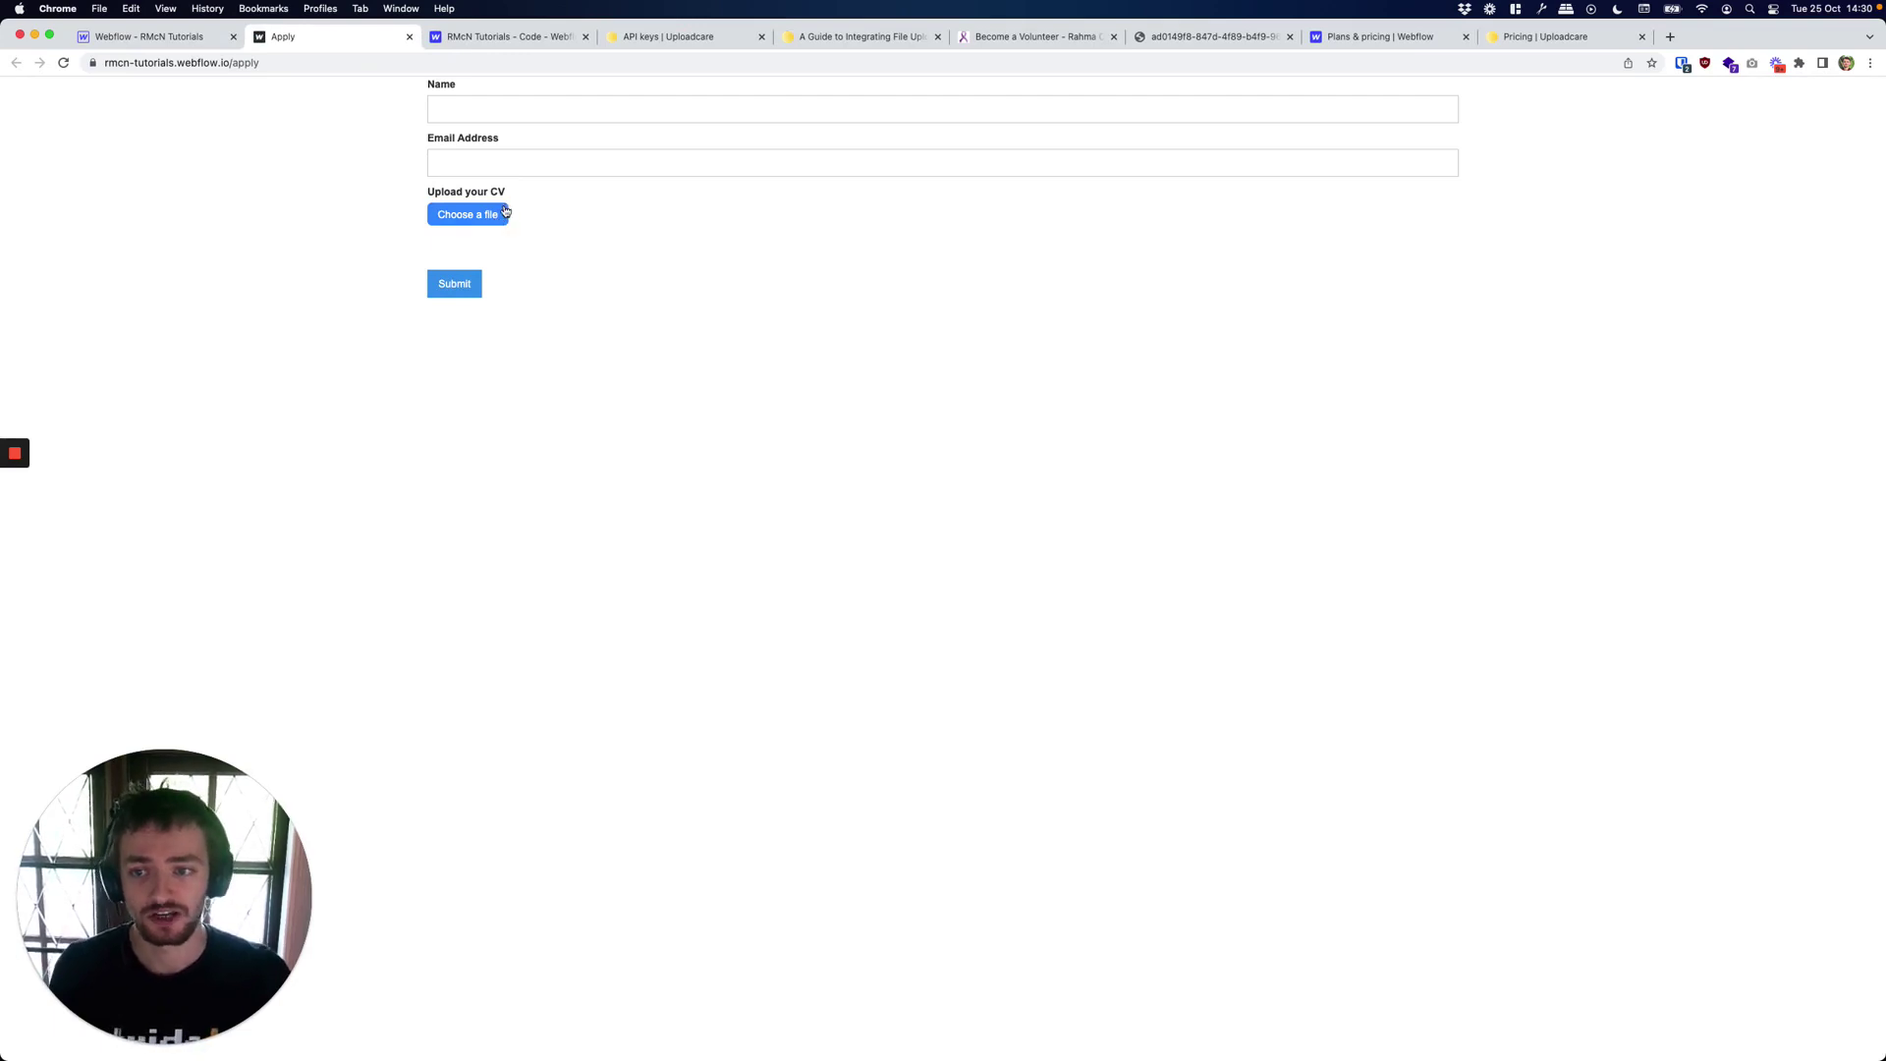
In DevTools, test a green background on the Choose a file button and select its style rule's selector.
right_click(504, 212)
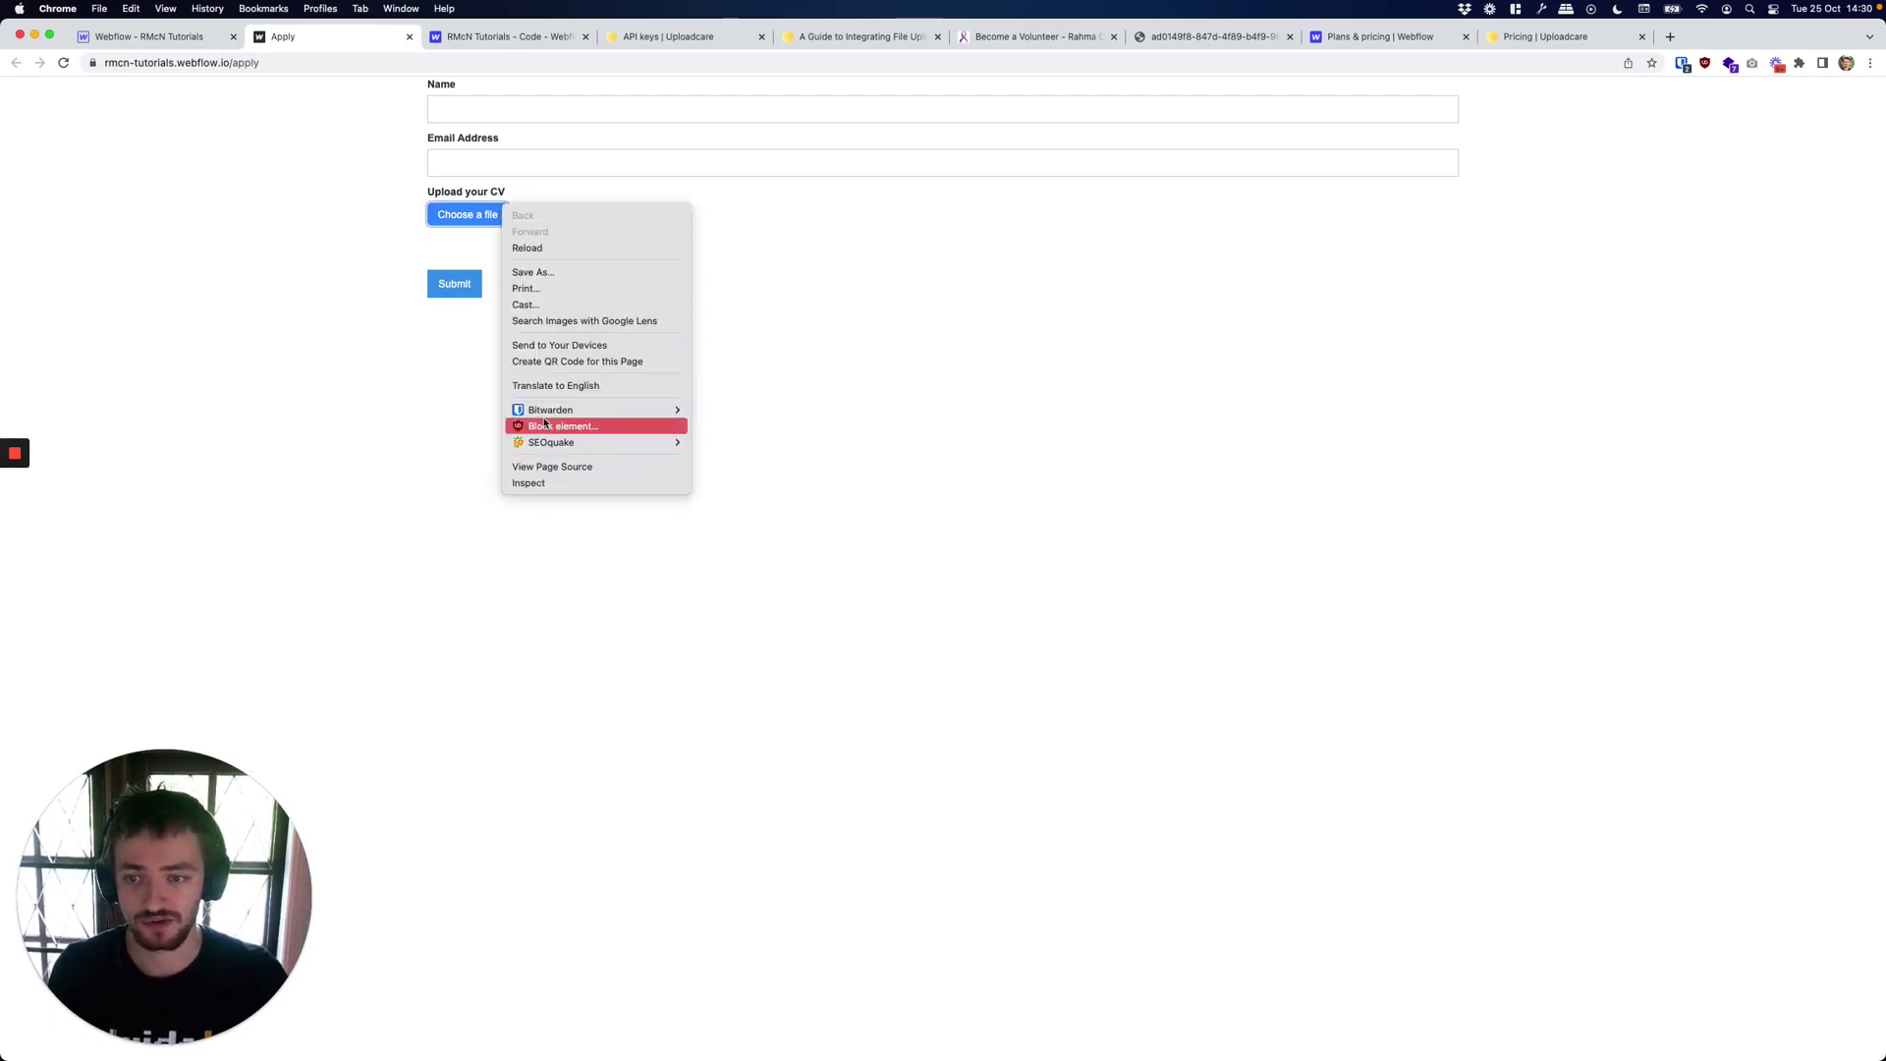
left_click(538, 483)
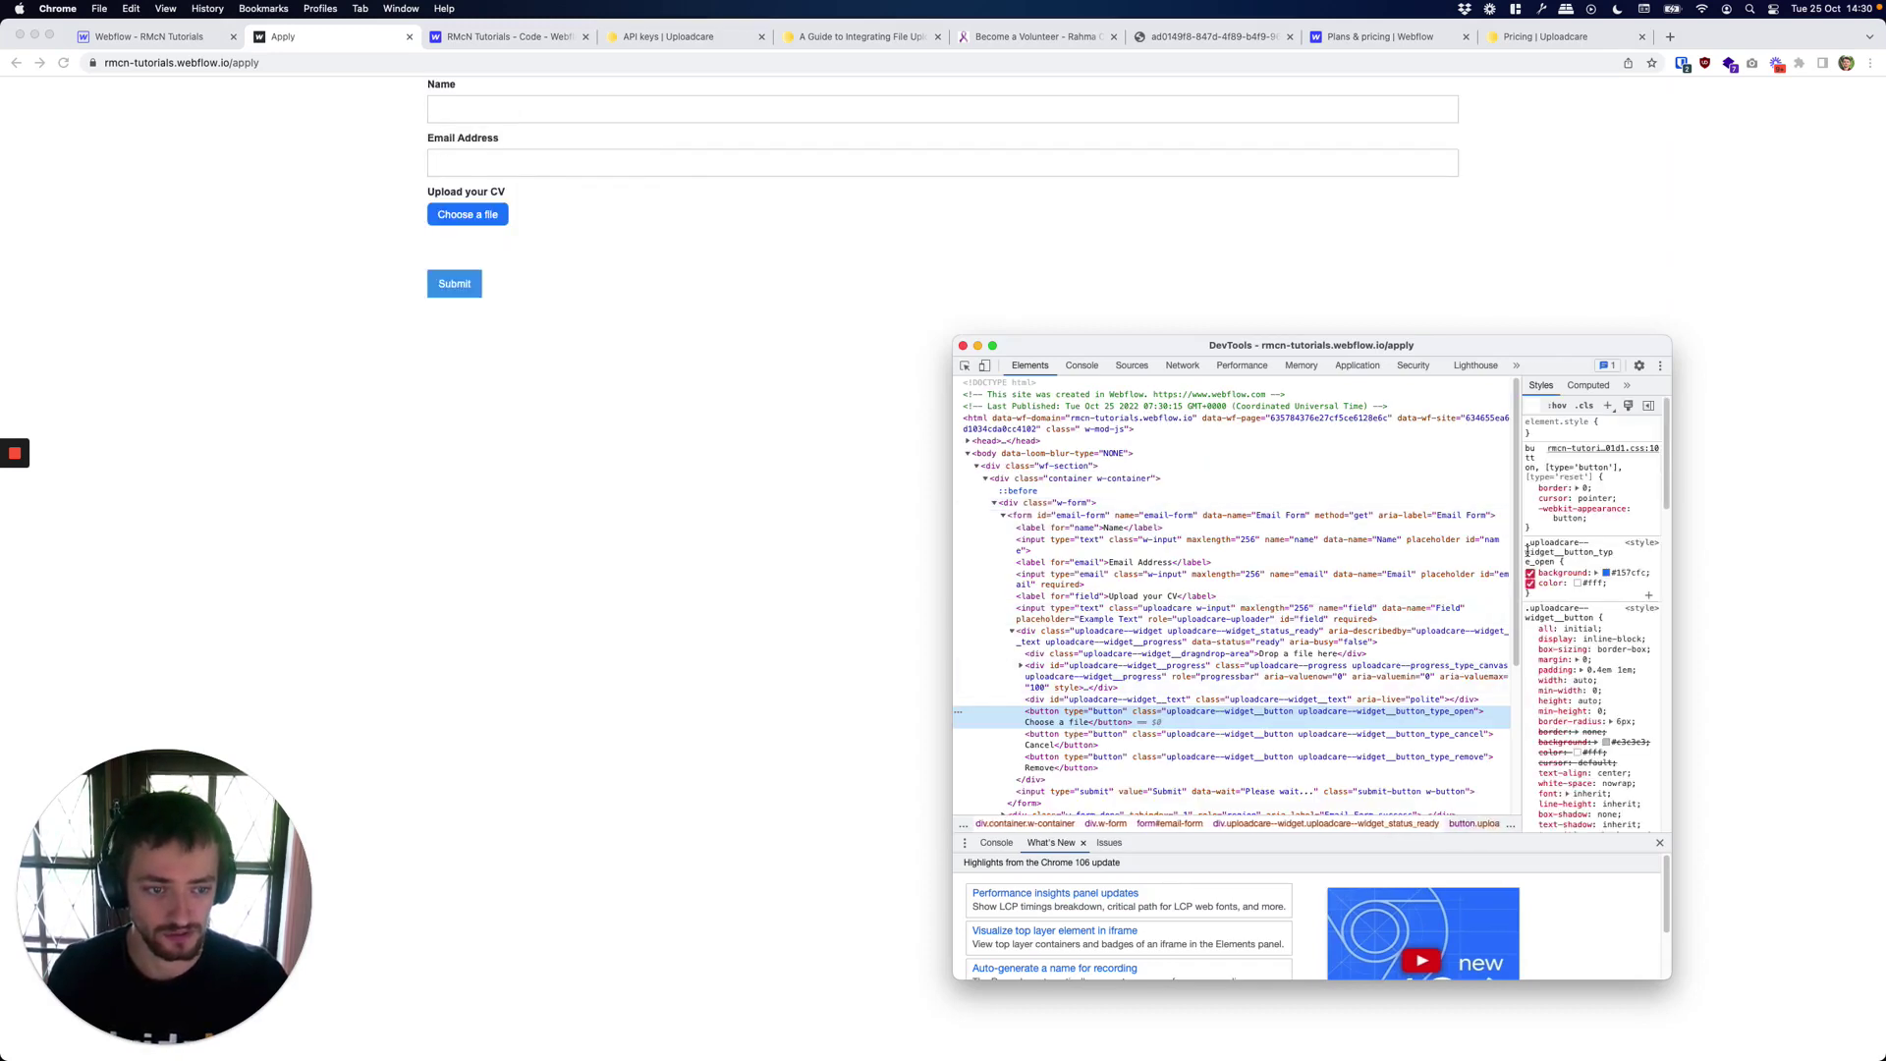
left_click(1633, 573)
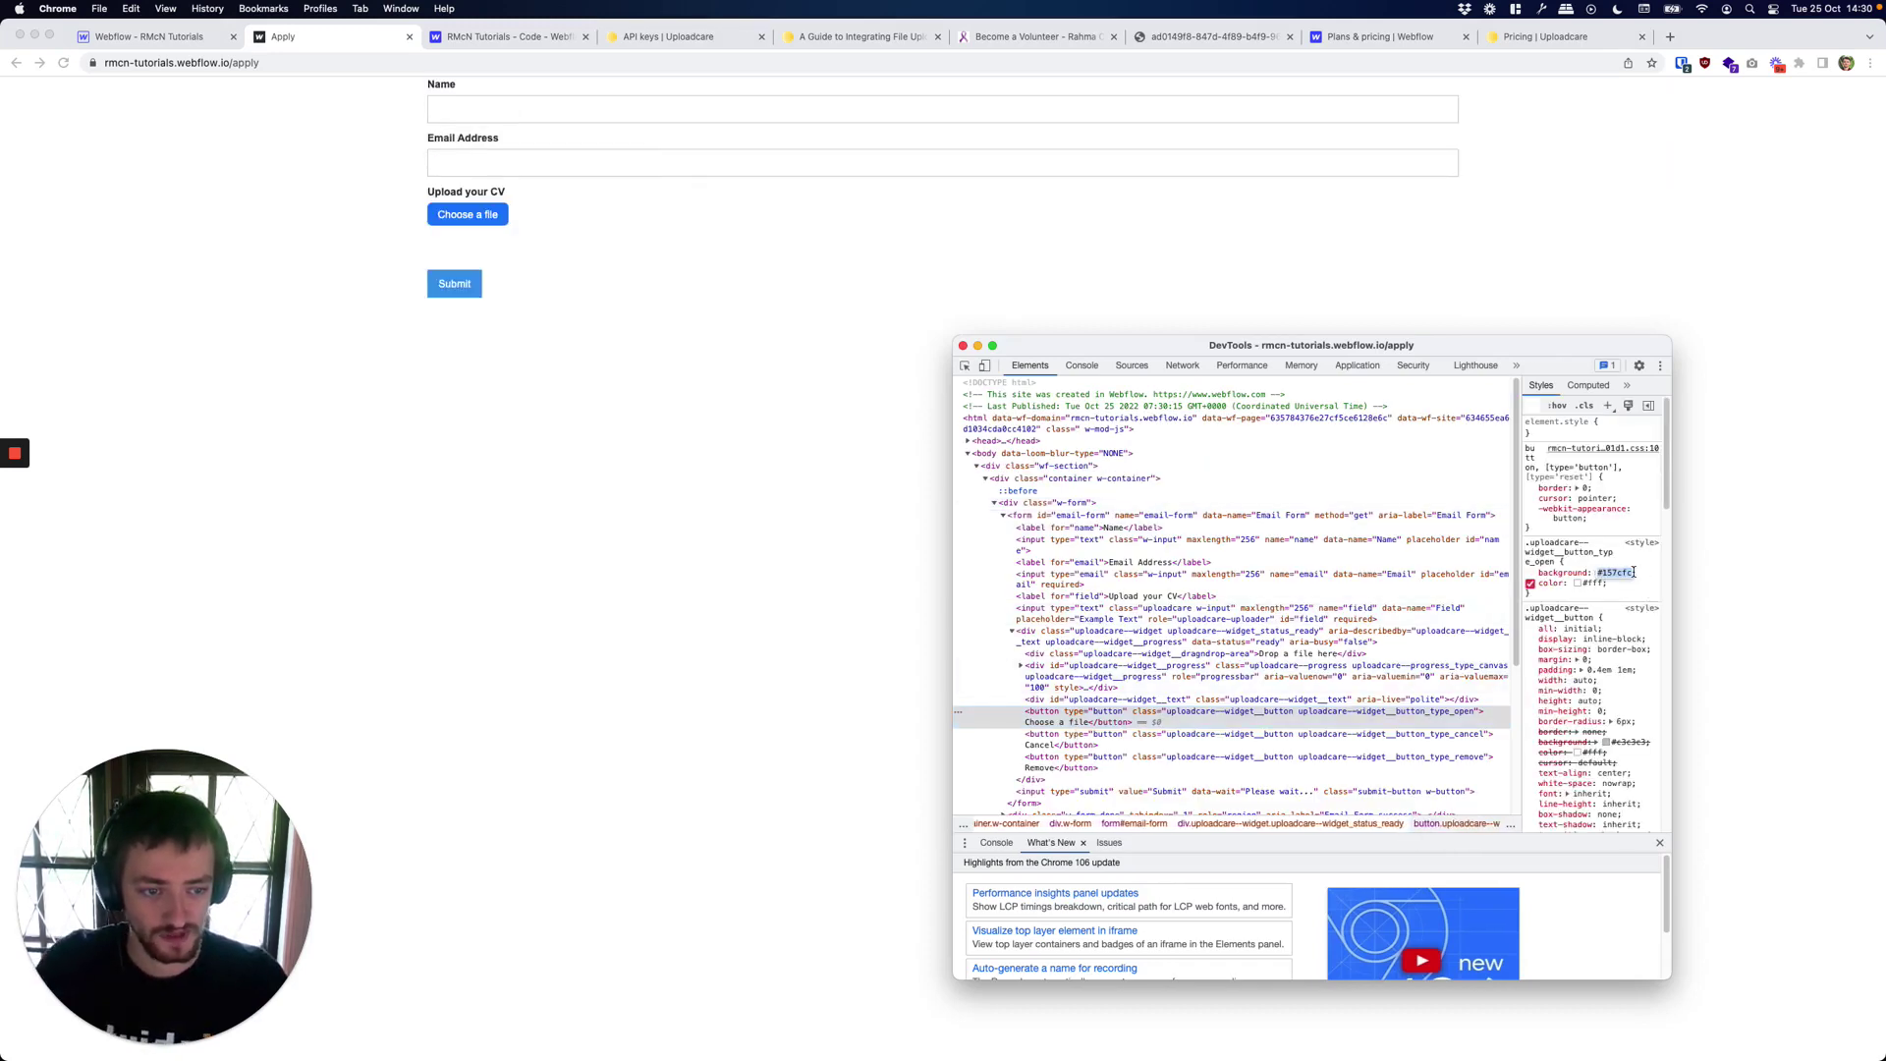
type("green")
key("Tab")
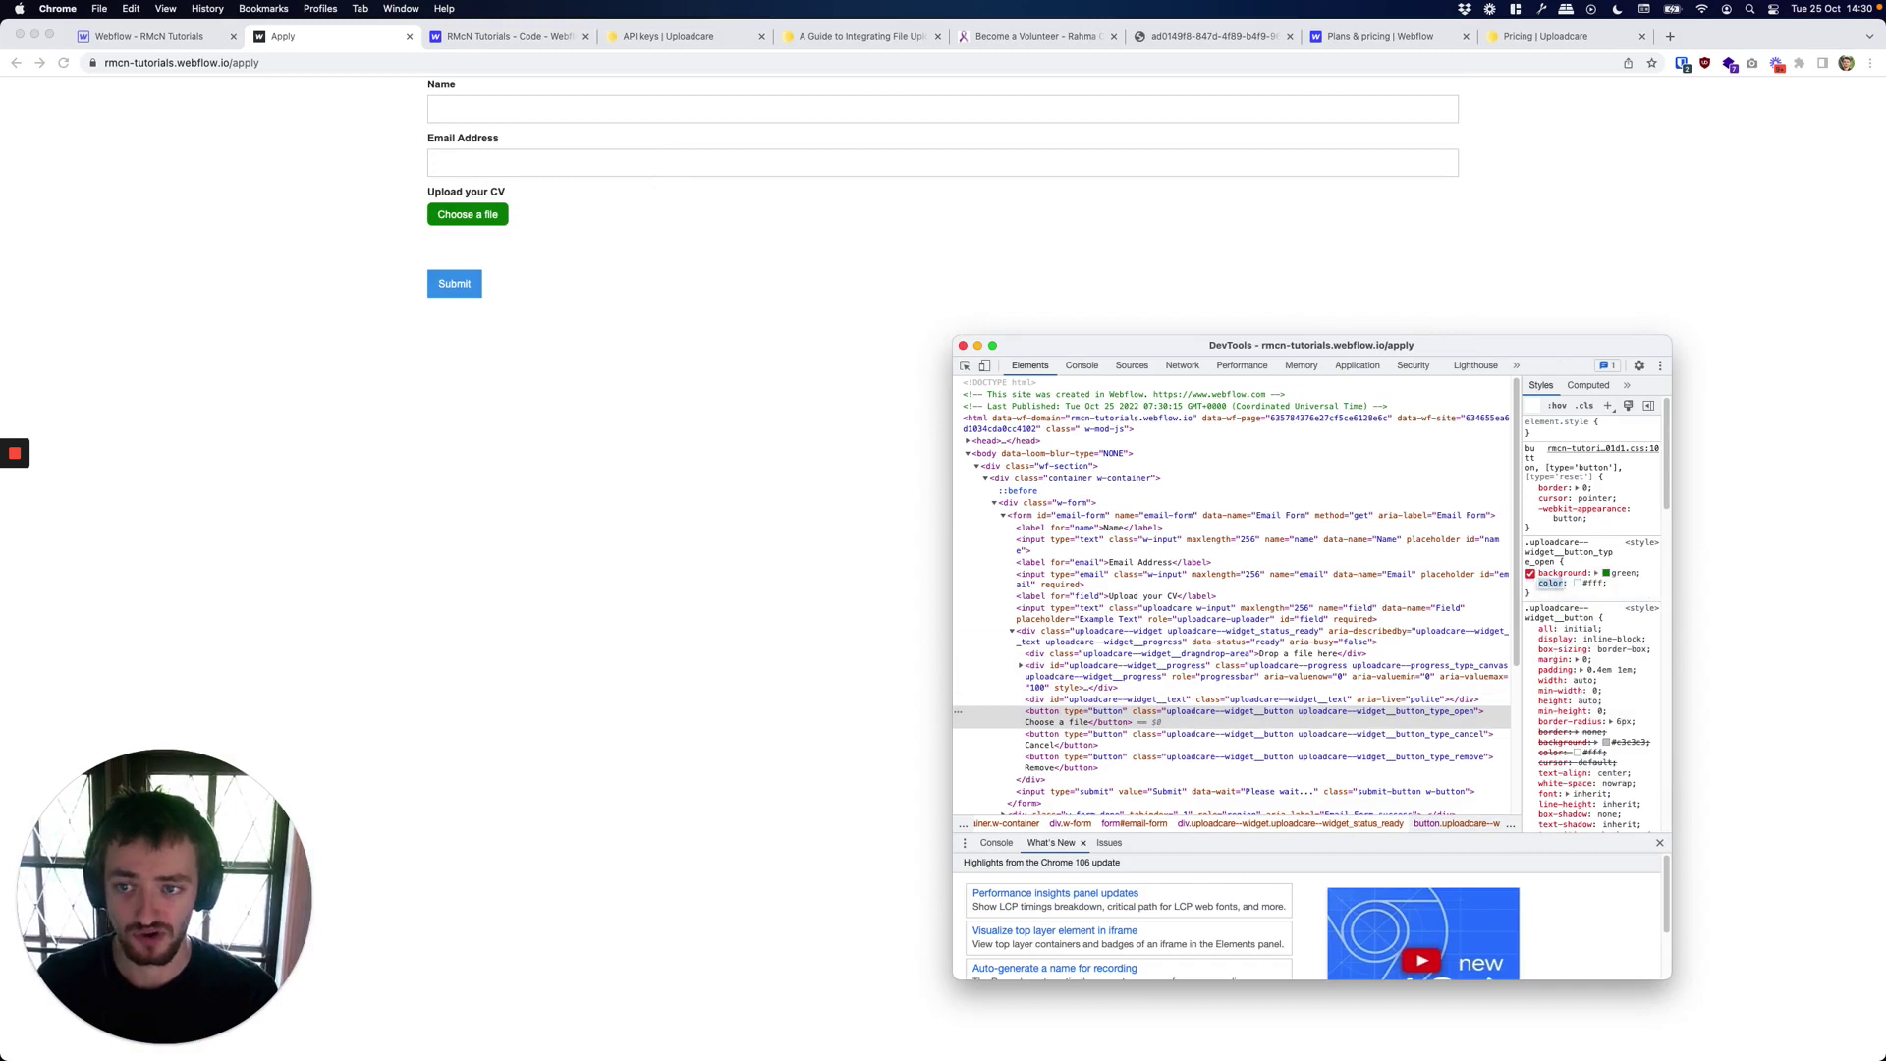
key("Escape")
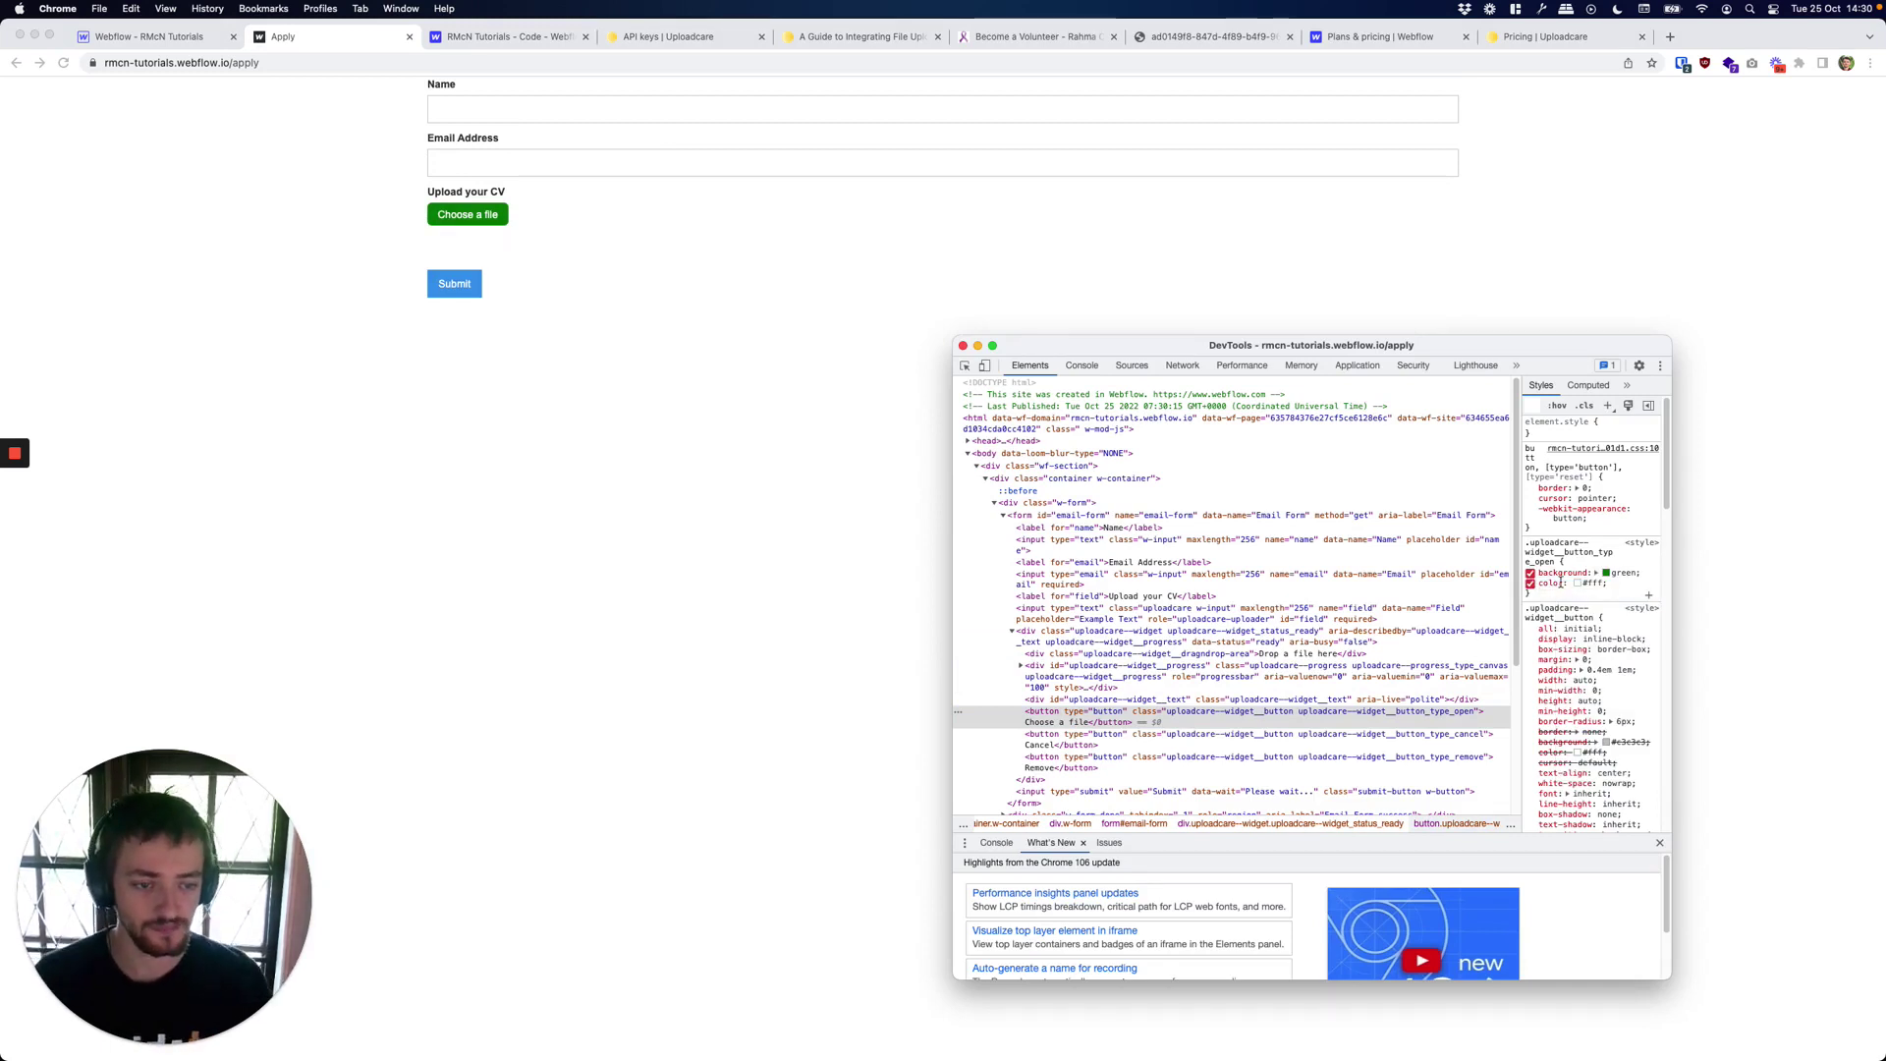
left_click_drag(1611, 584, 1525, 550)
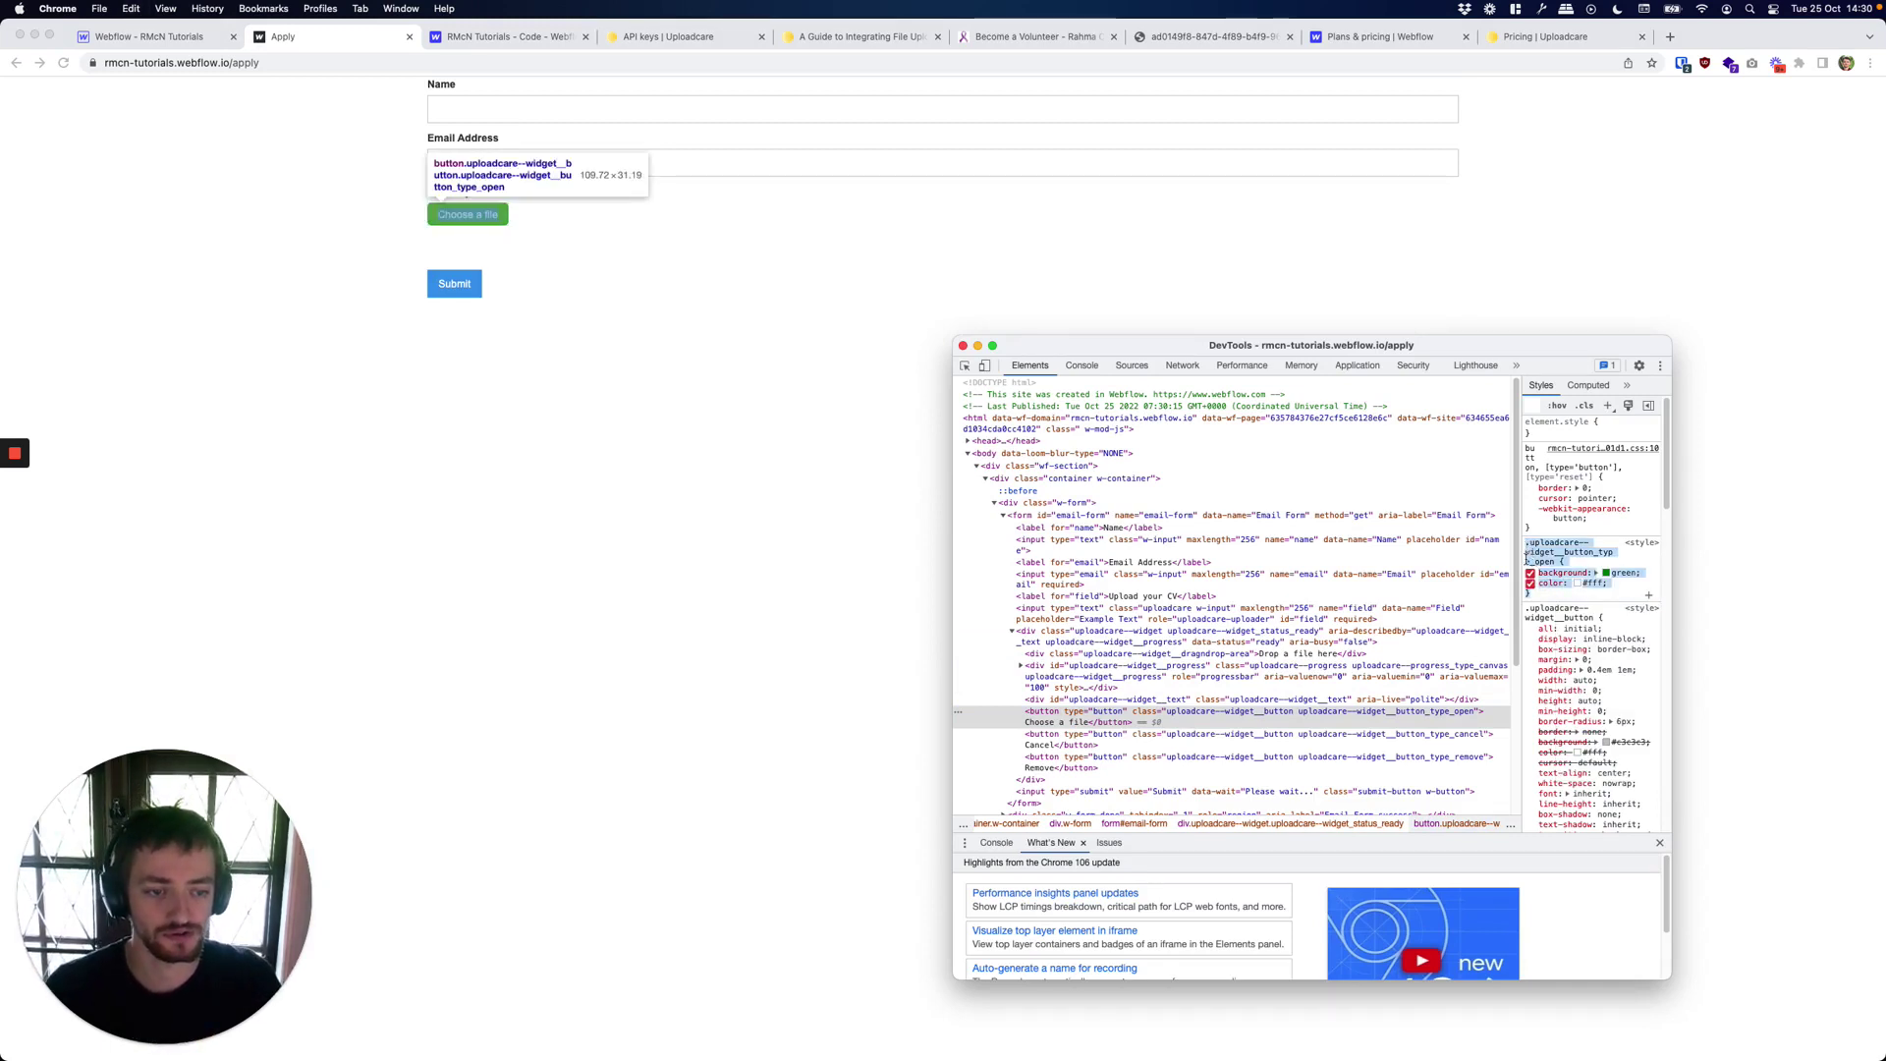
left_click(137, 39)
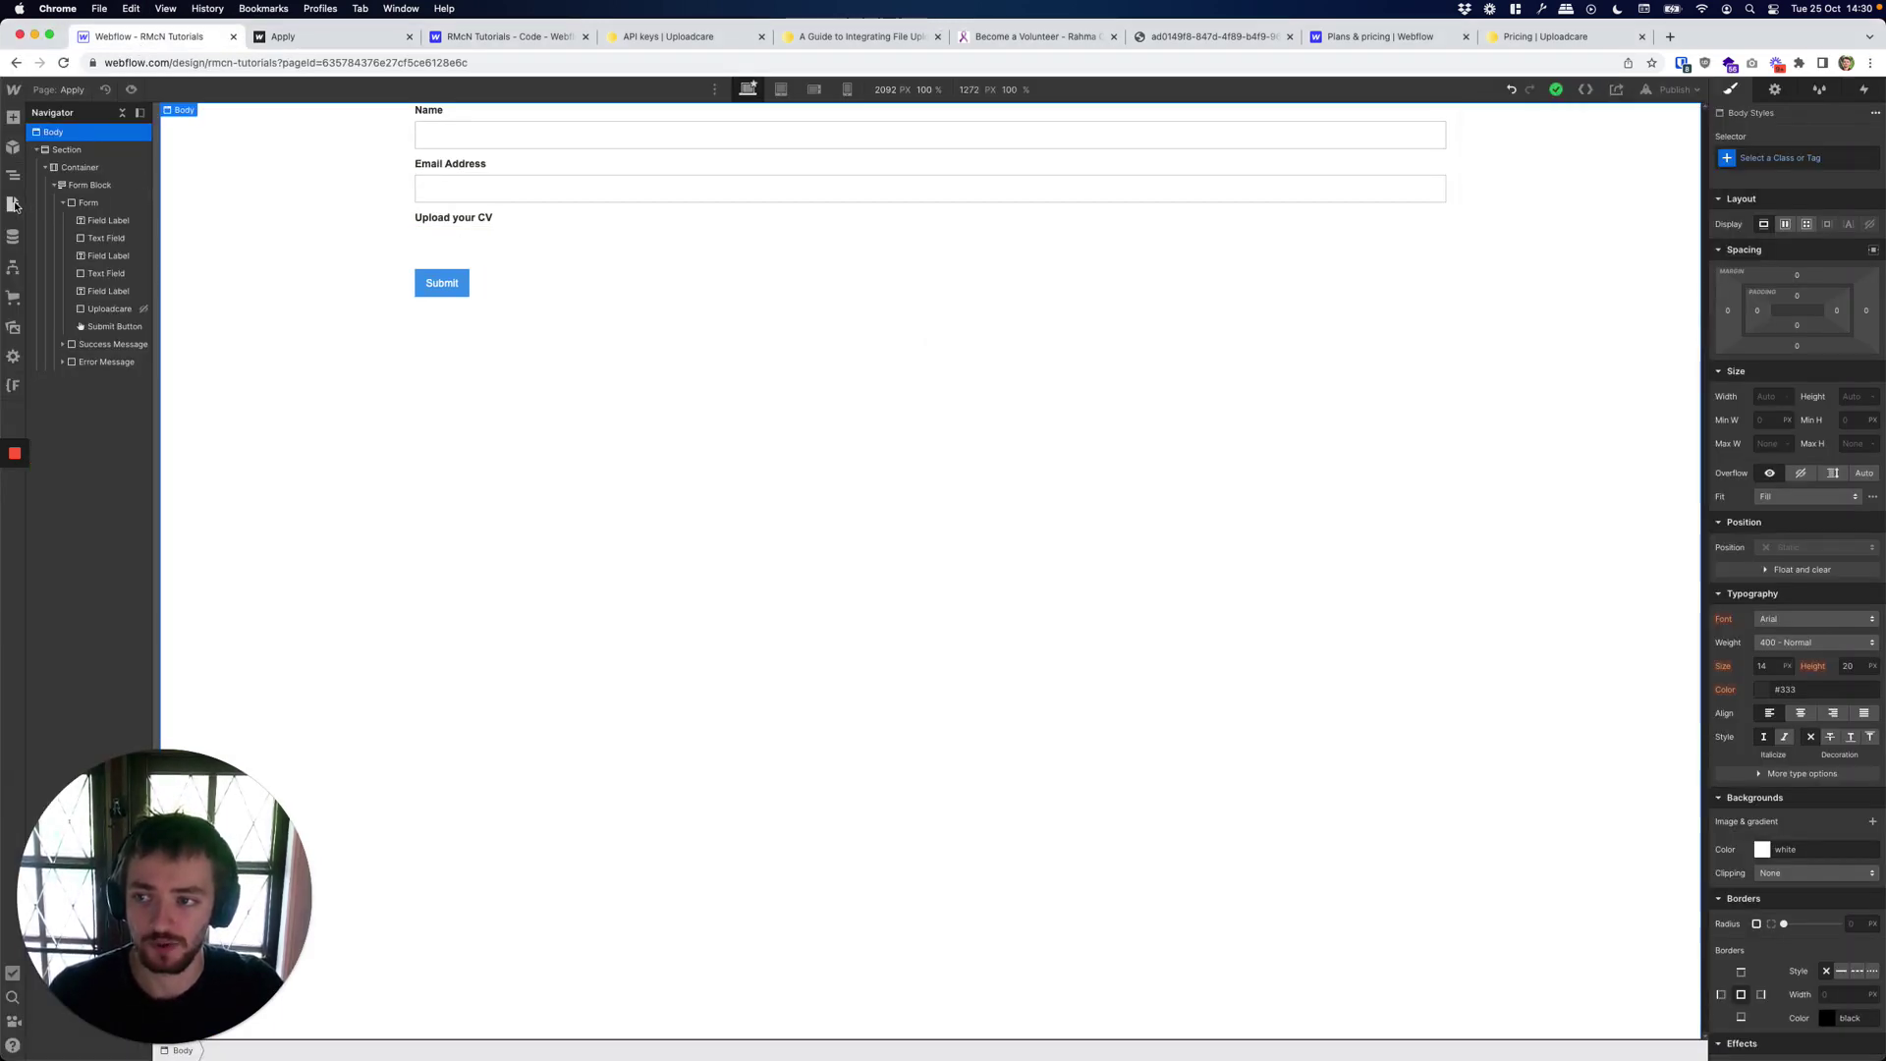
Add a <style> block to the Apply page's head code making the upload button green with white text, and save.
left_click(13, 204)
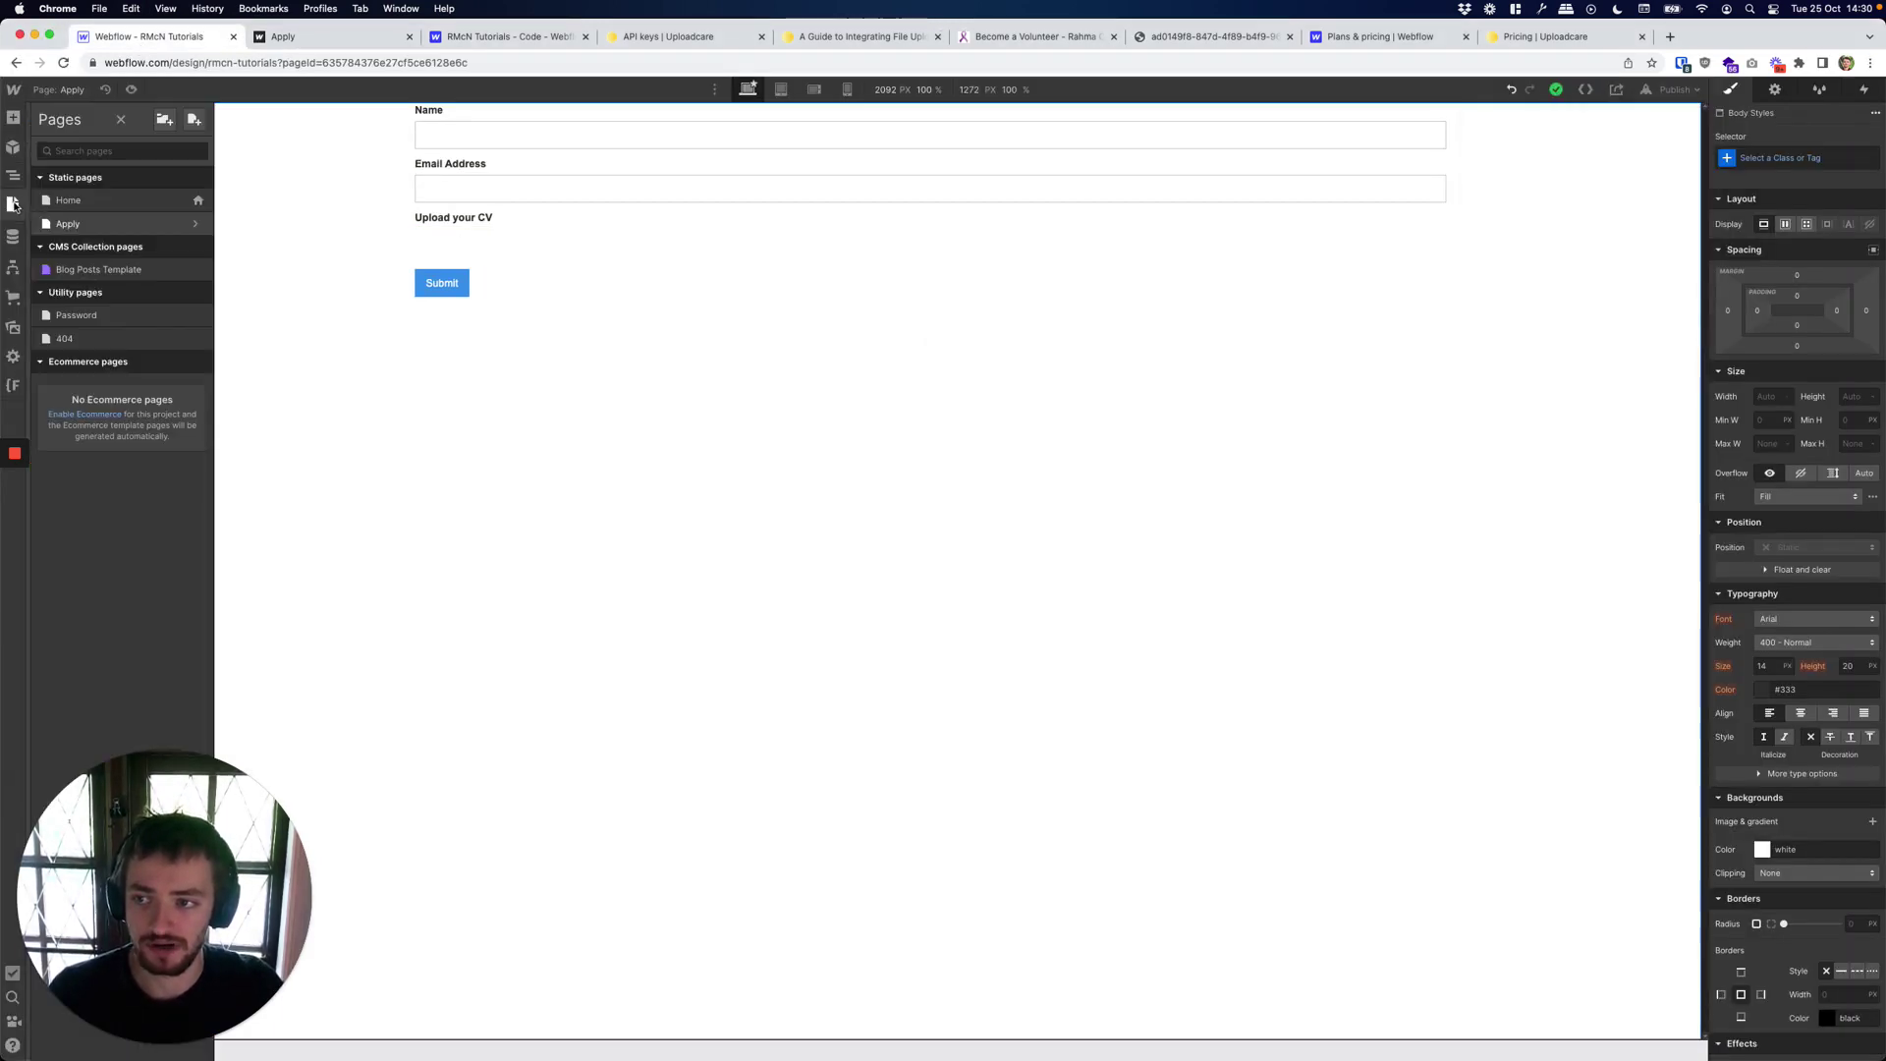
left_click(196, 225)
scroll(430, 498, "down", 15)
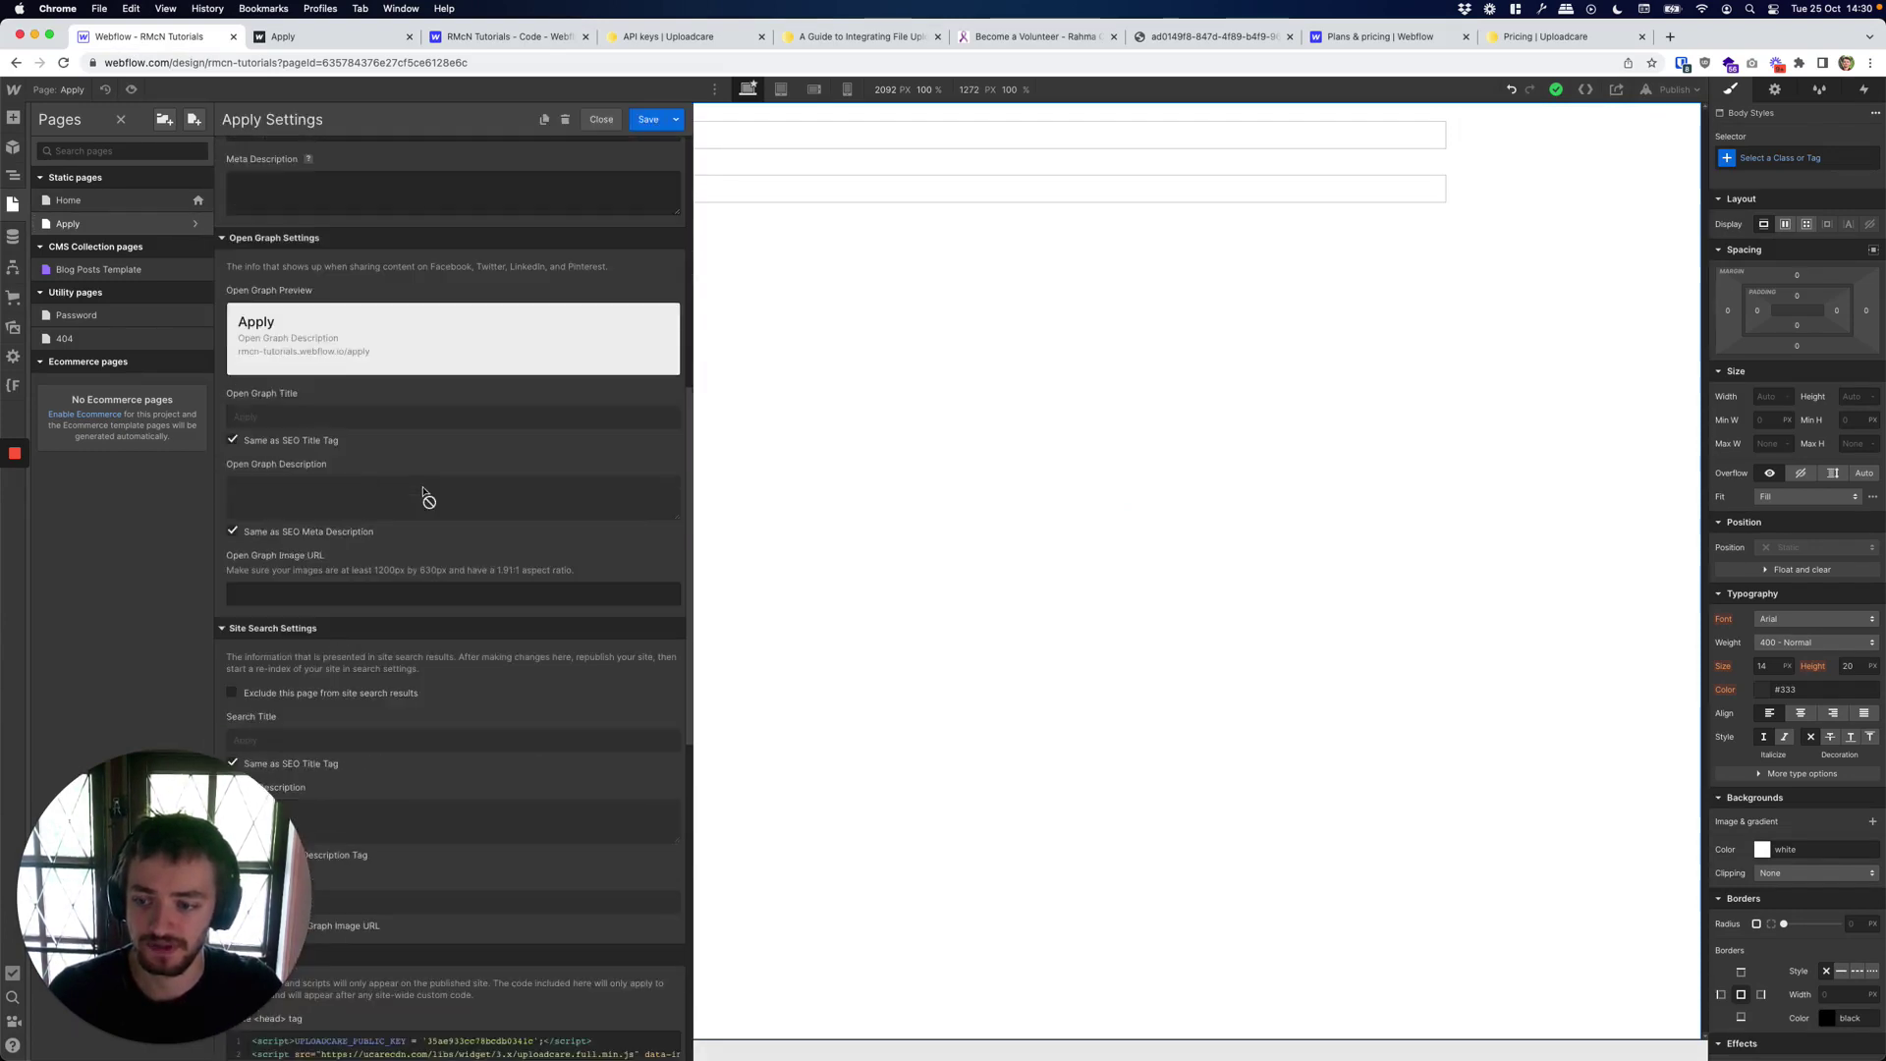
left_click(430, 499)
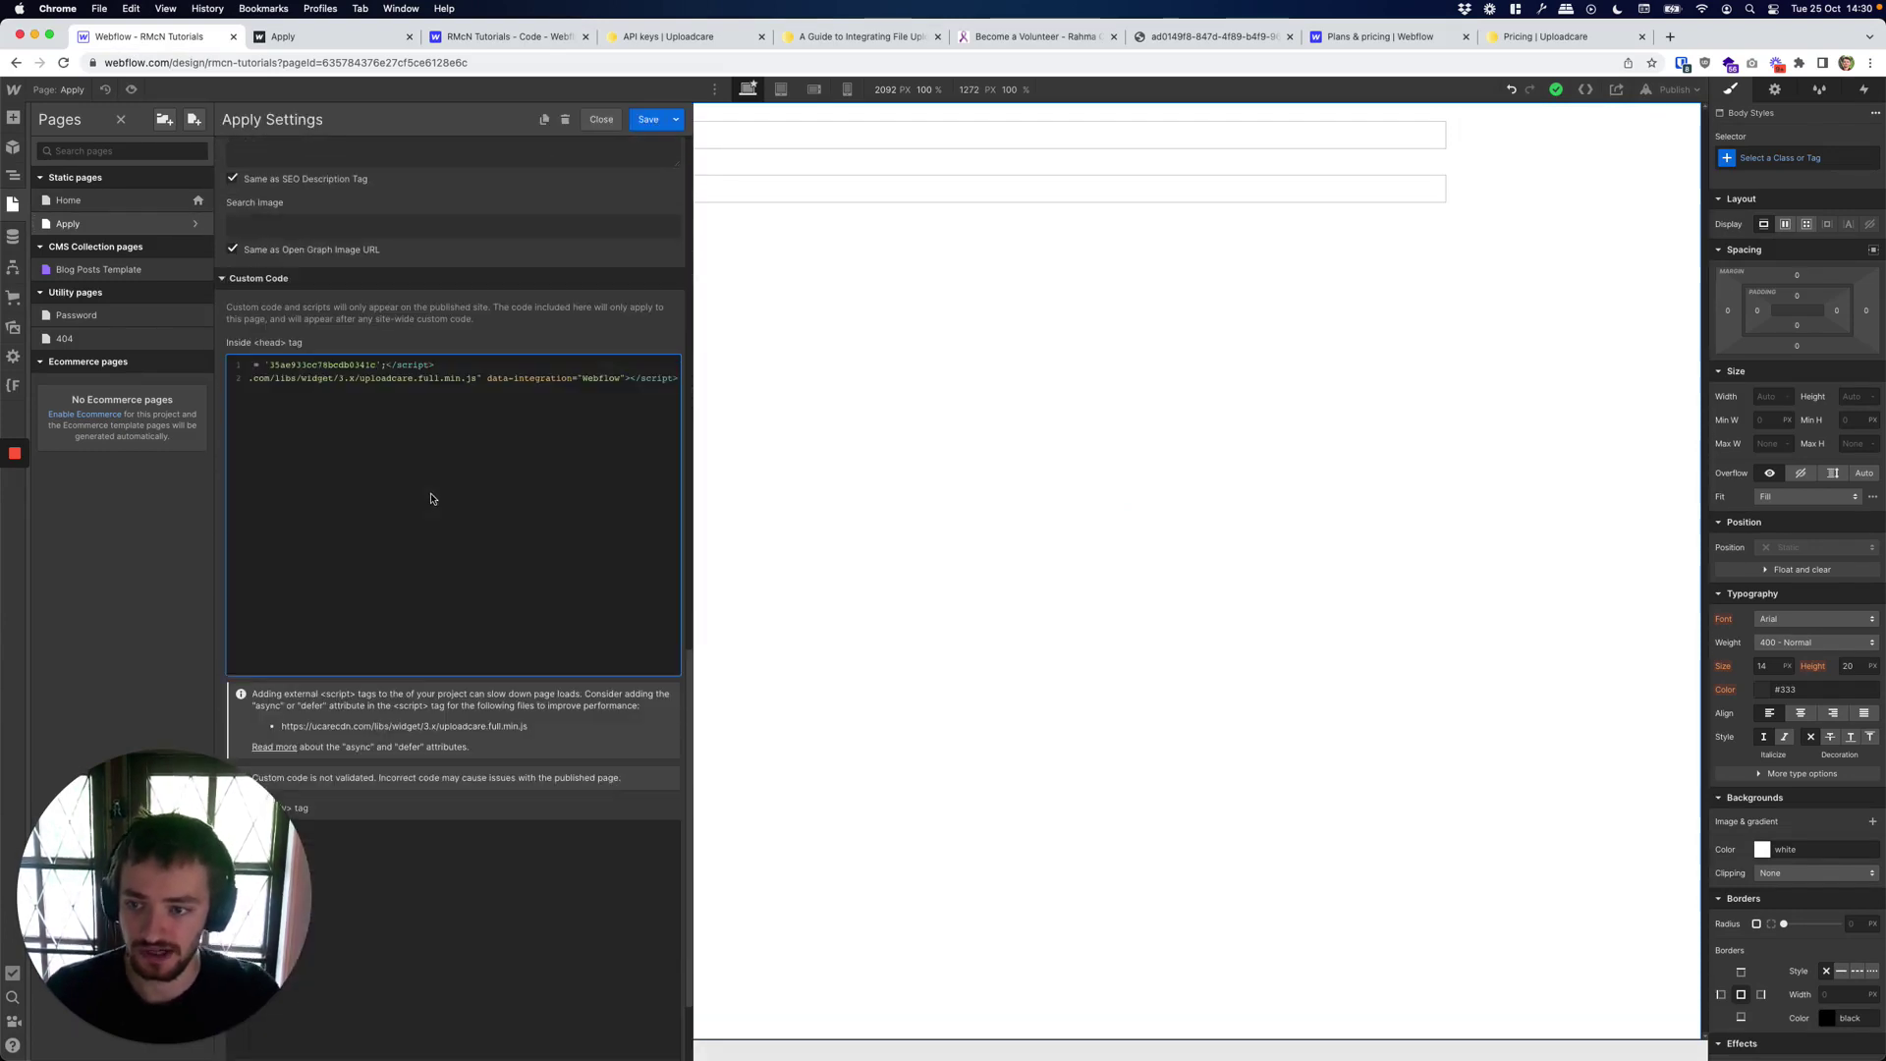
key("Return")
key("Return")
type("<s")
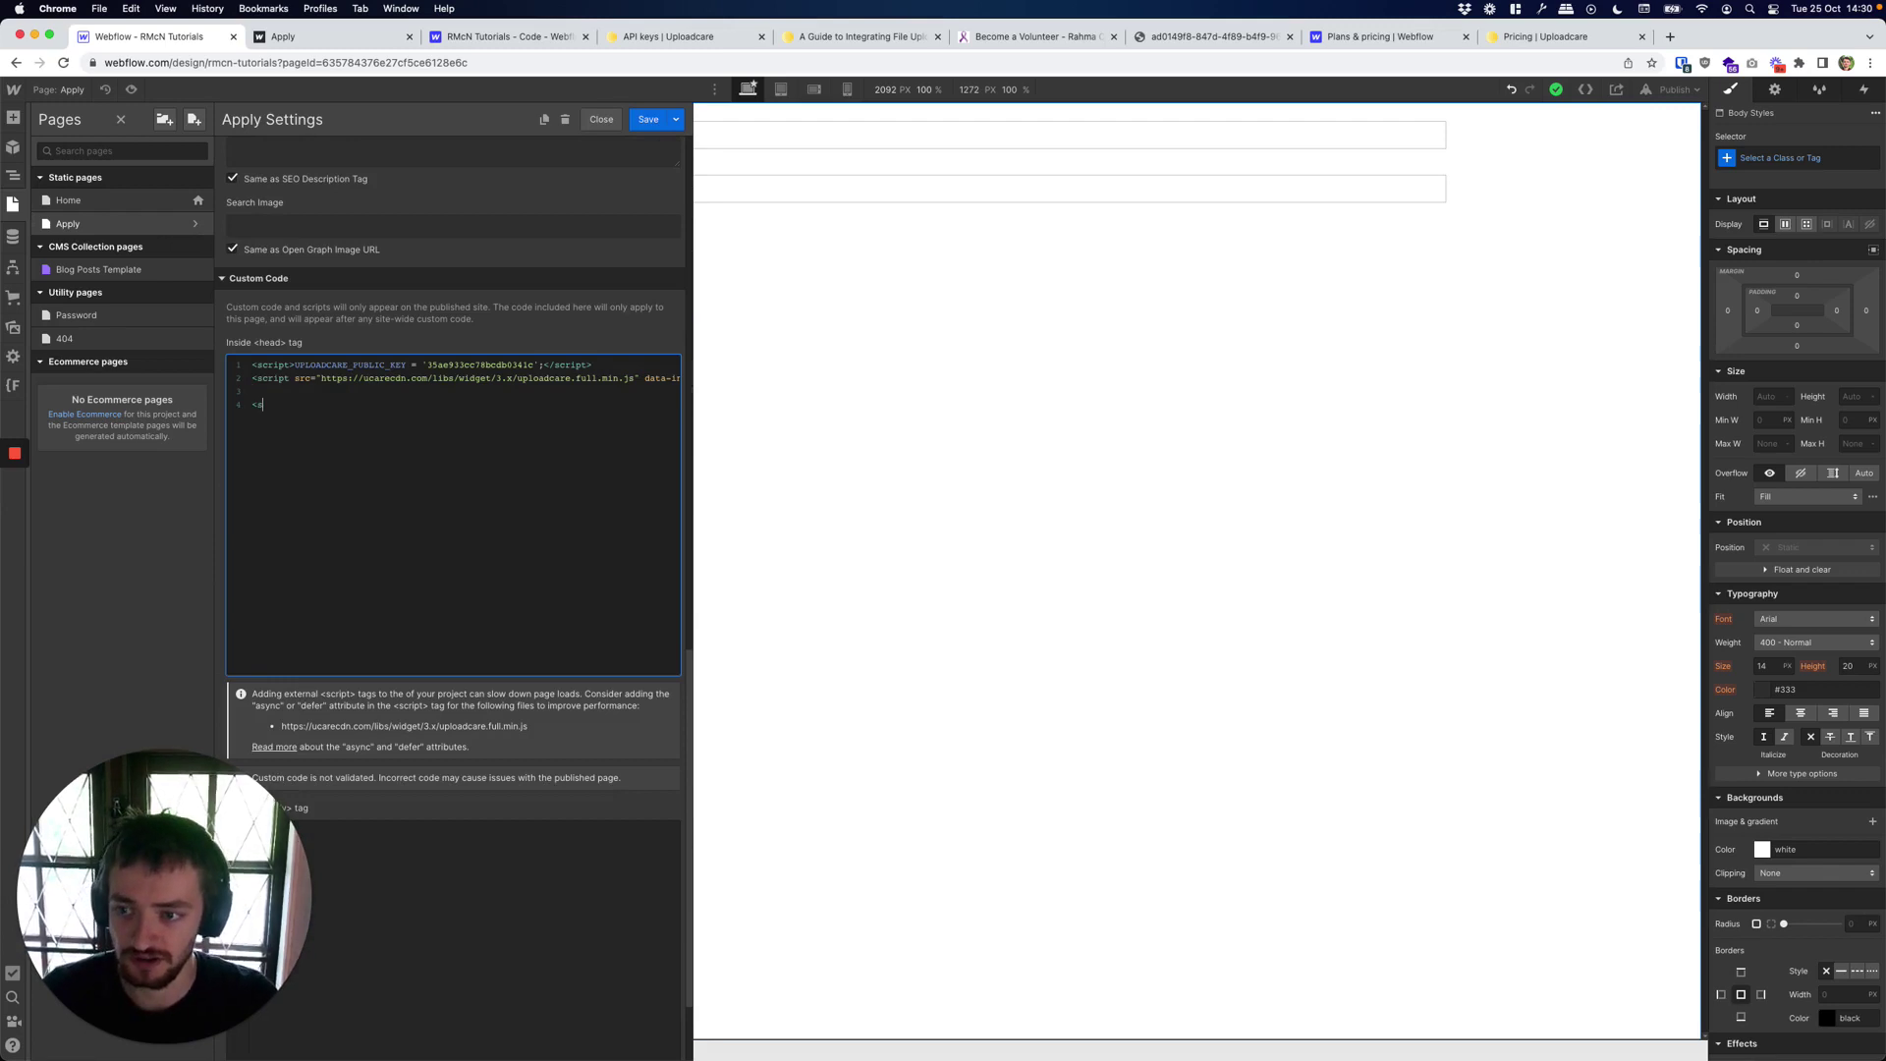
type("tyle>")
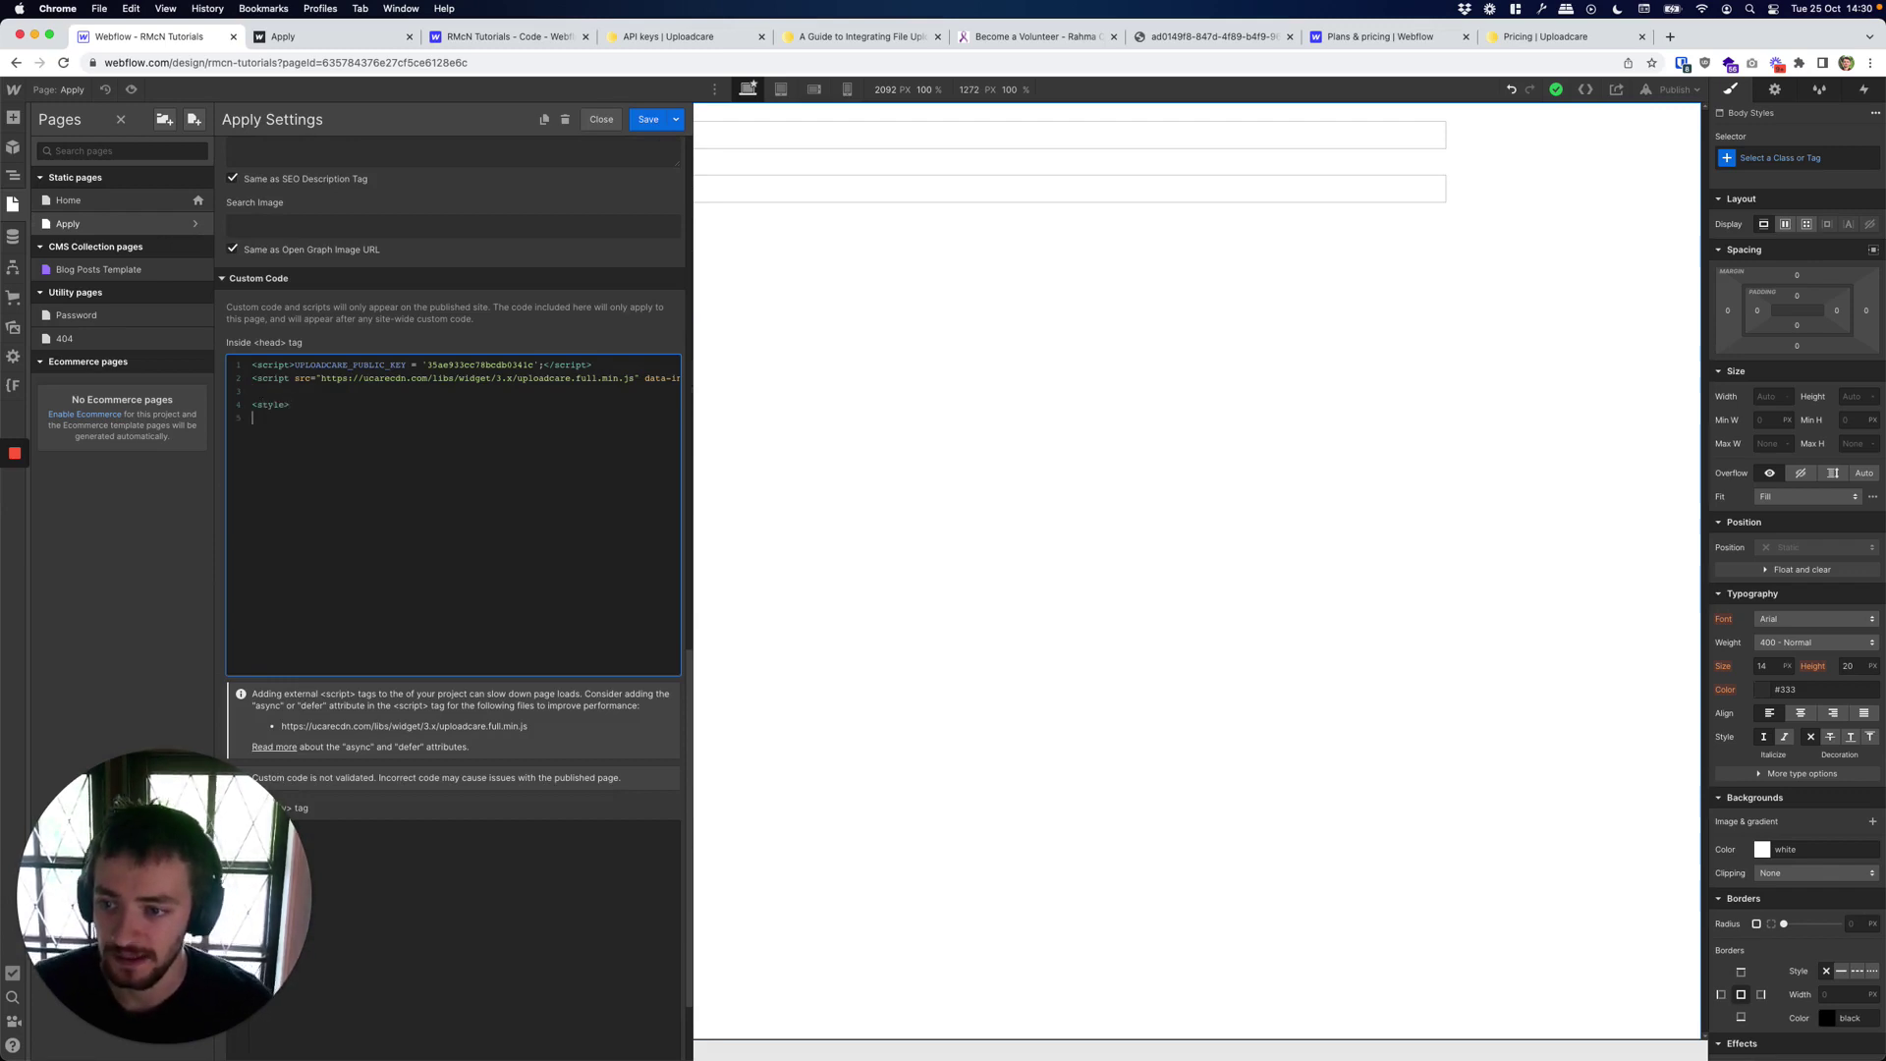
type(".uploadcare--widget__button_type_open {     background: green;     color: #fff; }")
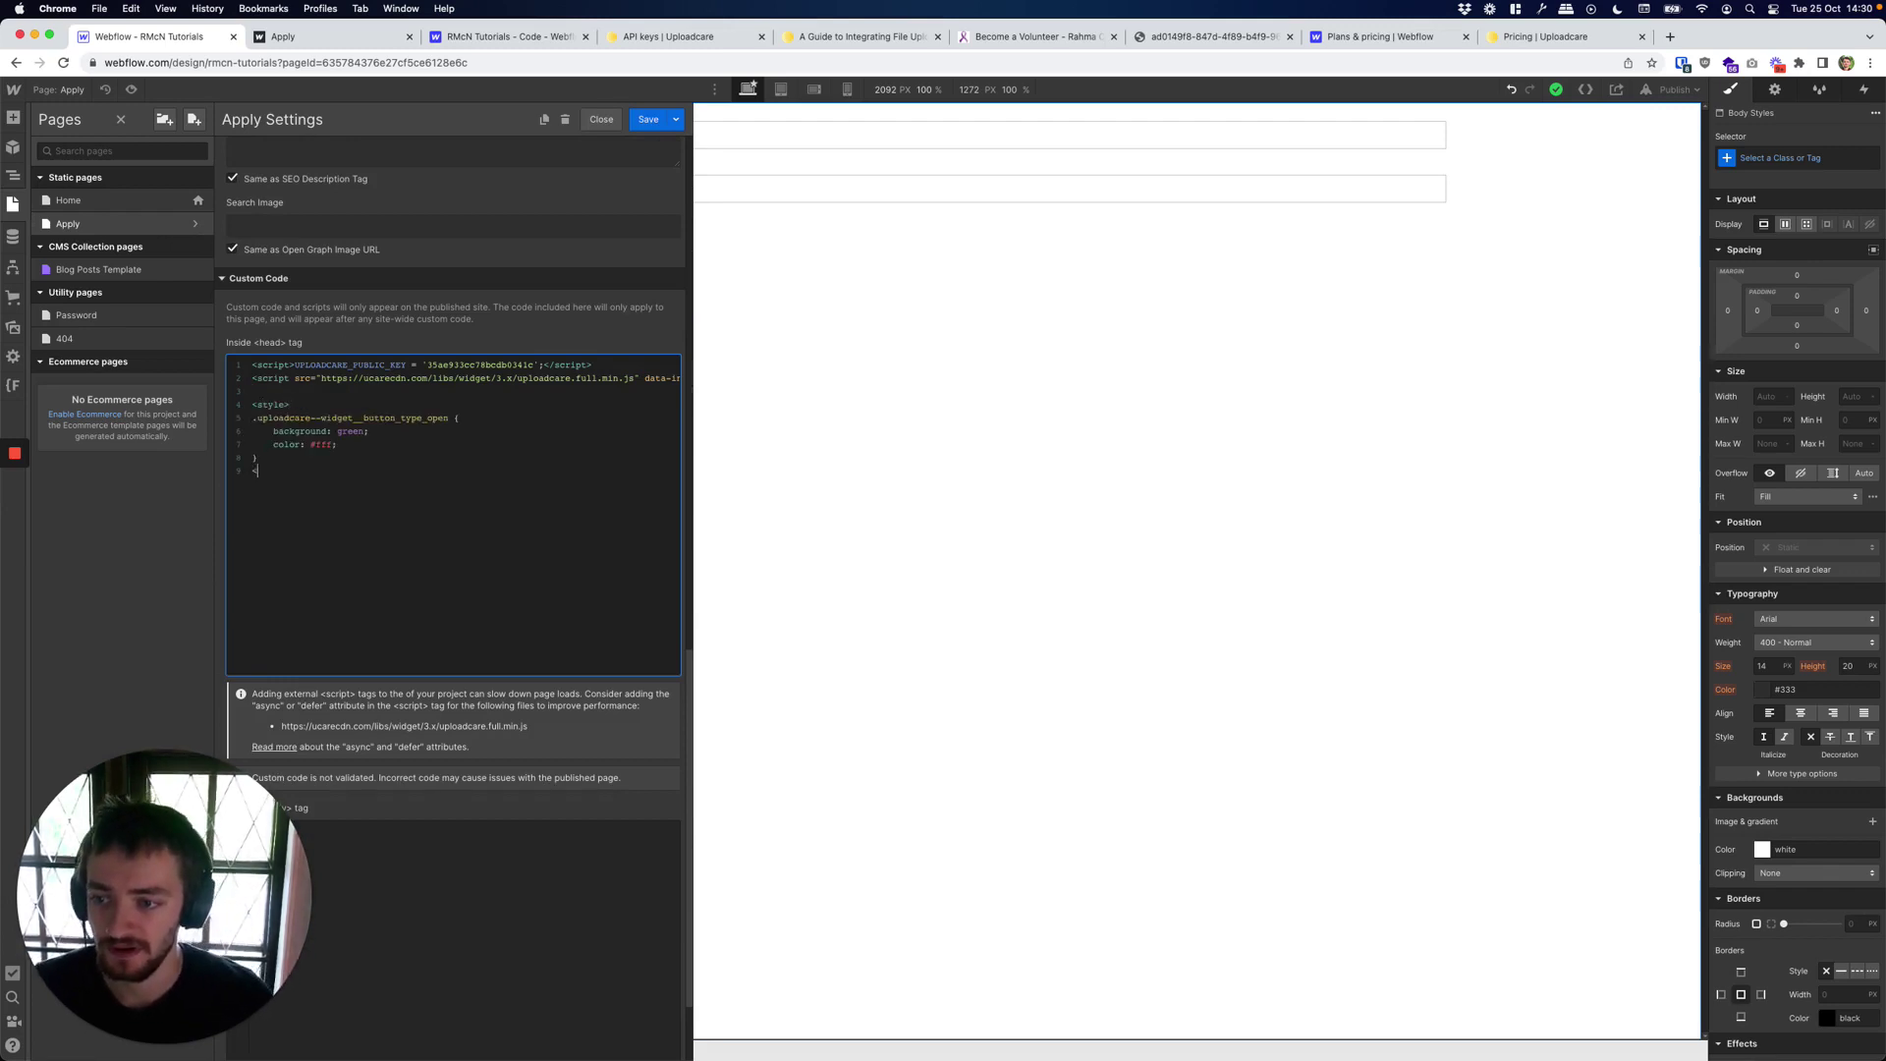
type("/style")
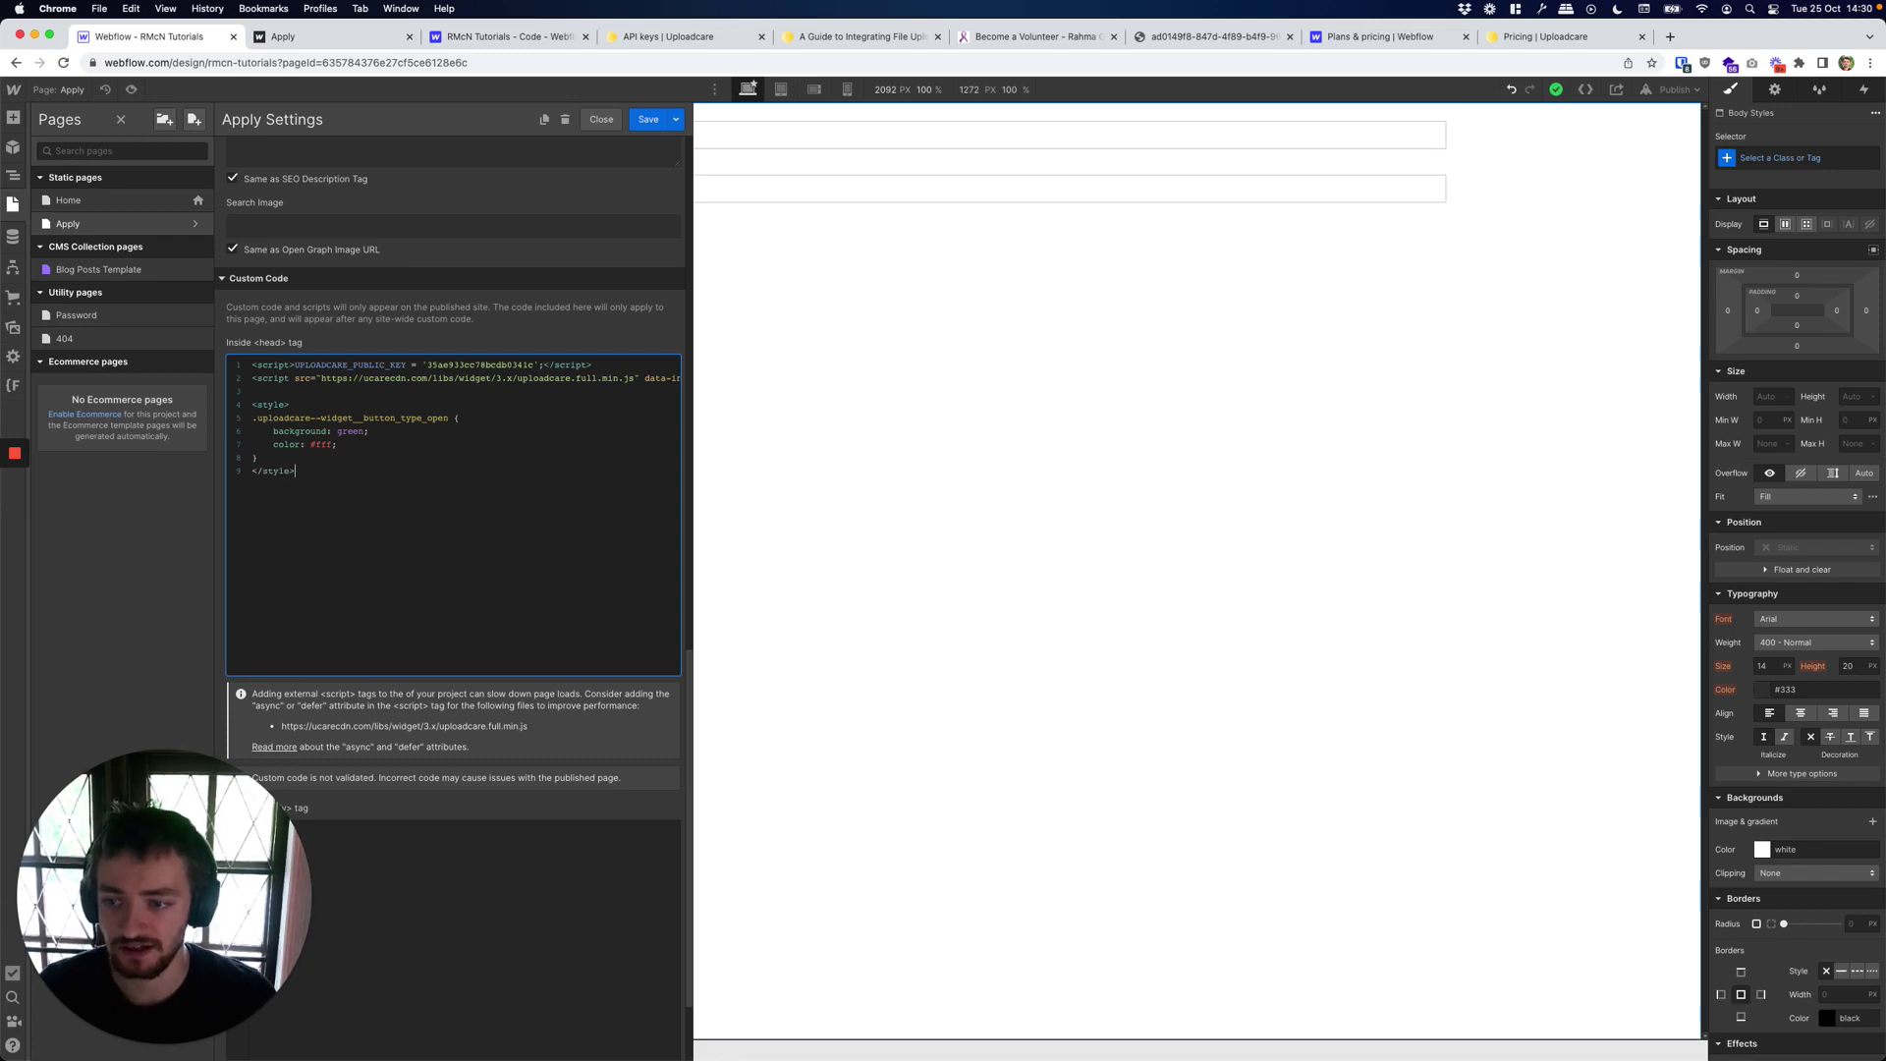
type(">")
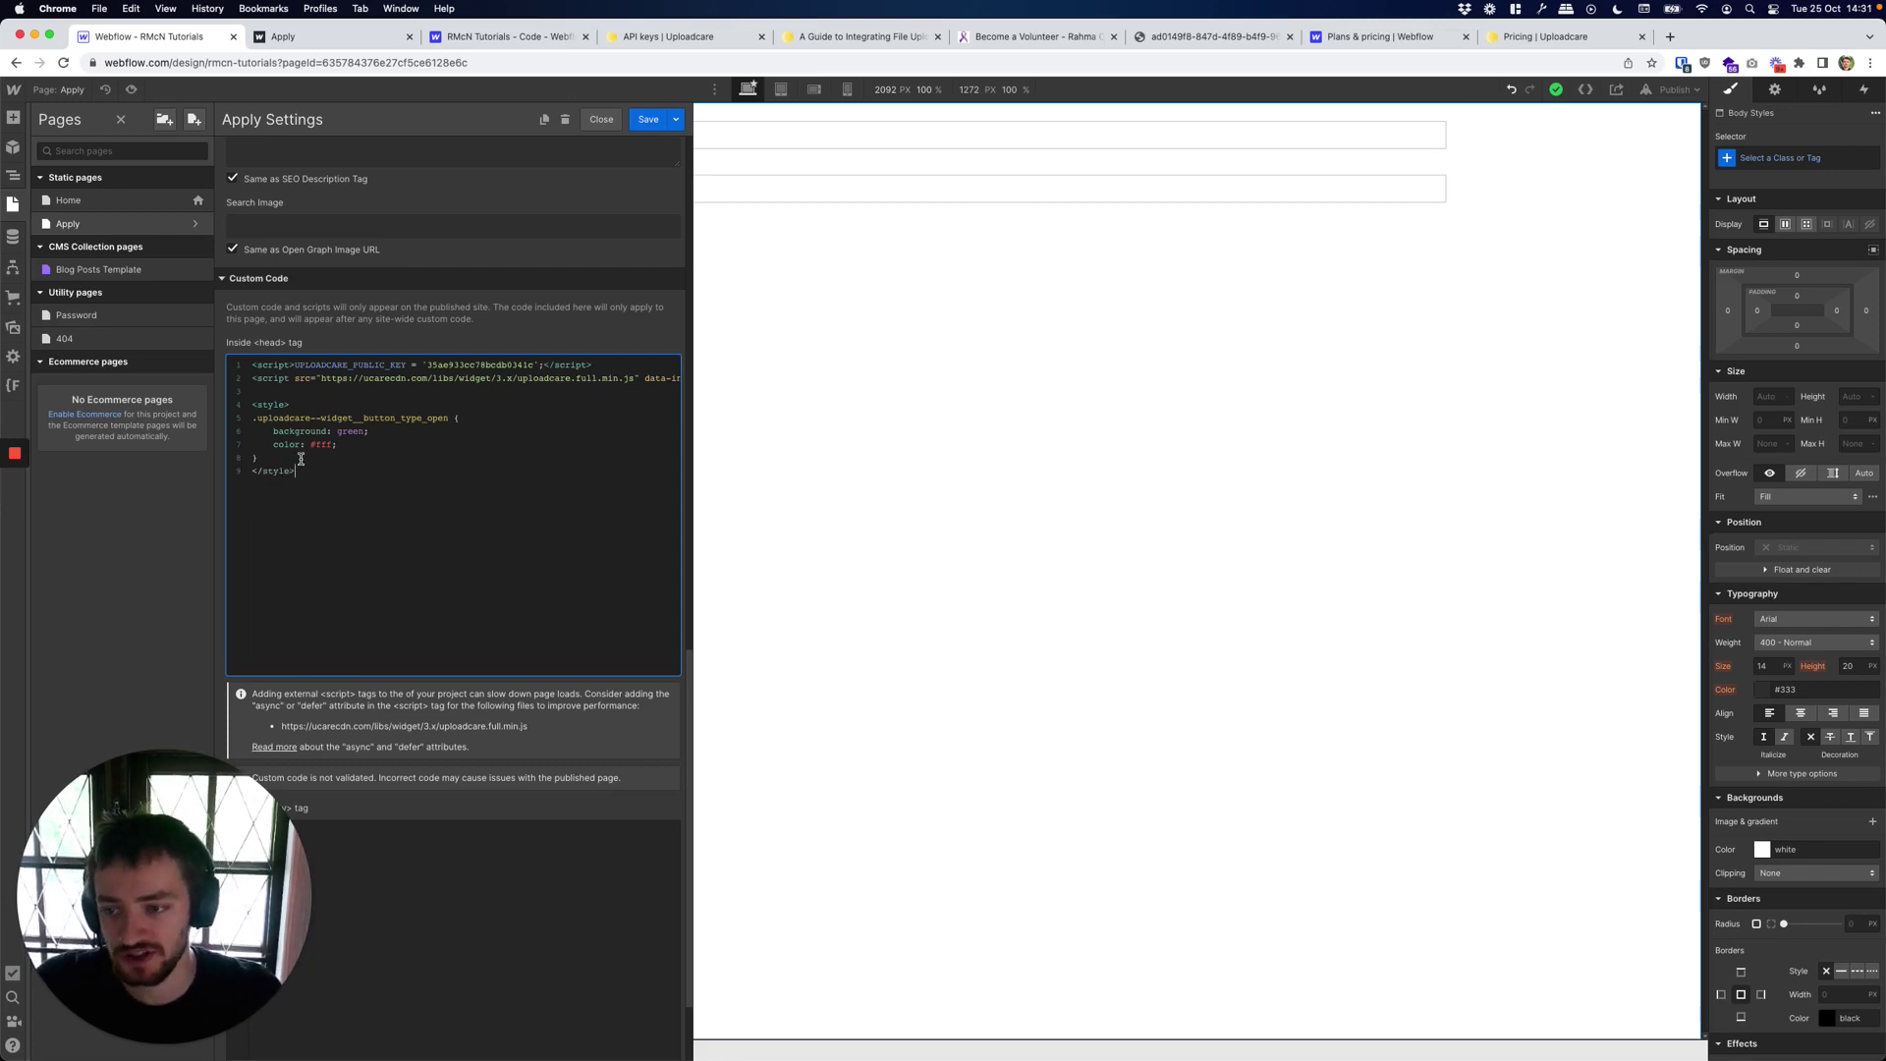
left_click(648, 119)
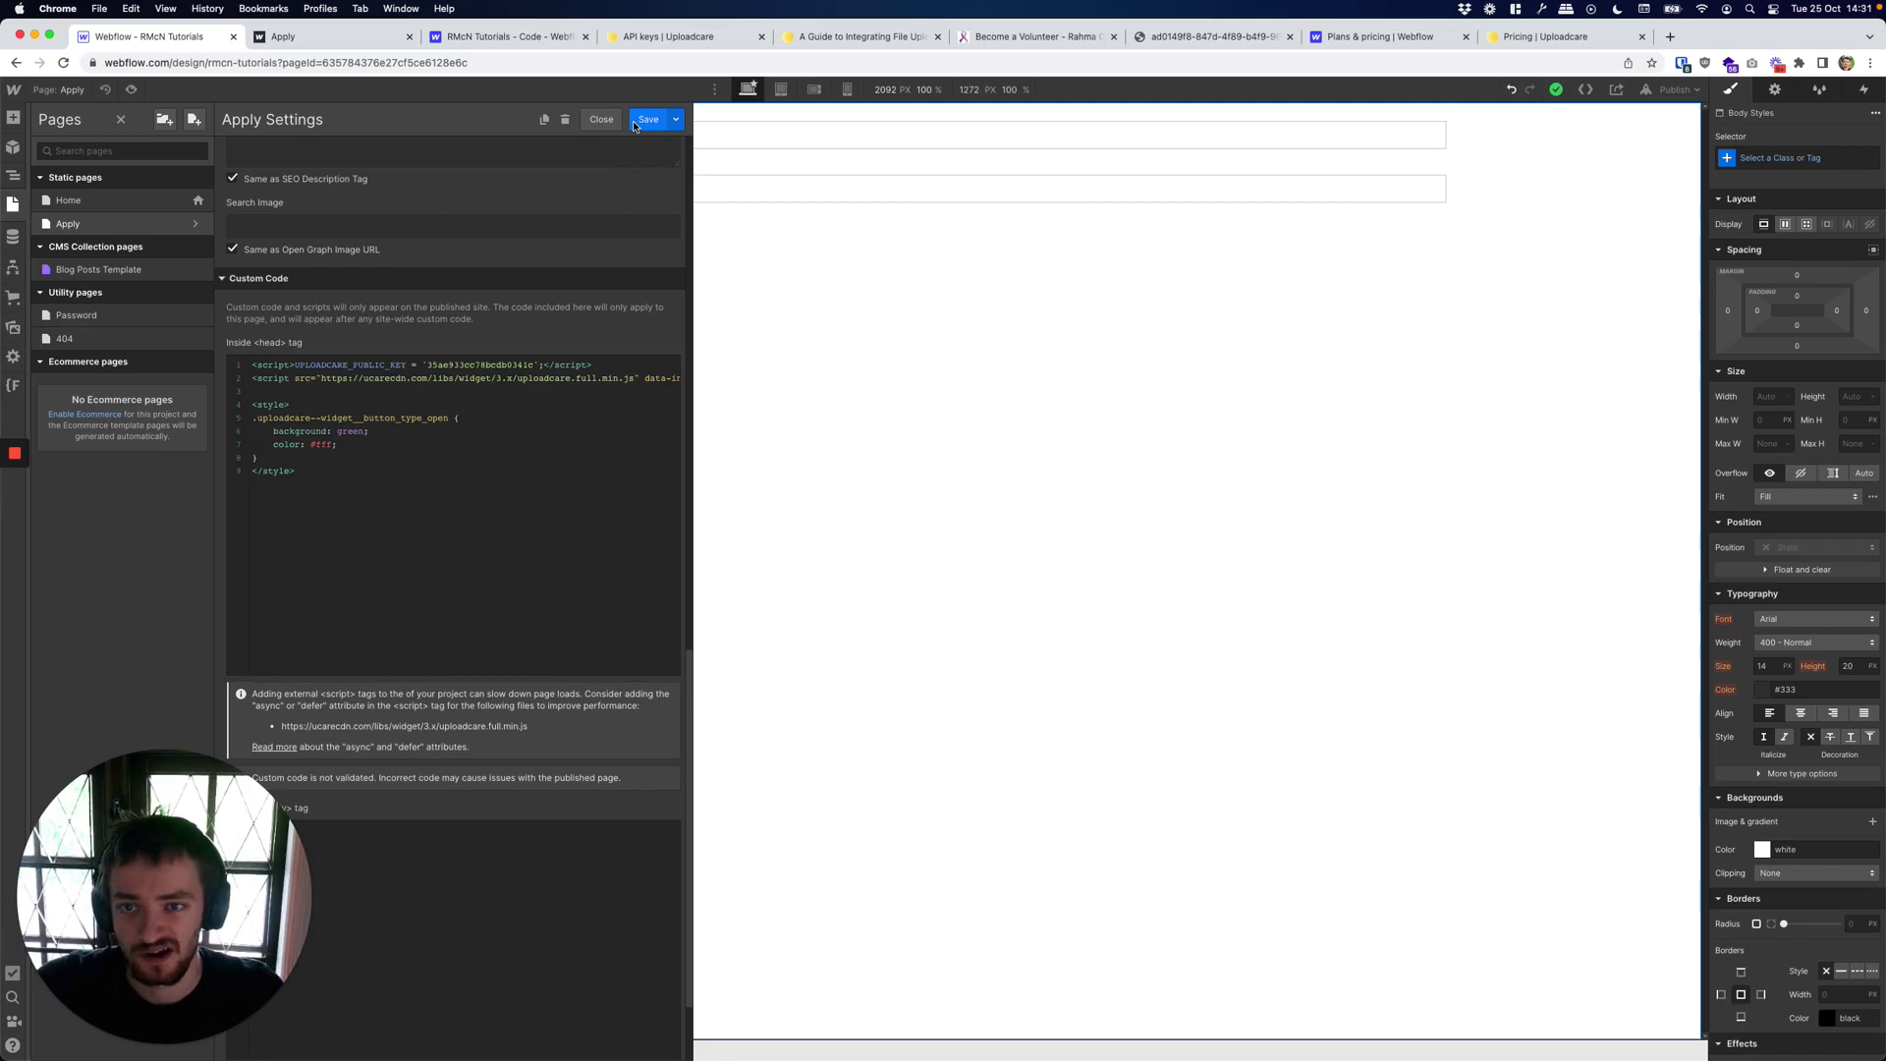
Publish the site to the webflow.io domain and go to the live Apply page.
left_click(1662, 90)
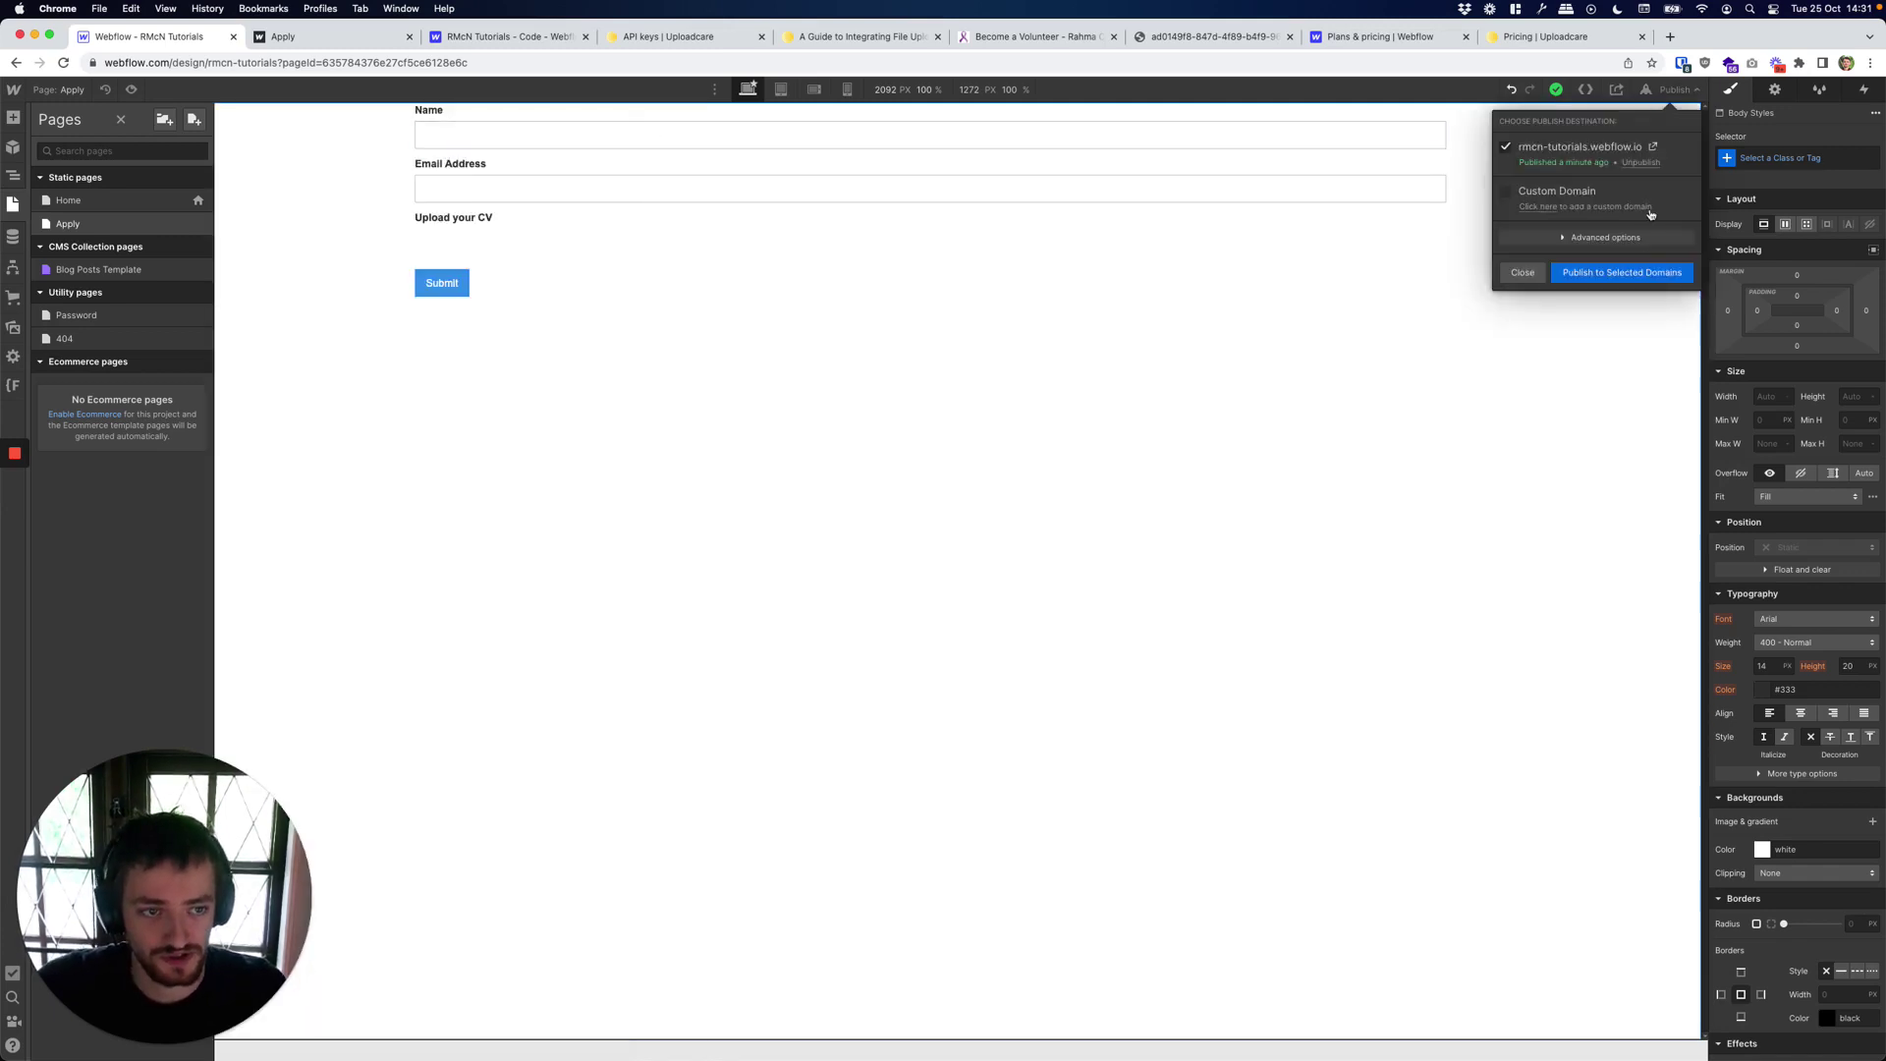
left_click(1638, 273)
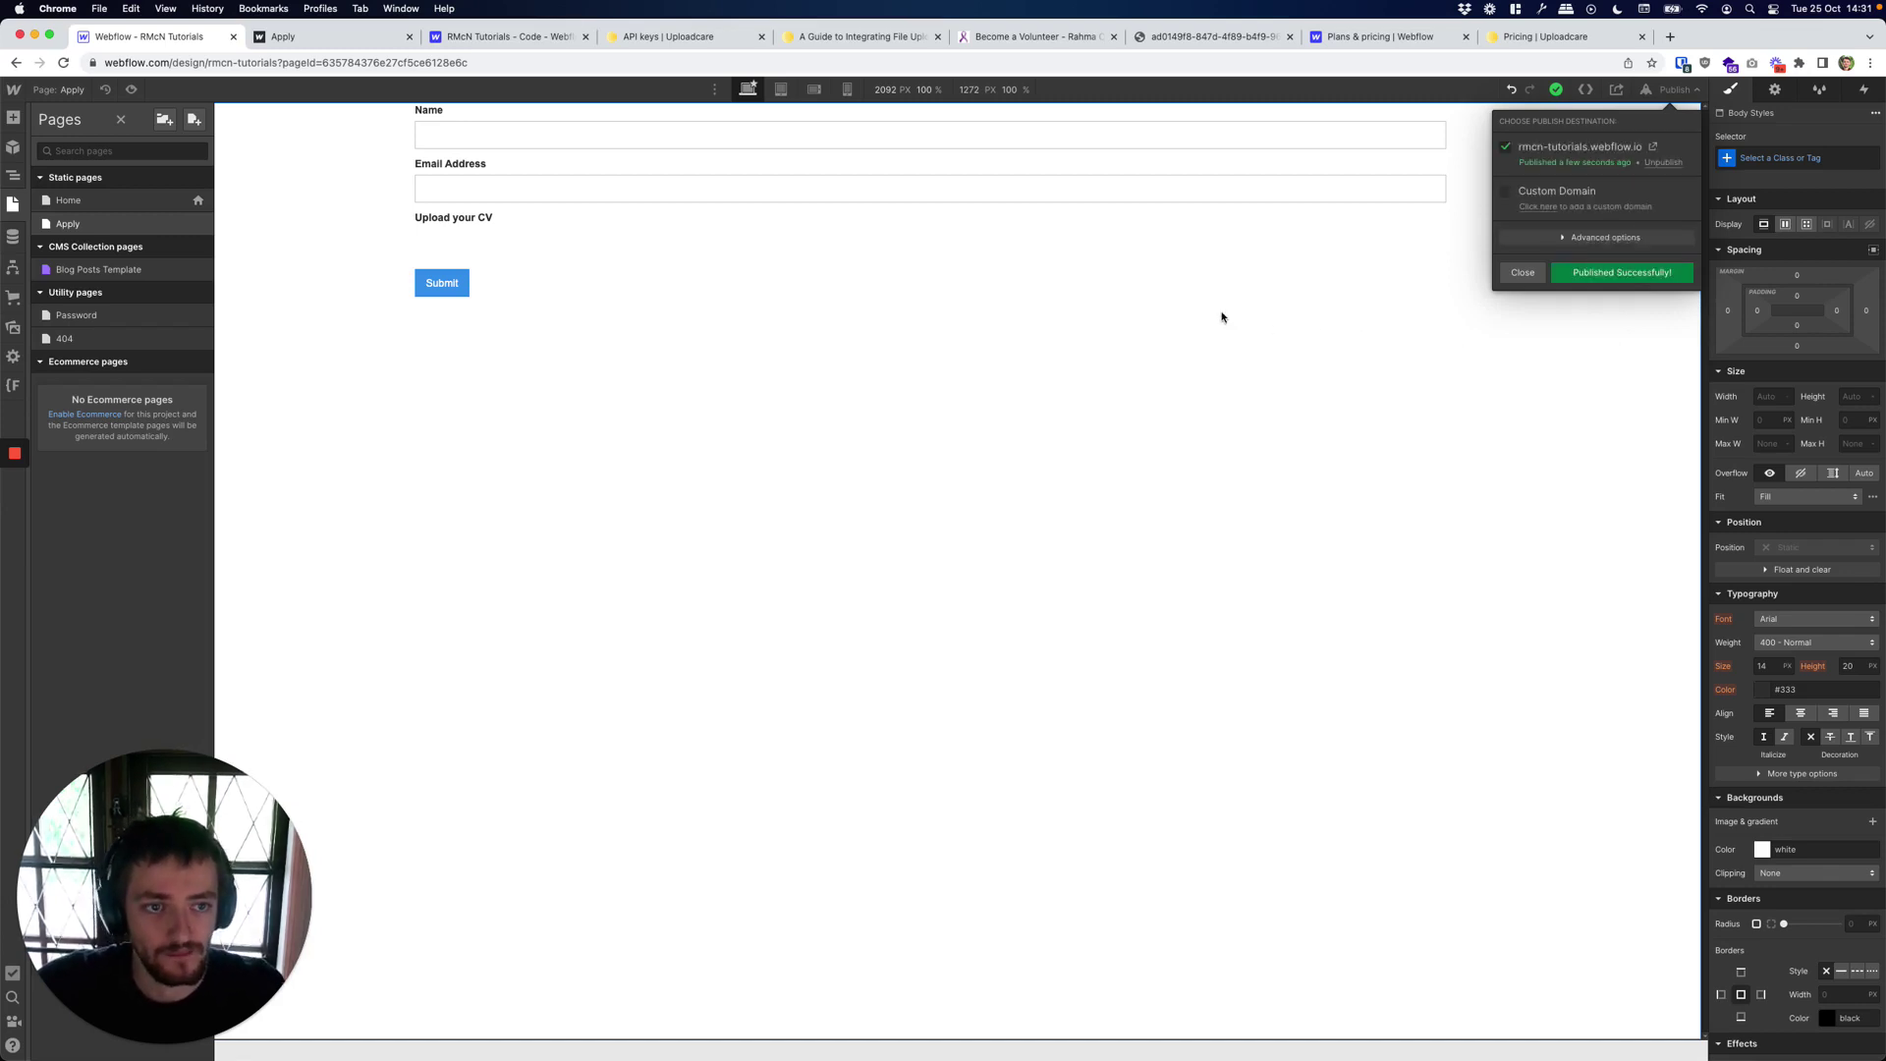
left_click(374, 36)
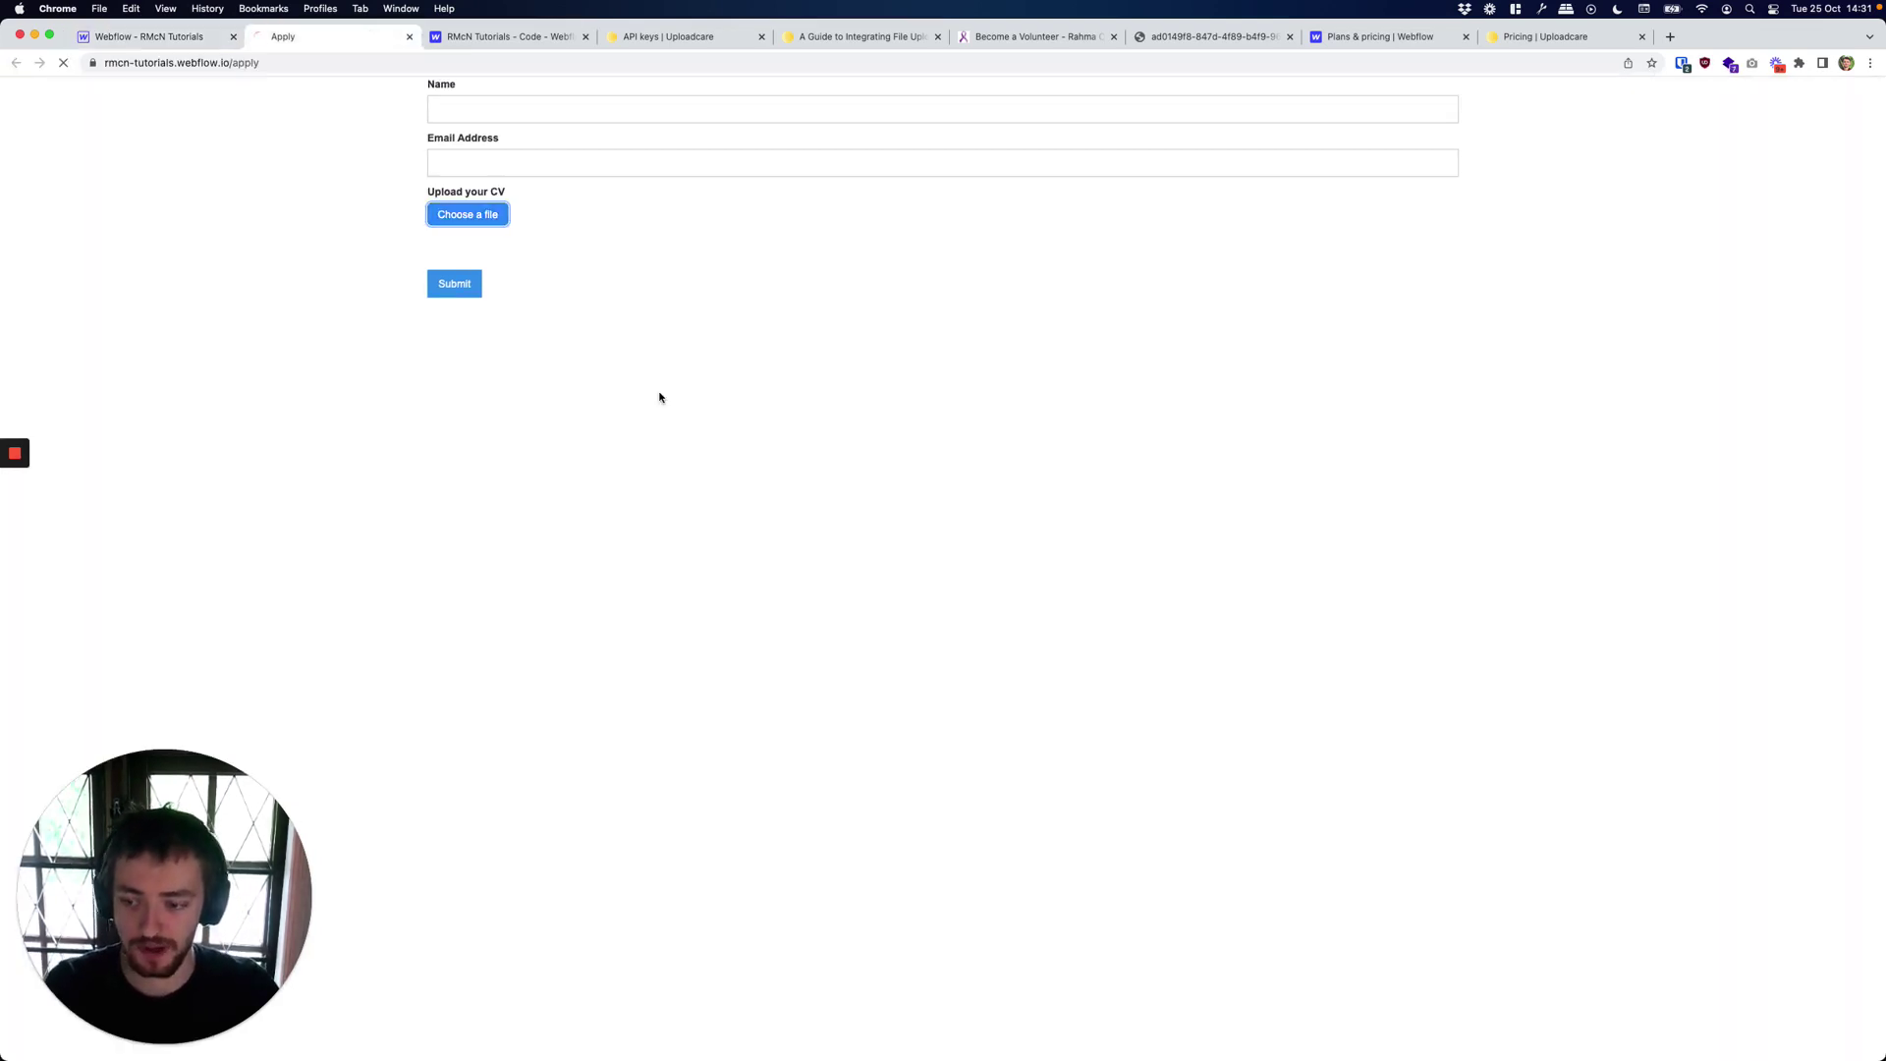
Reload the live Apply page and open the Uploadcare picker from the green upload button.
key("super+r")
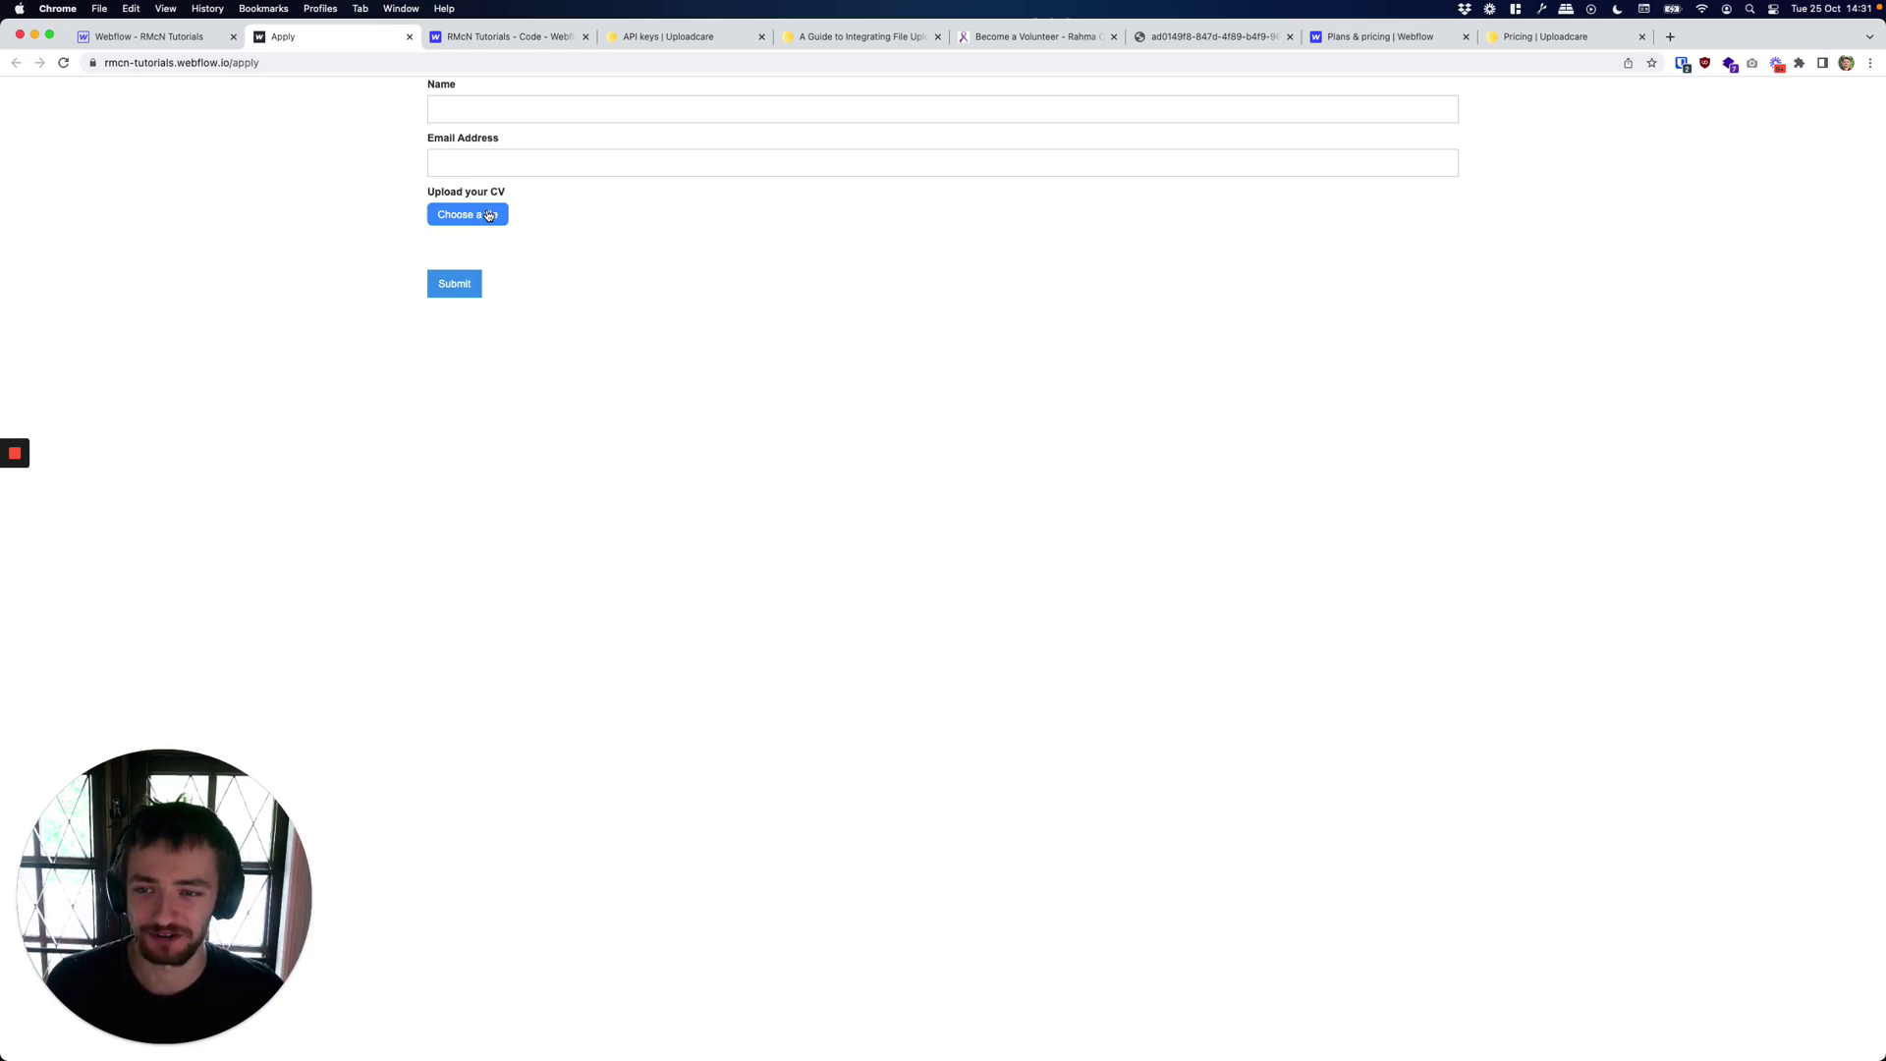
left_click(489, 215)
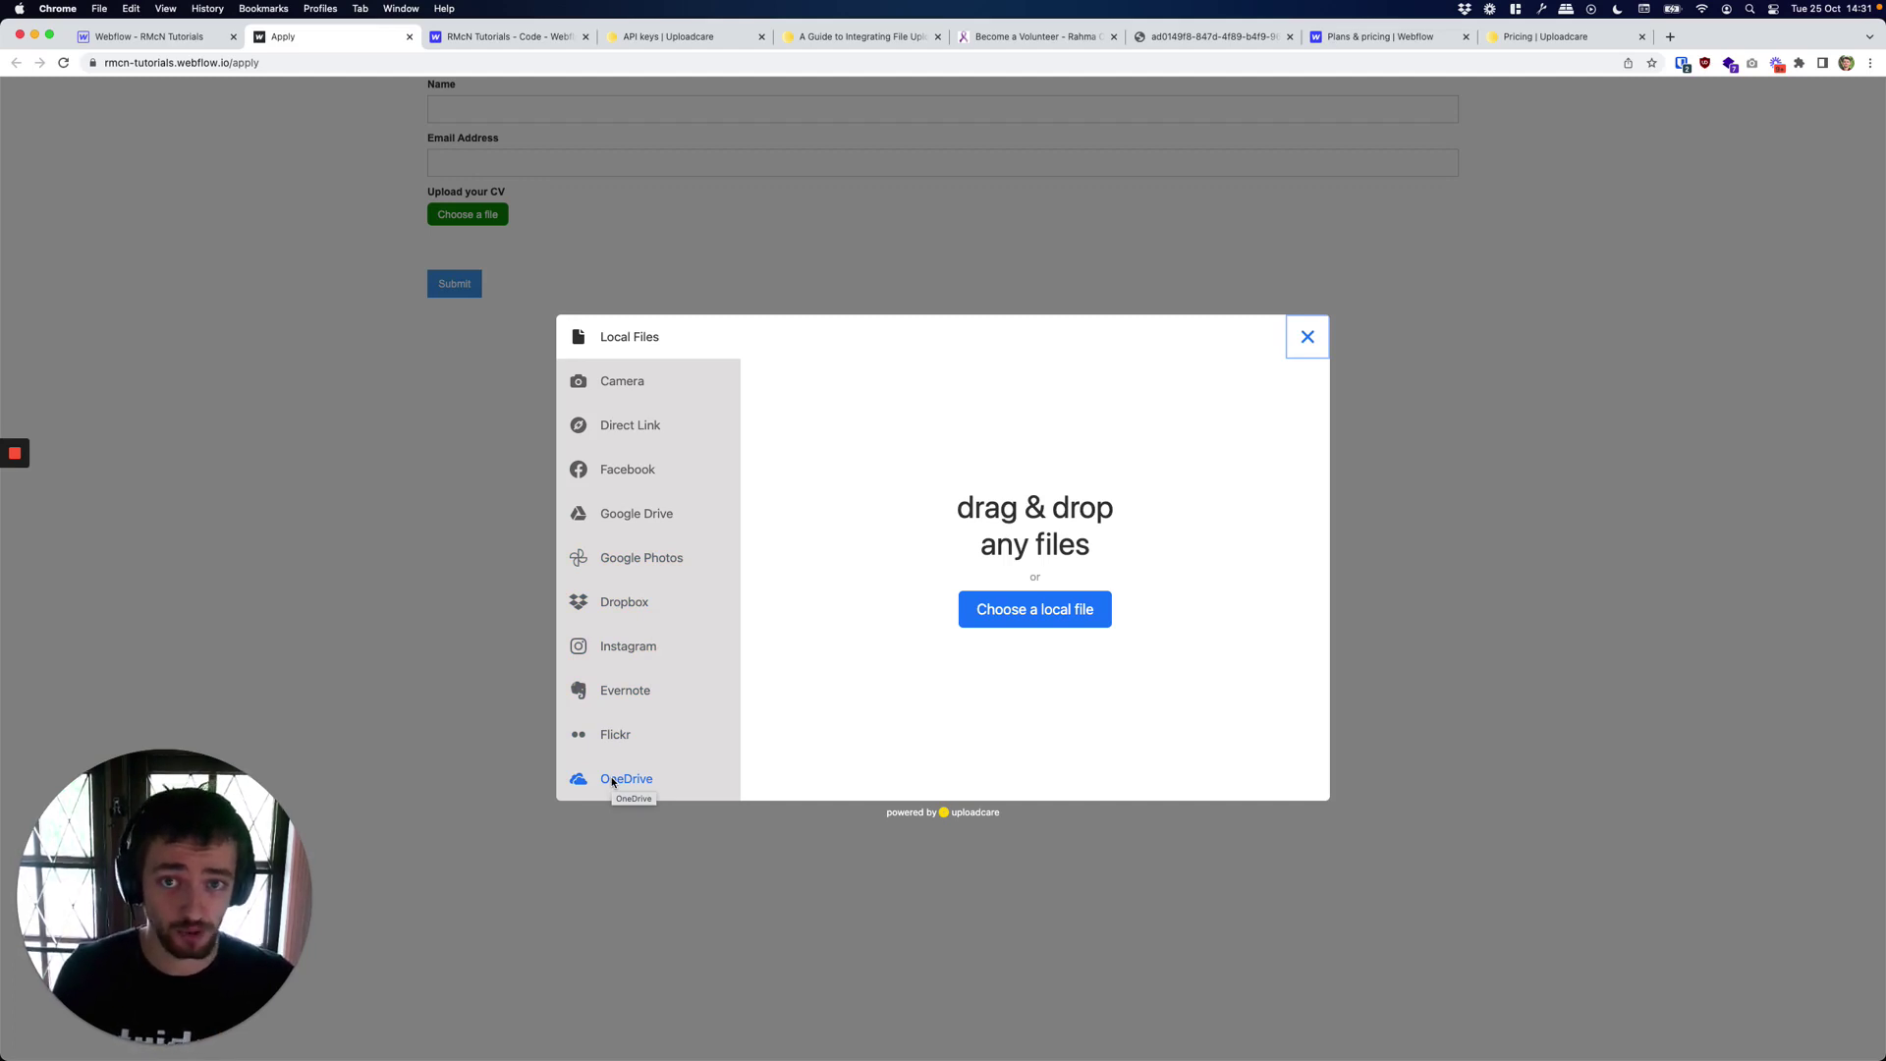
Upload the local file Screen Shot 2022-10-25 at 10.15.51.png as the CV.
left_click(998, 603)
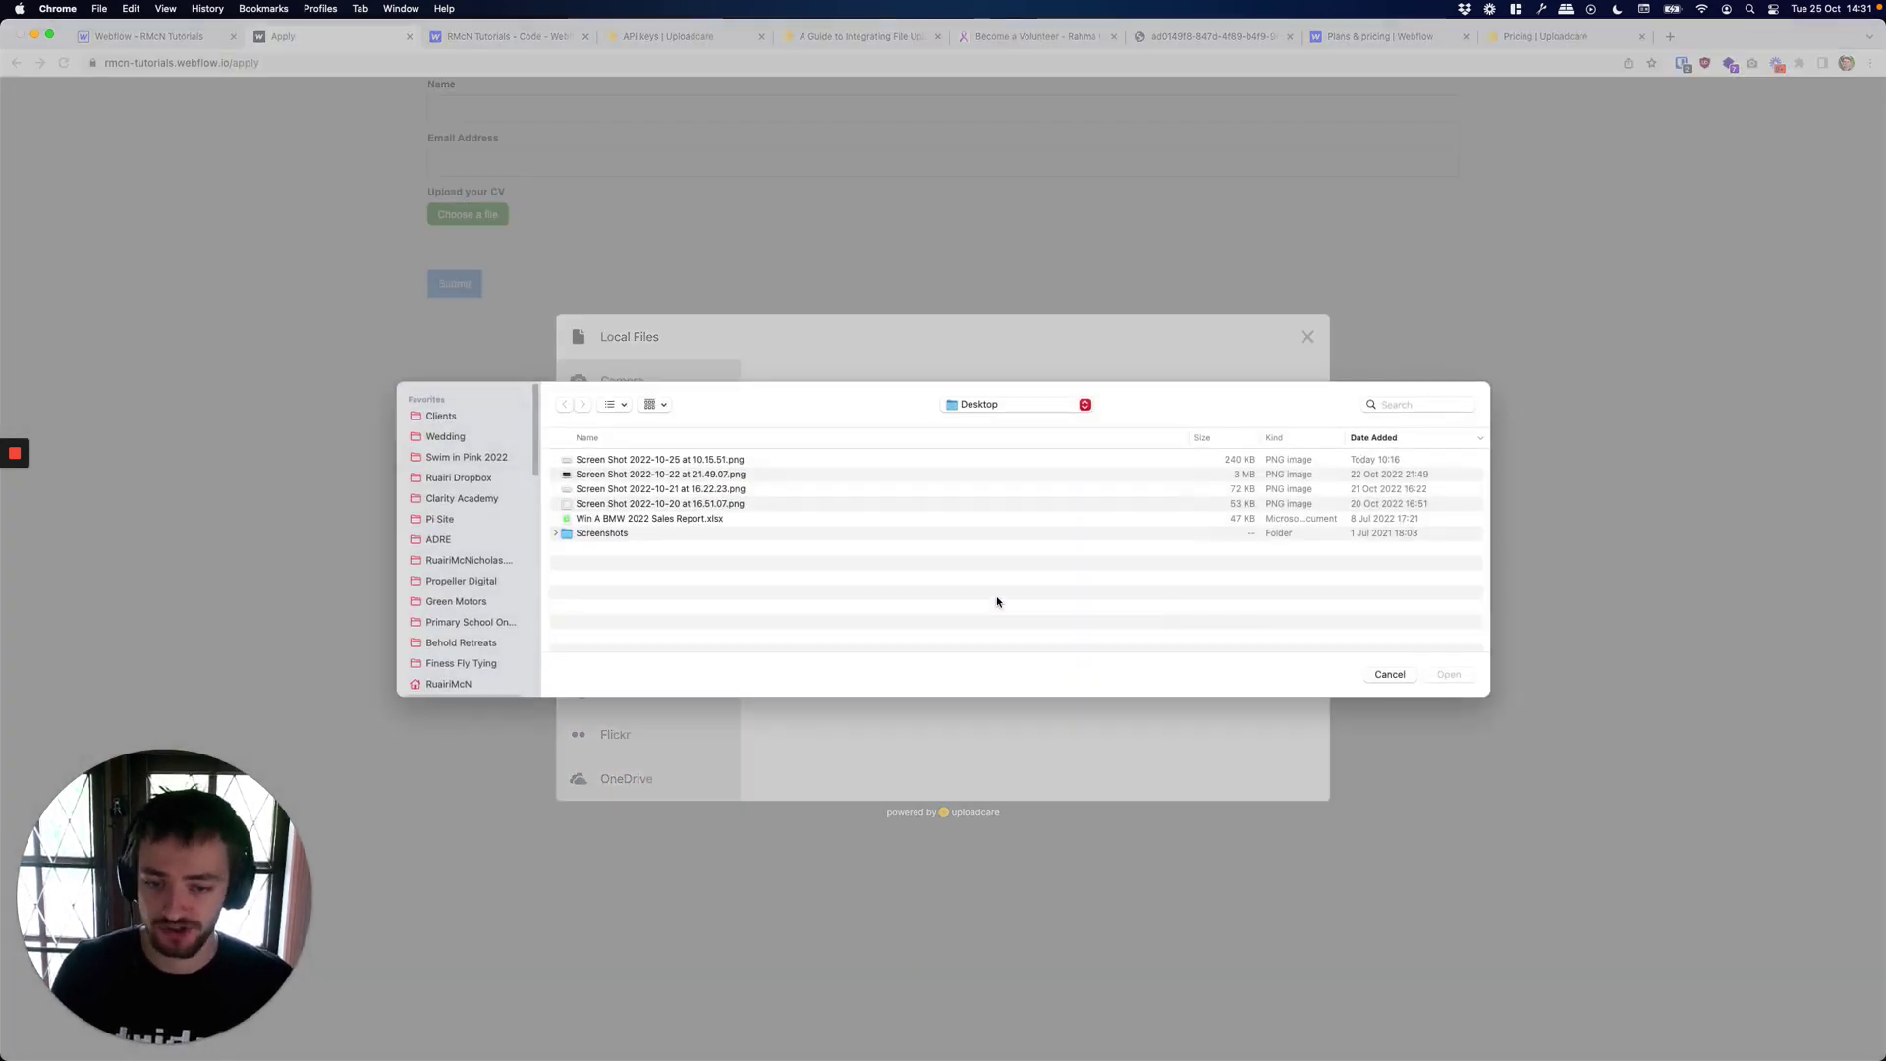
left_click(693, 462)
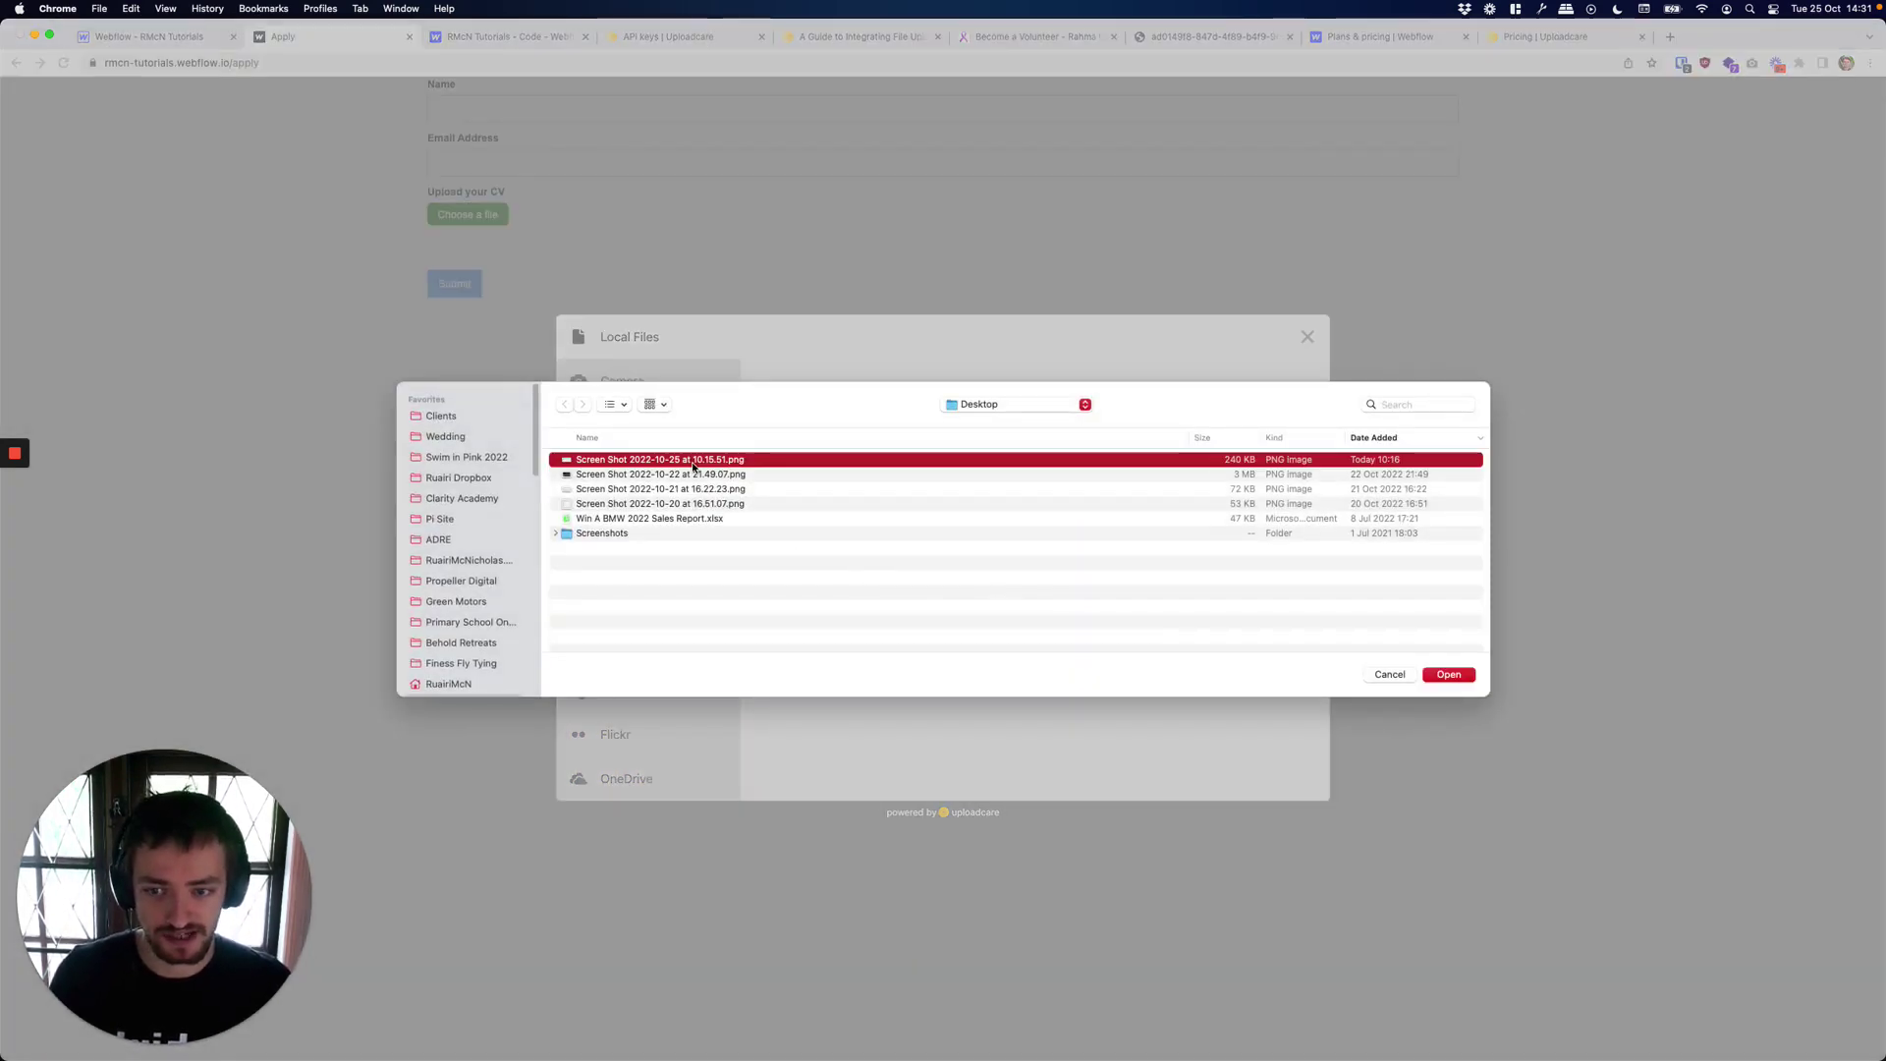
double_click(694, 462)
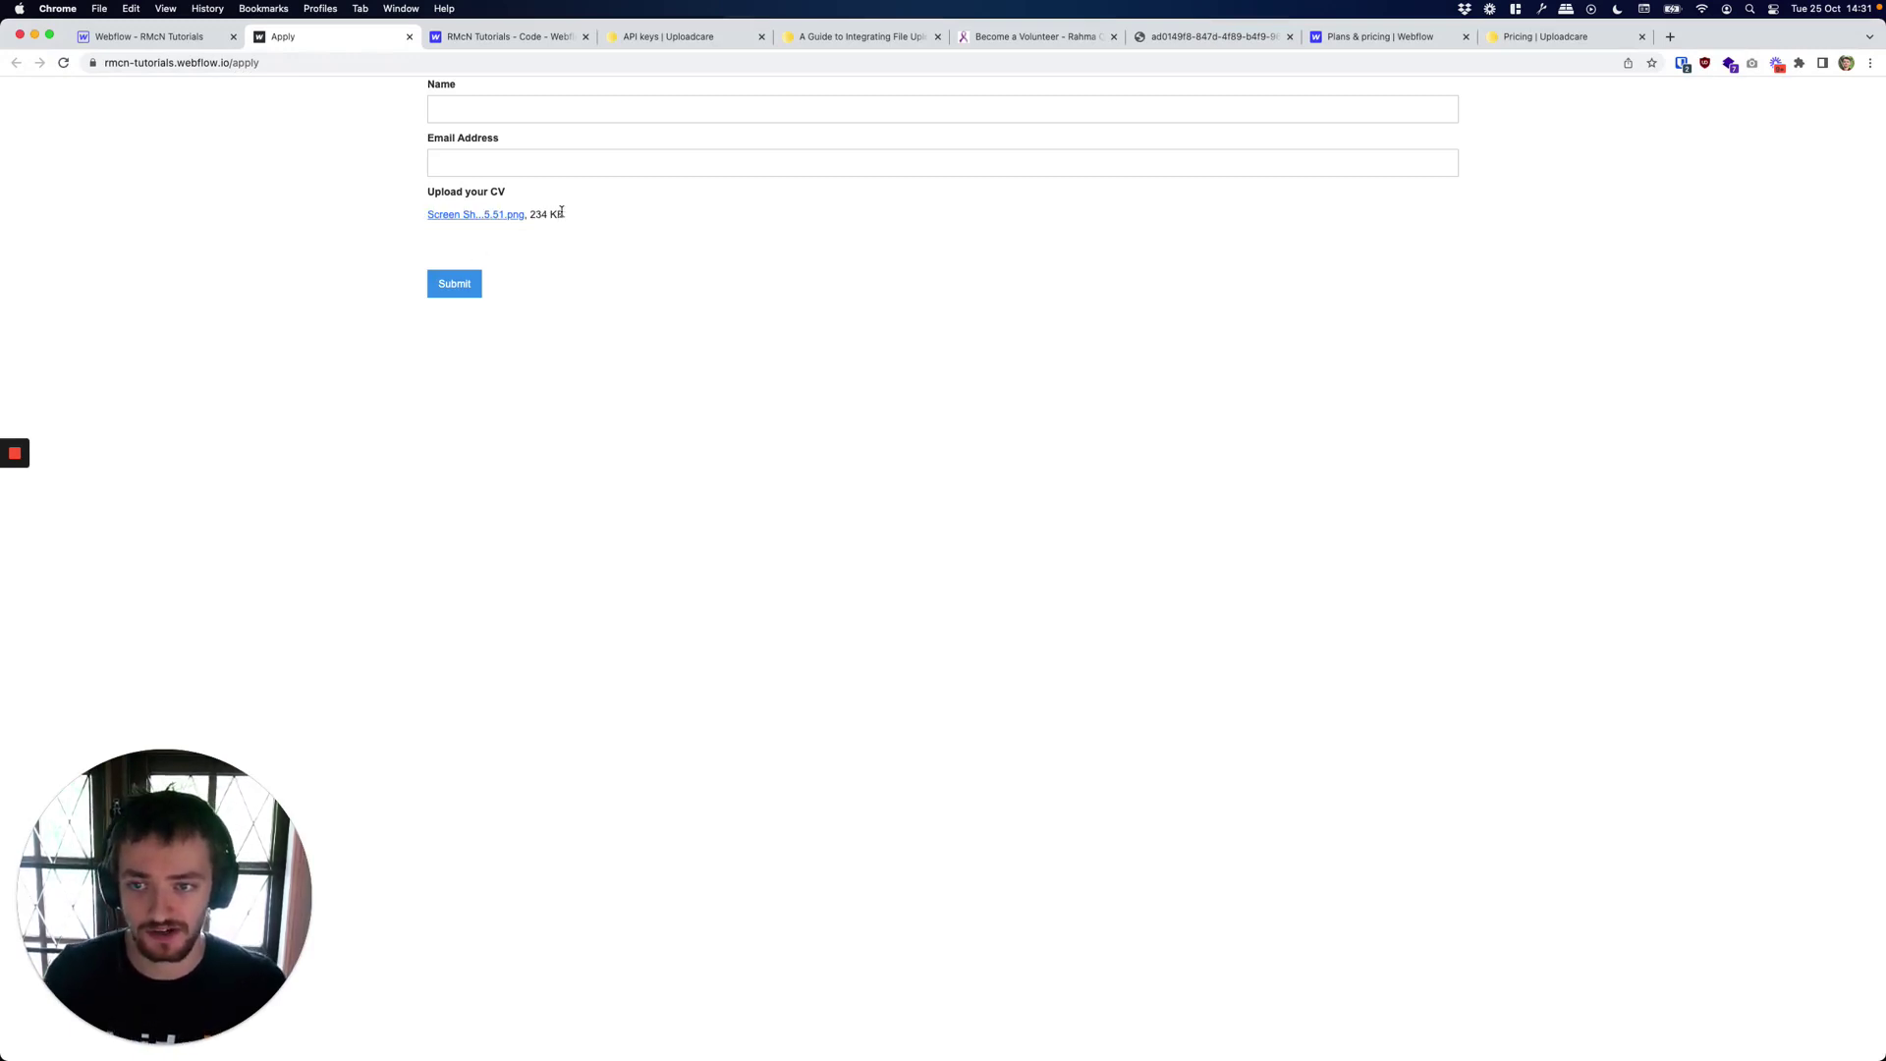
left_click(438, 294)
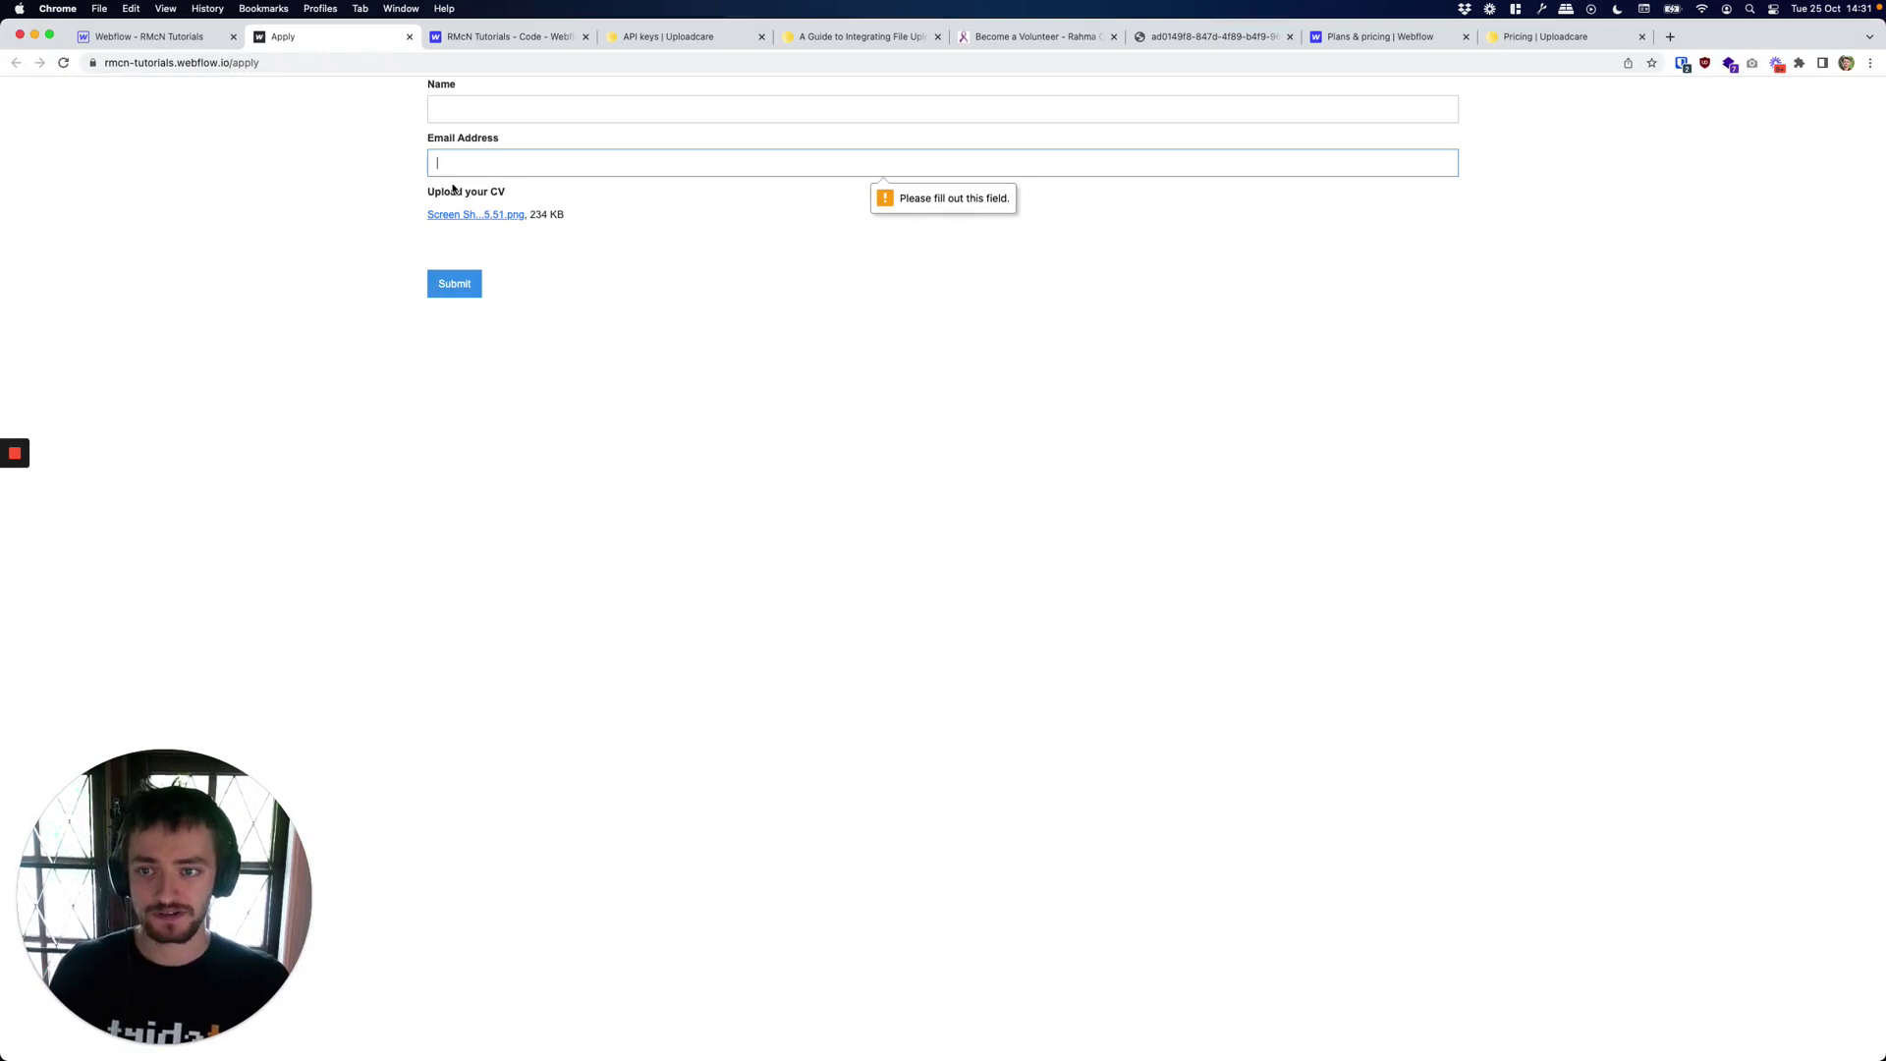
Fill in the applicant's name and e-mail address, then submit the Apply form.
left_click(475, 111)
type("Ruairi")
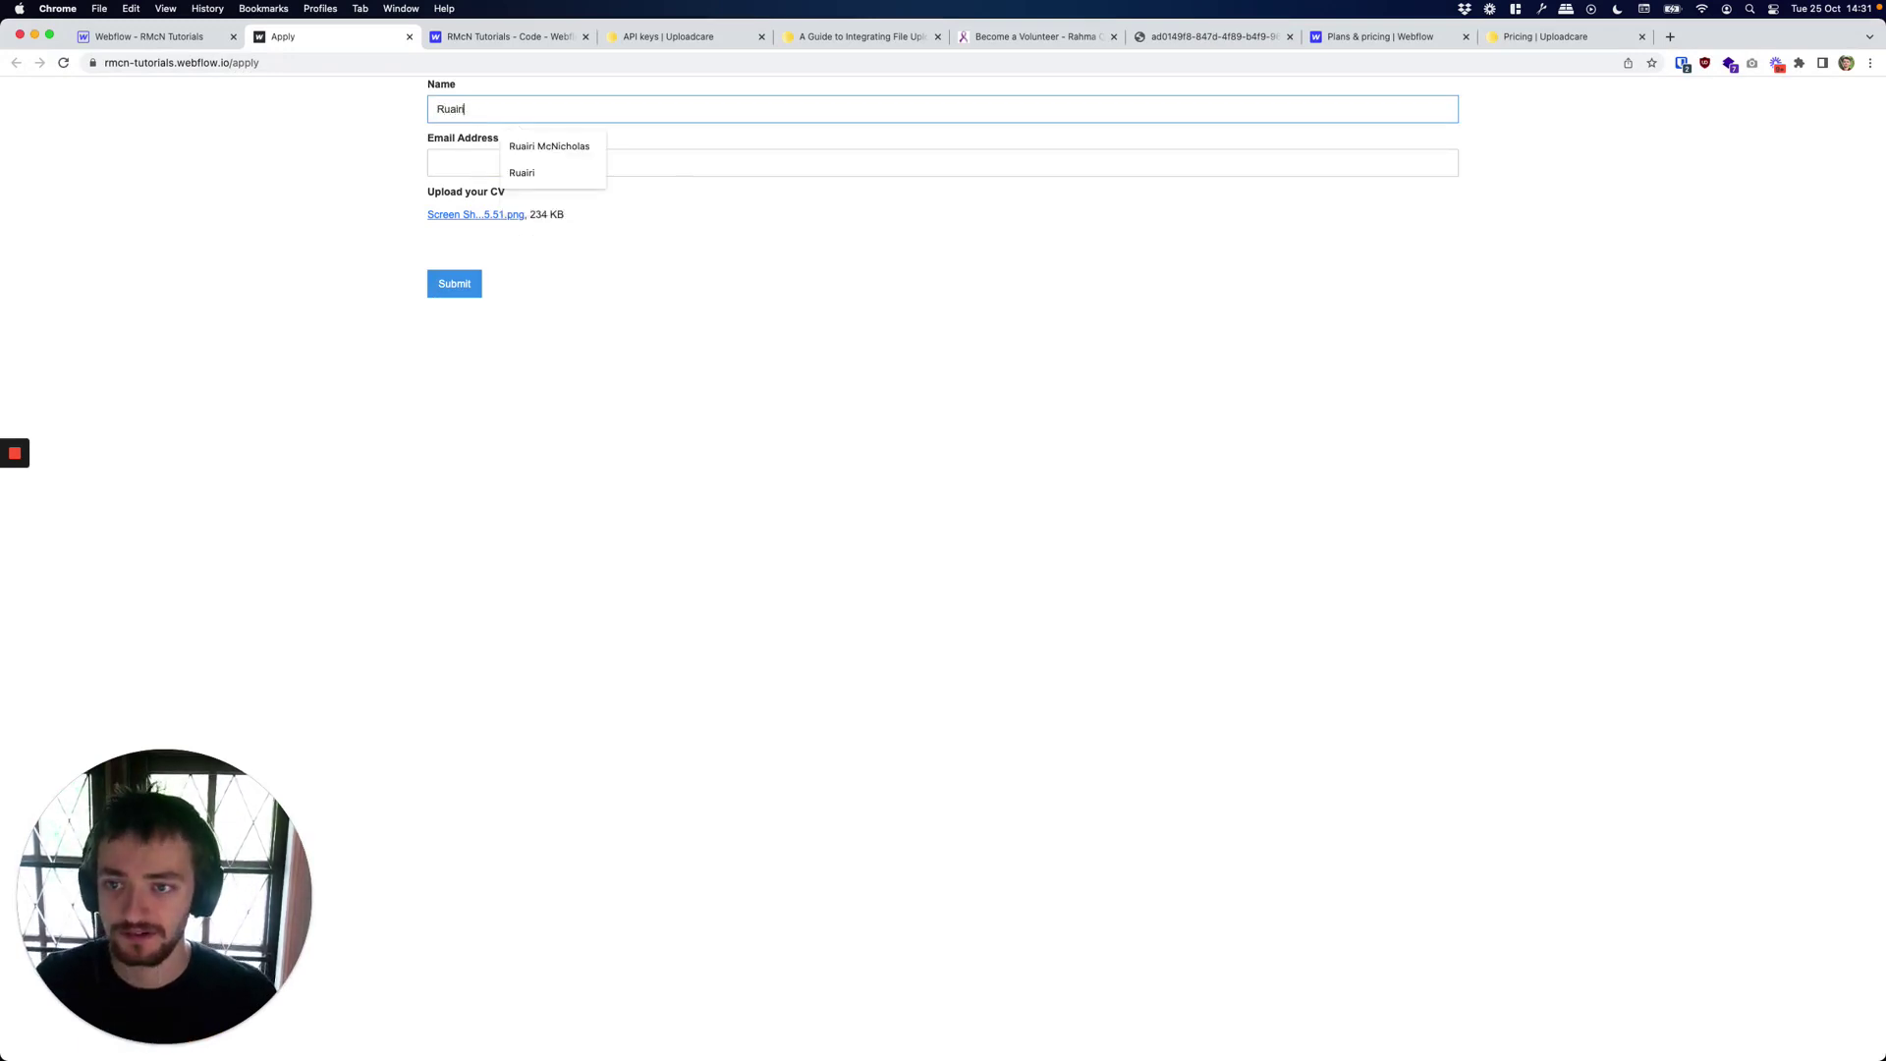
key("Tab")
type("ruairim")
key("Down")
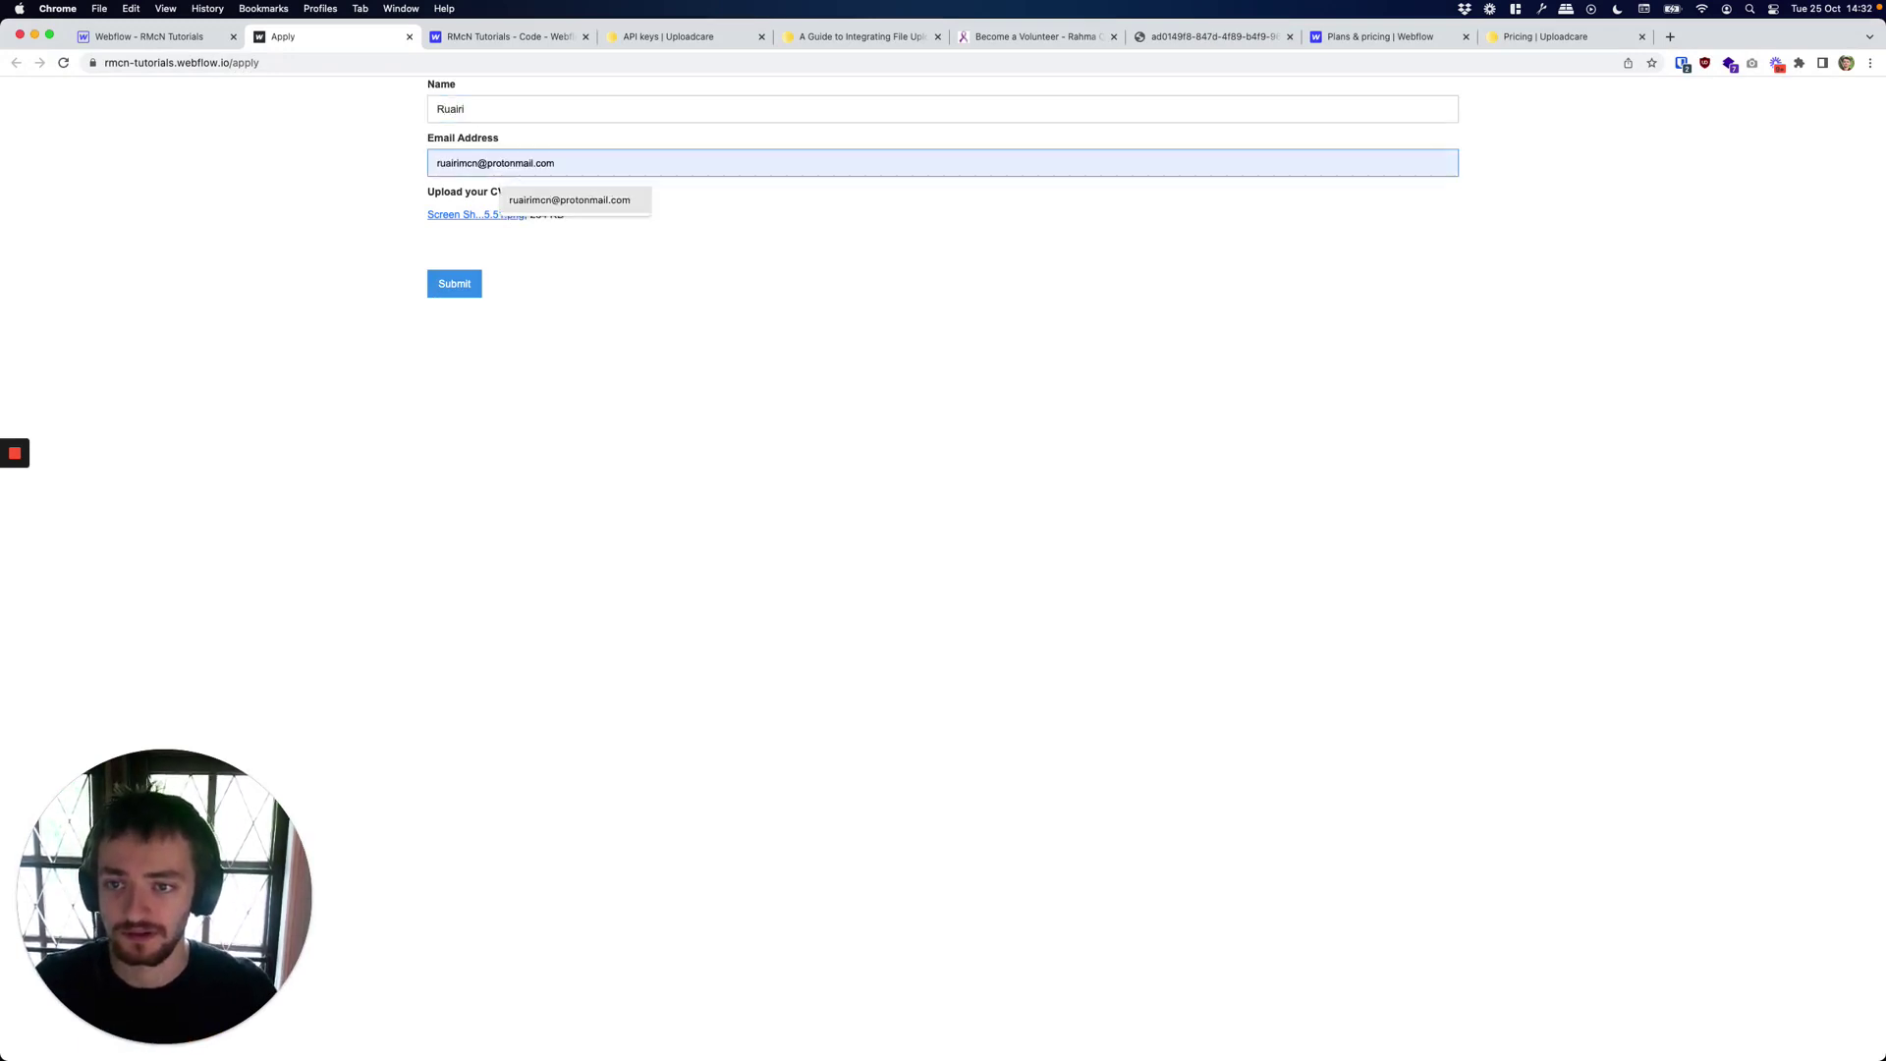
key("Return")
left_click(472, 289)
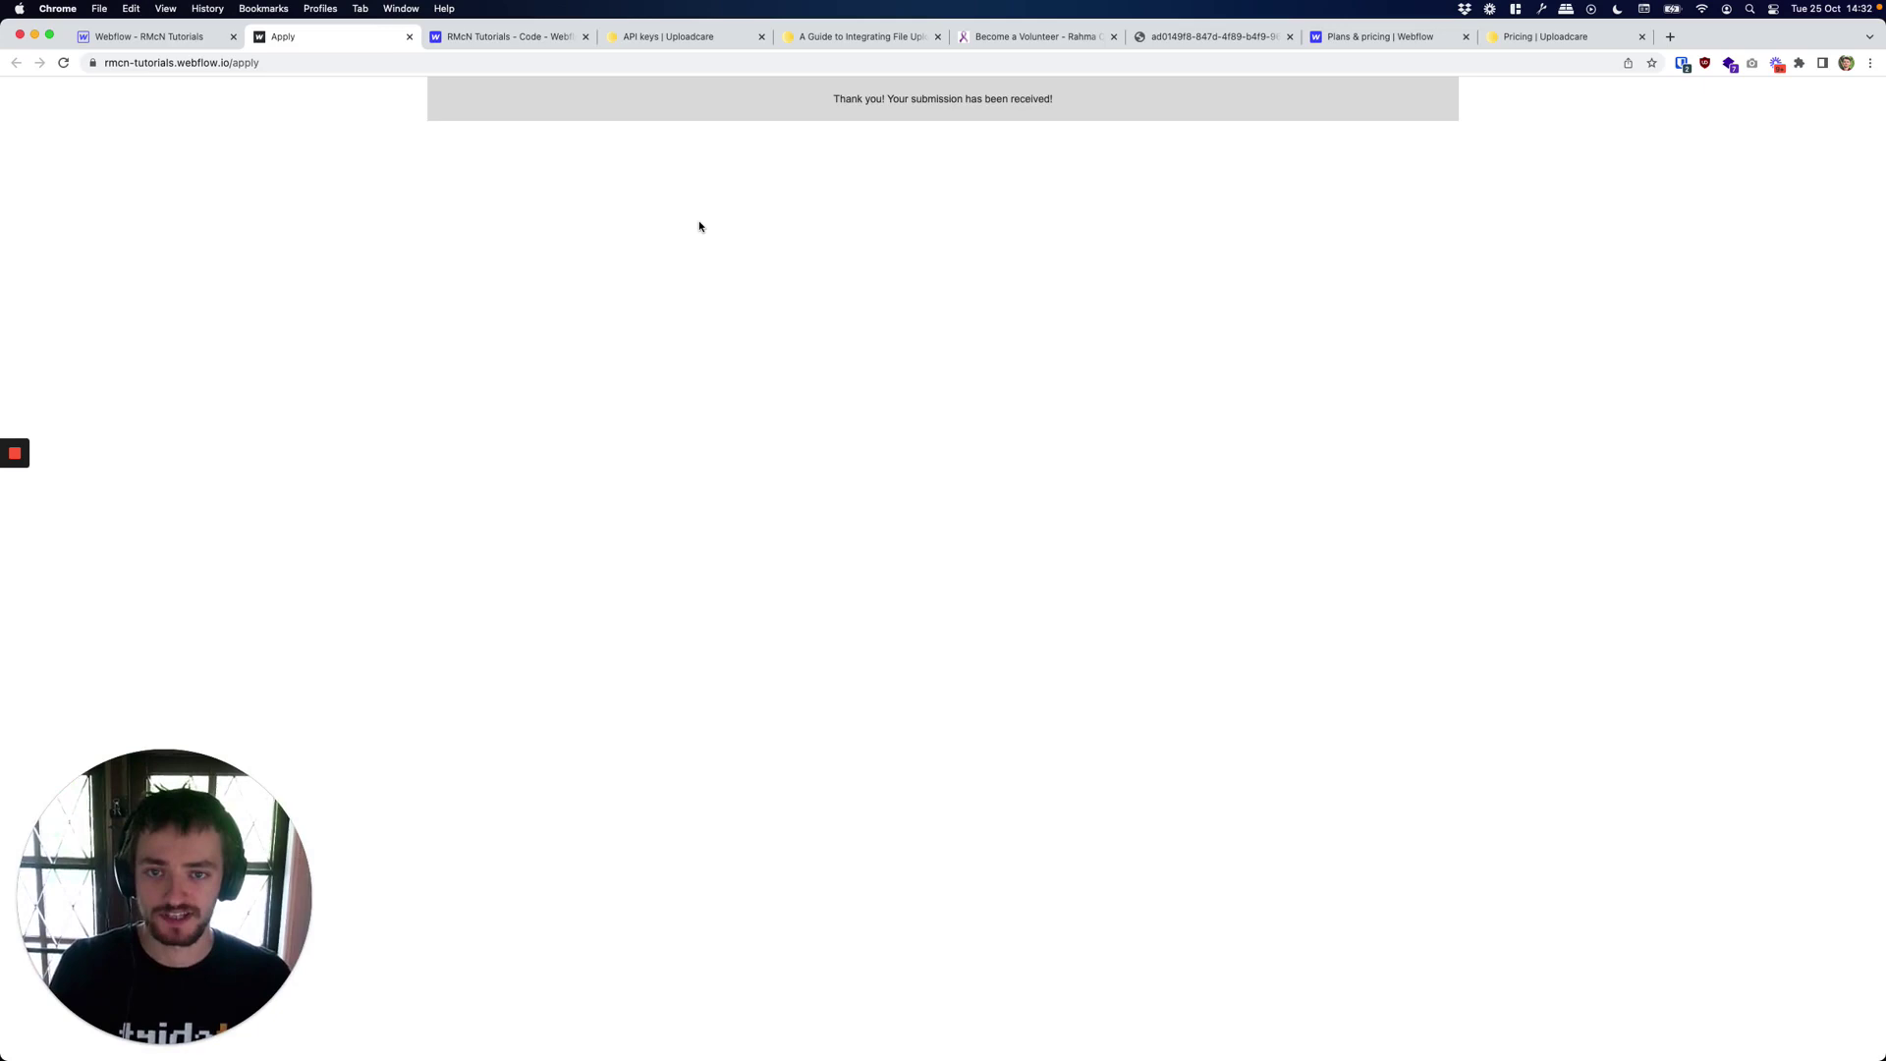
key("super+Tab")
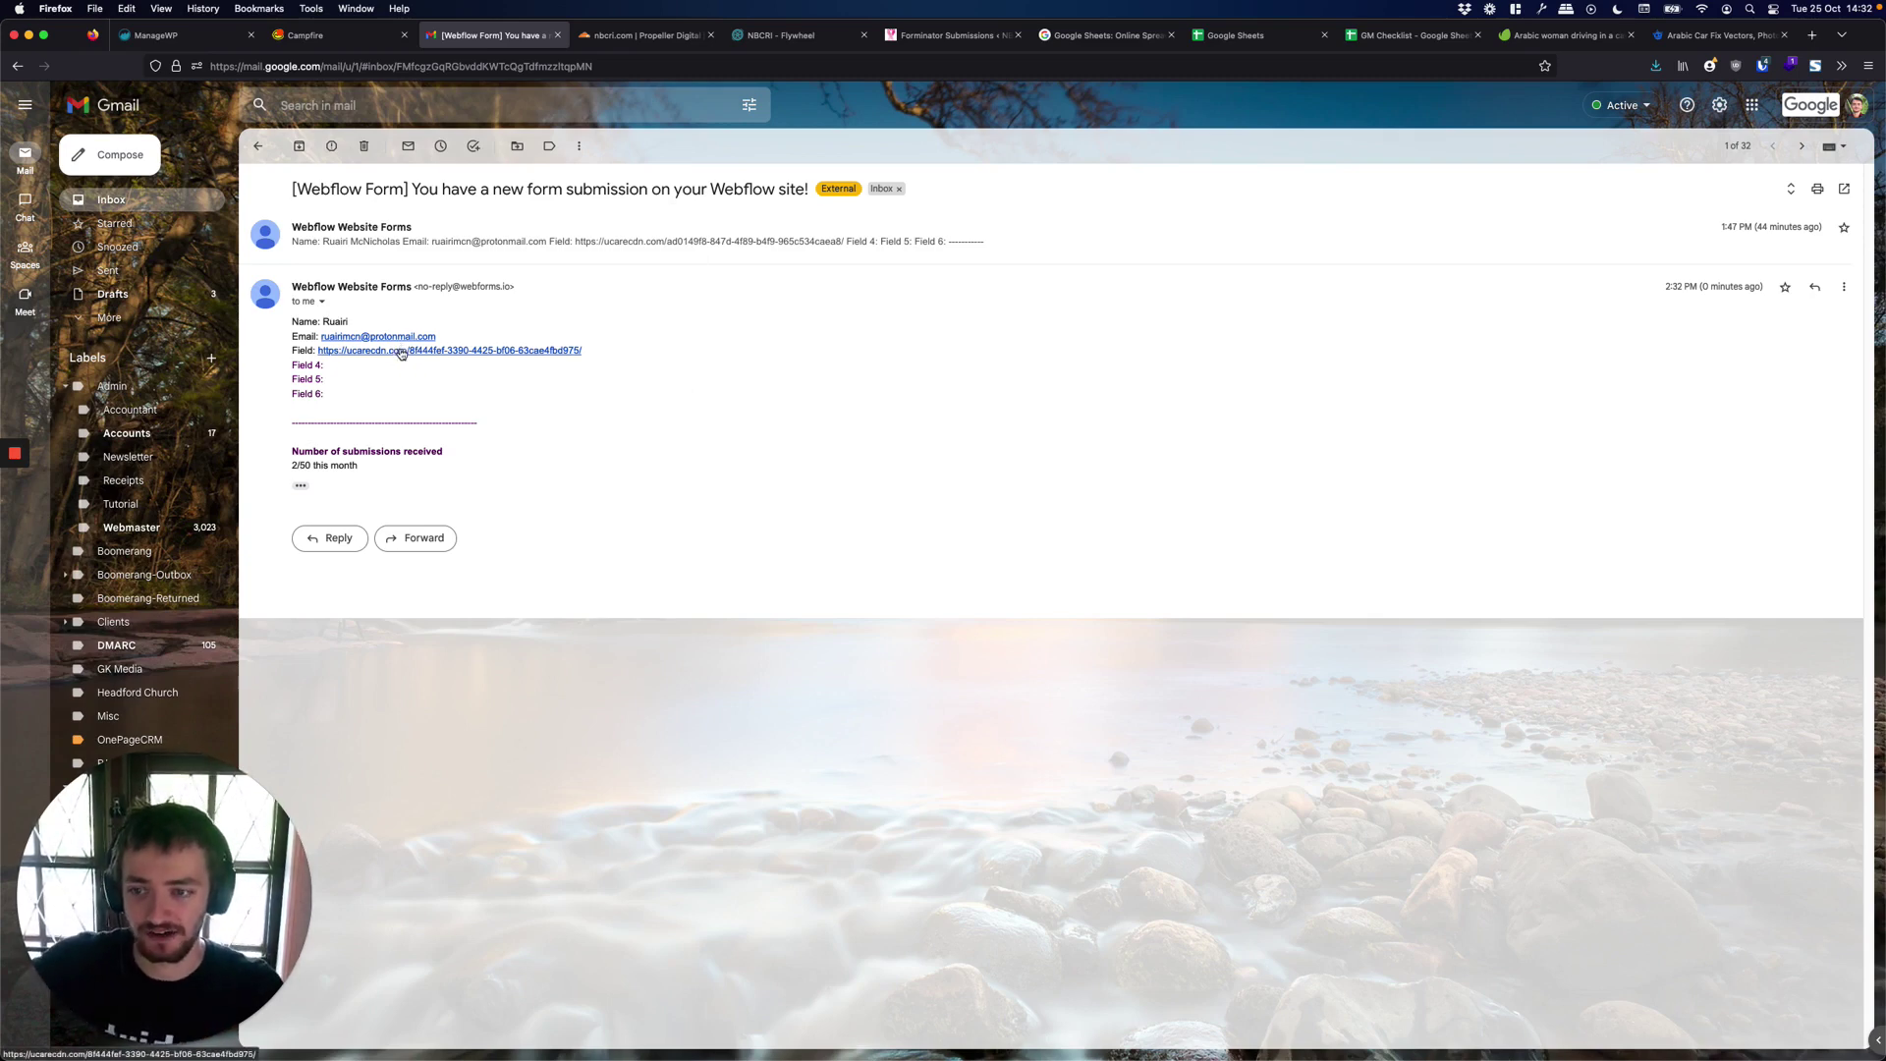
Open the ucarecdn link in the submission email to check the uploaded screenshot, then return to Chrome.
left_click(399, 353)
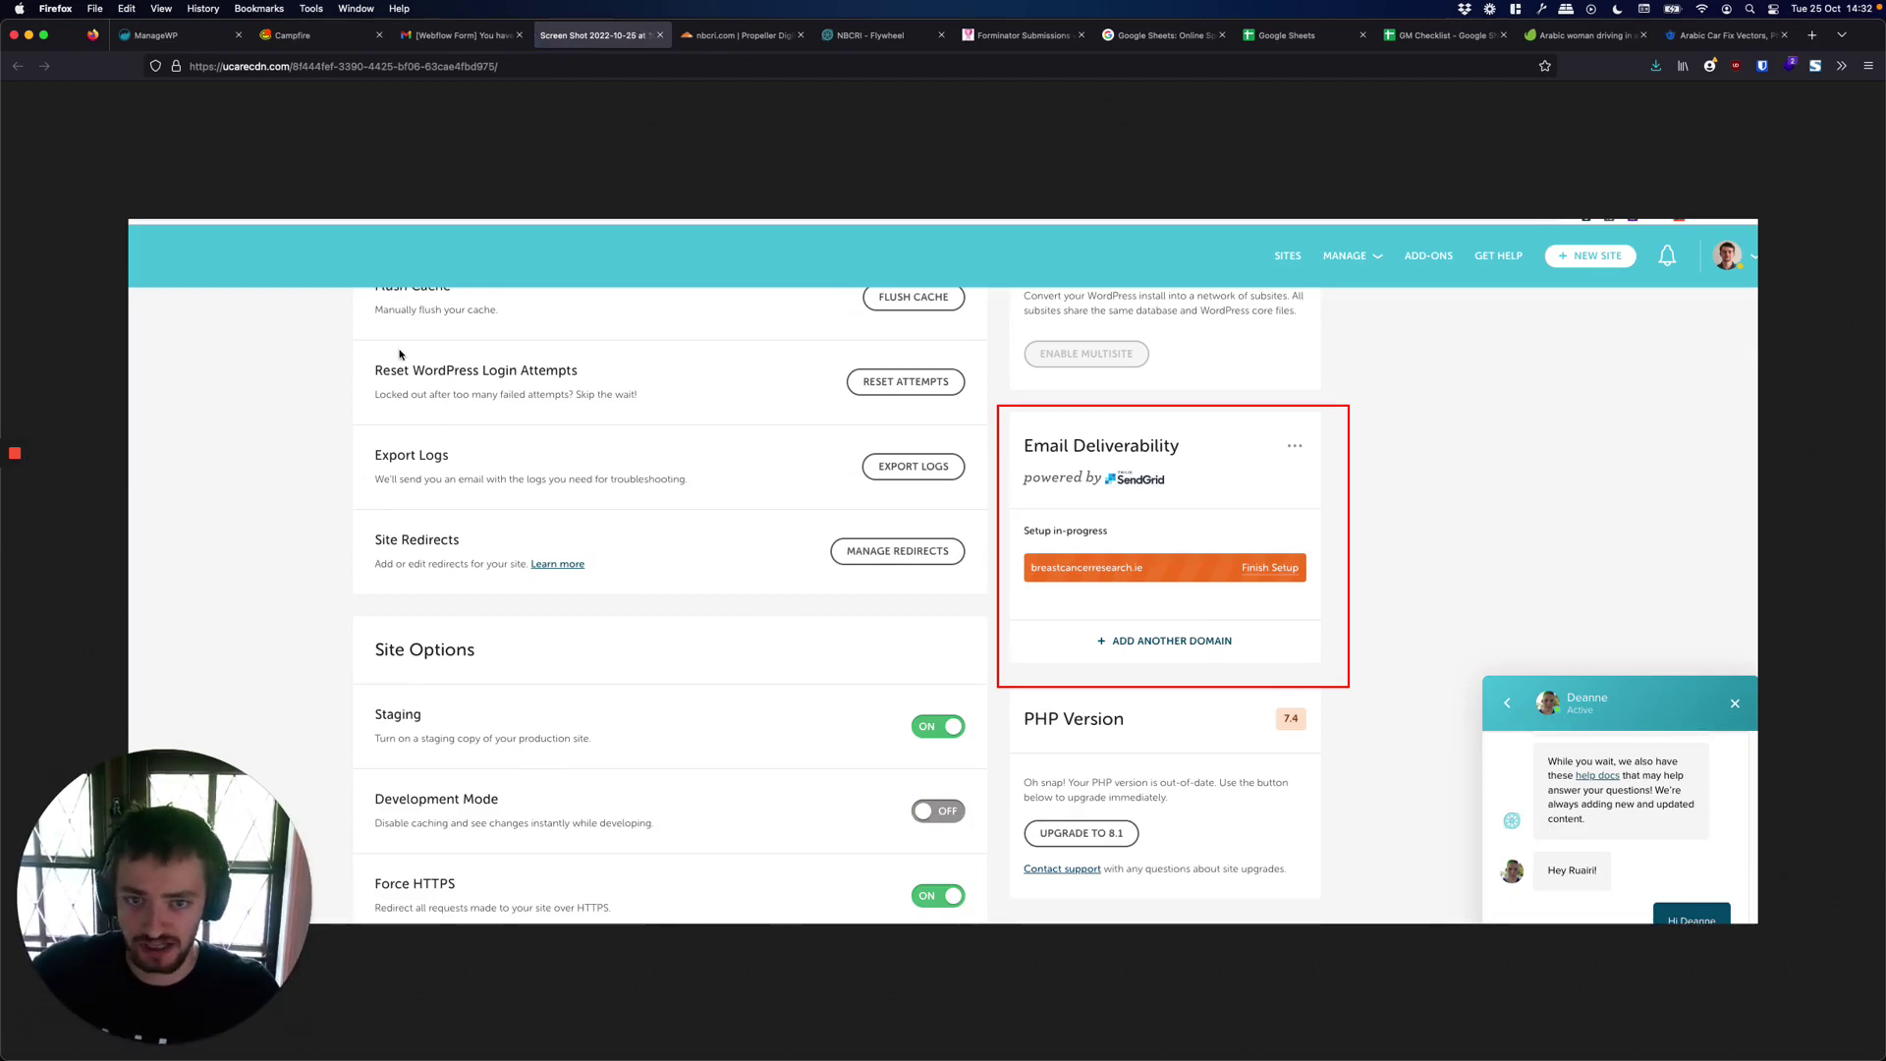
left_click(460, 36)
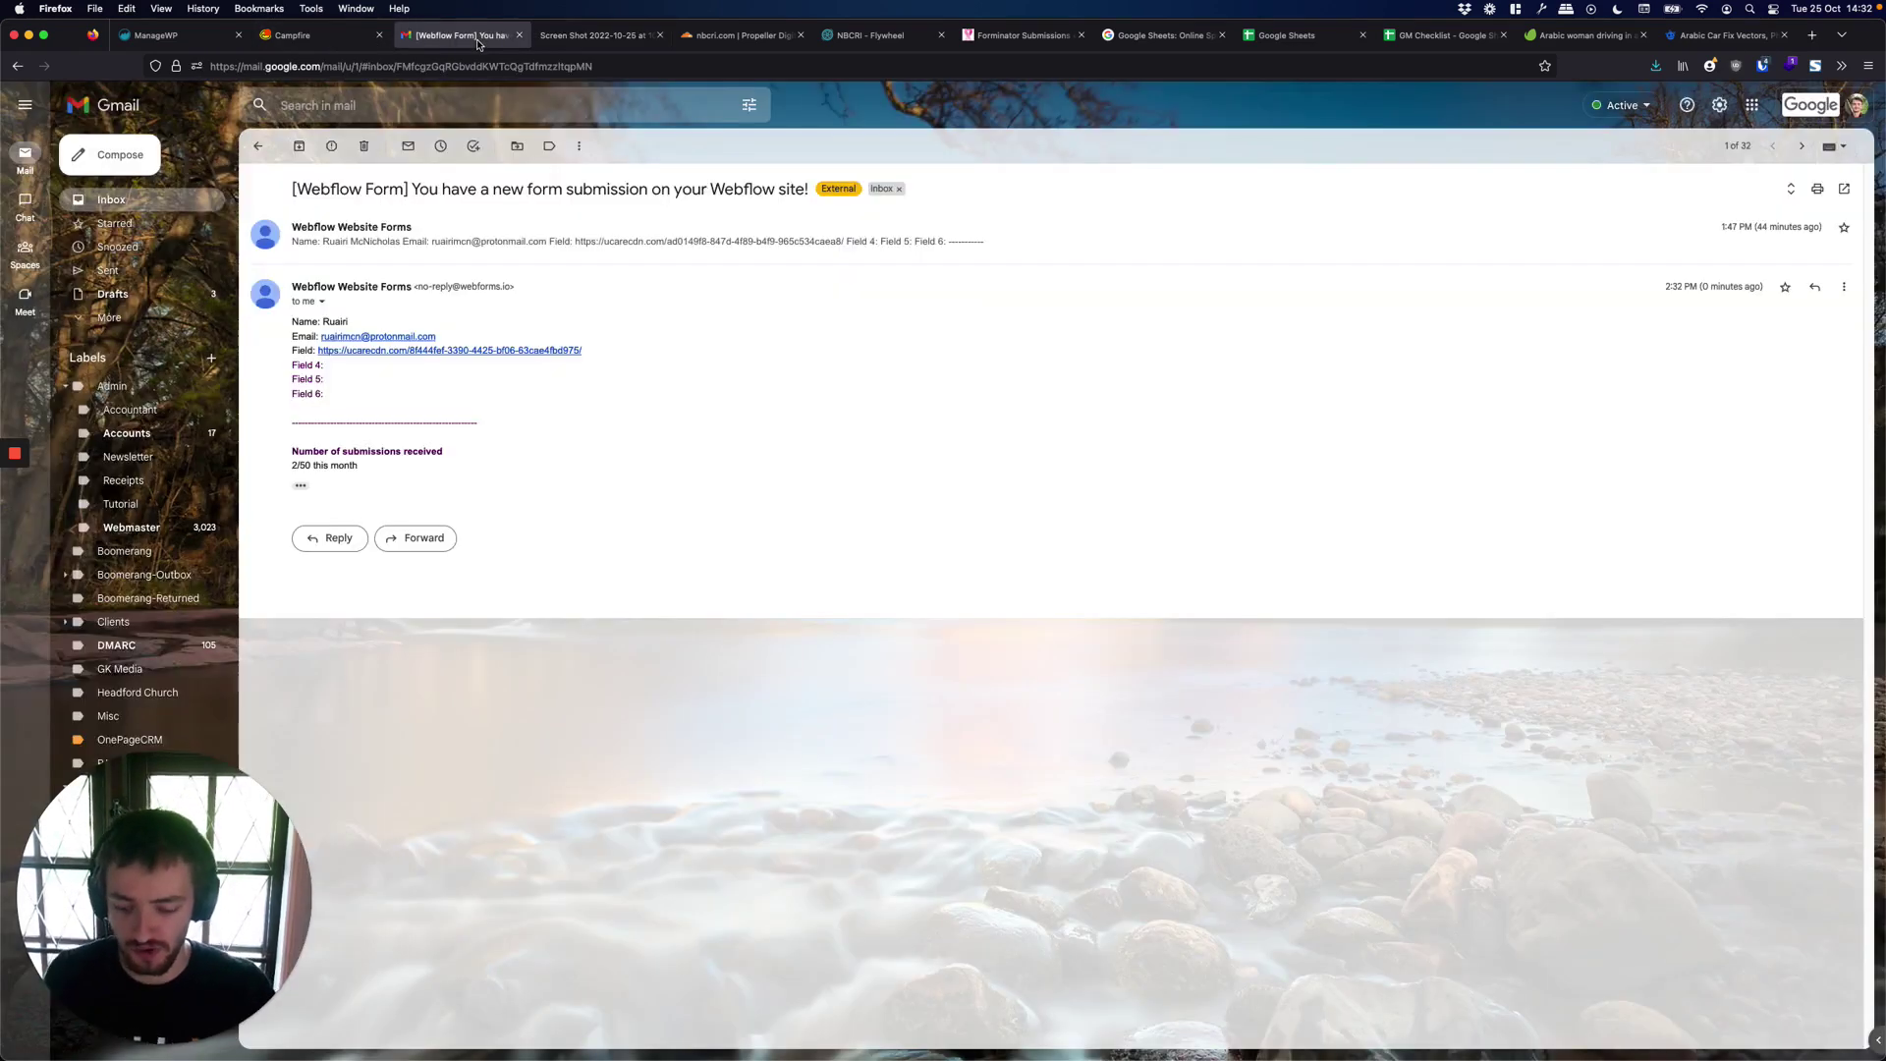
key("super+Tab")
View Uploadcare's Files page showing the new 234.17 KB screenshot upload.
left_click(668, 37)
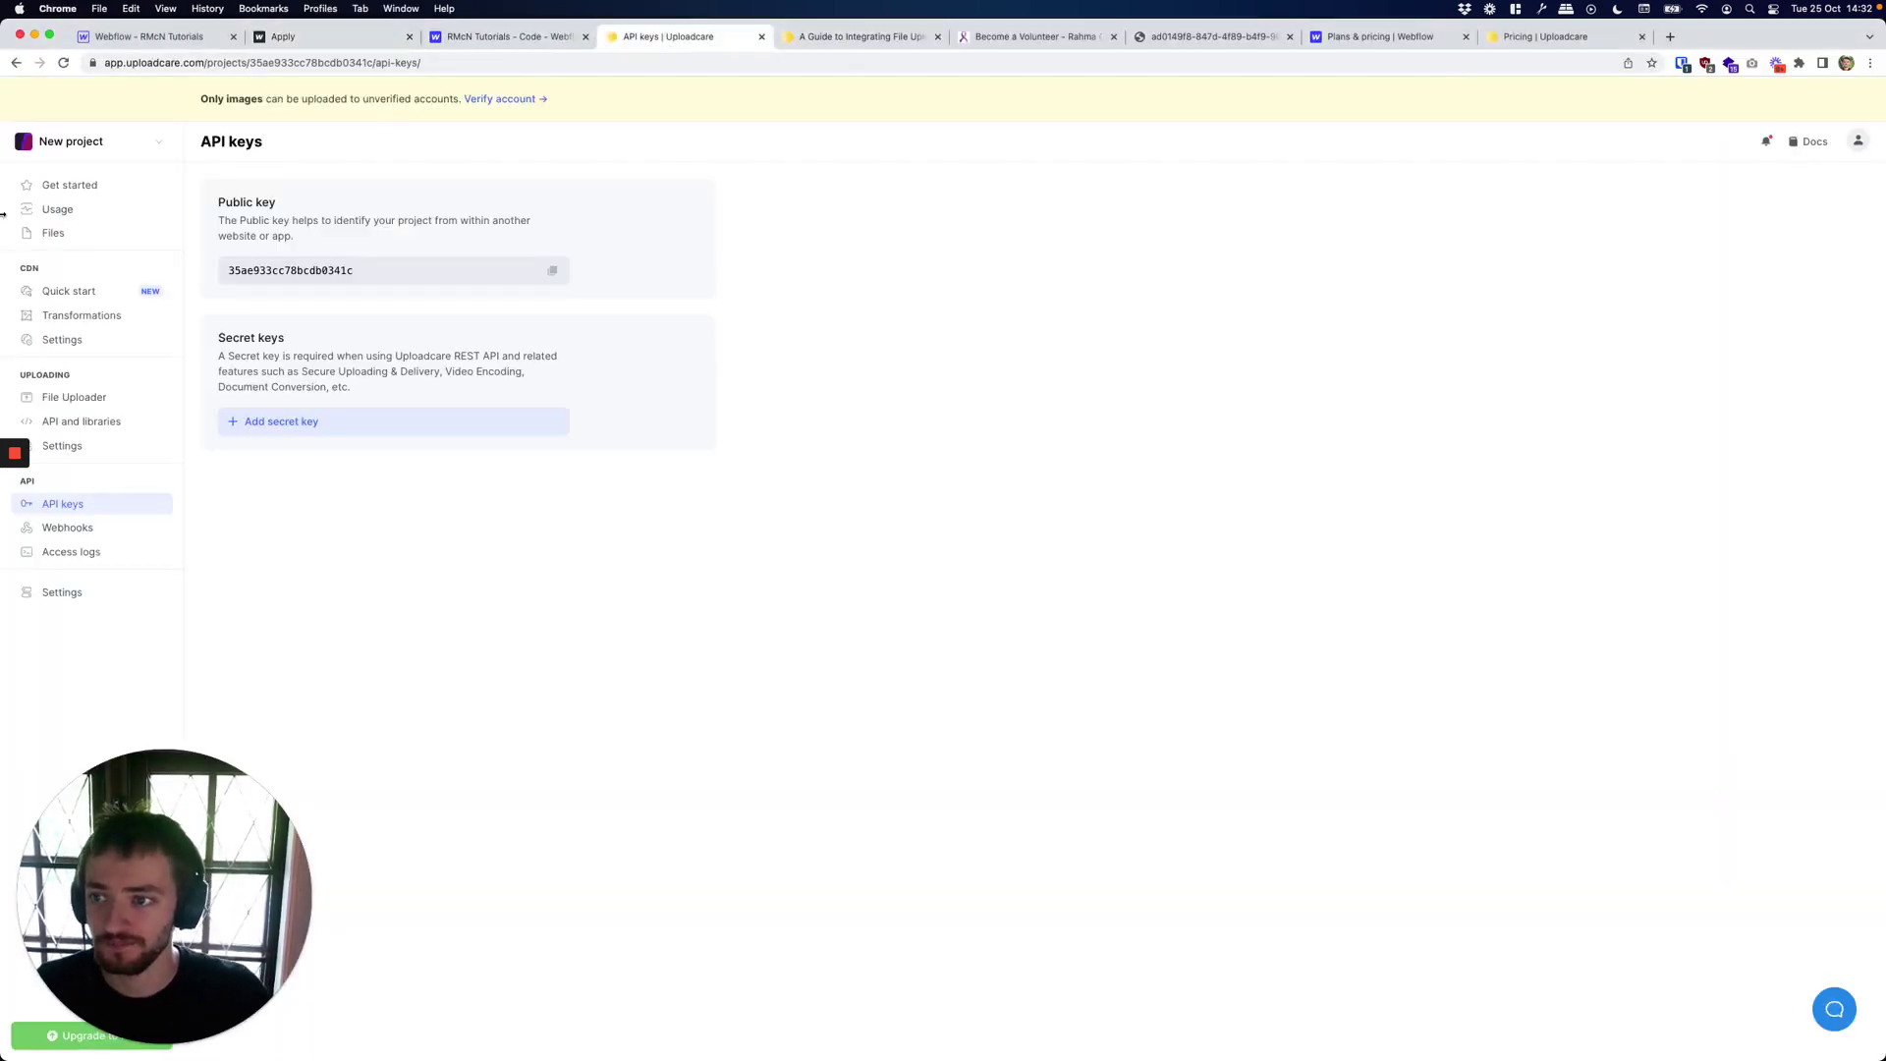
left_click(32, 235)
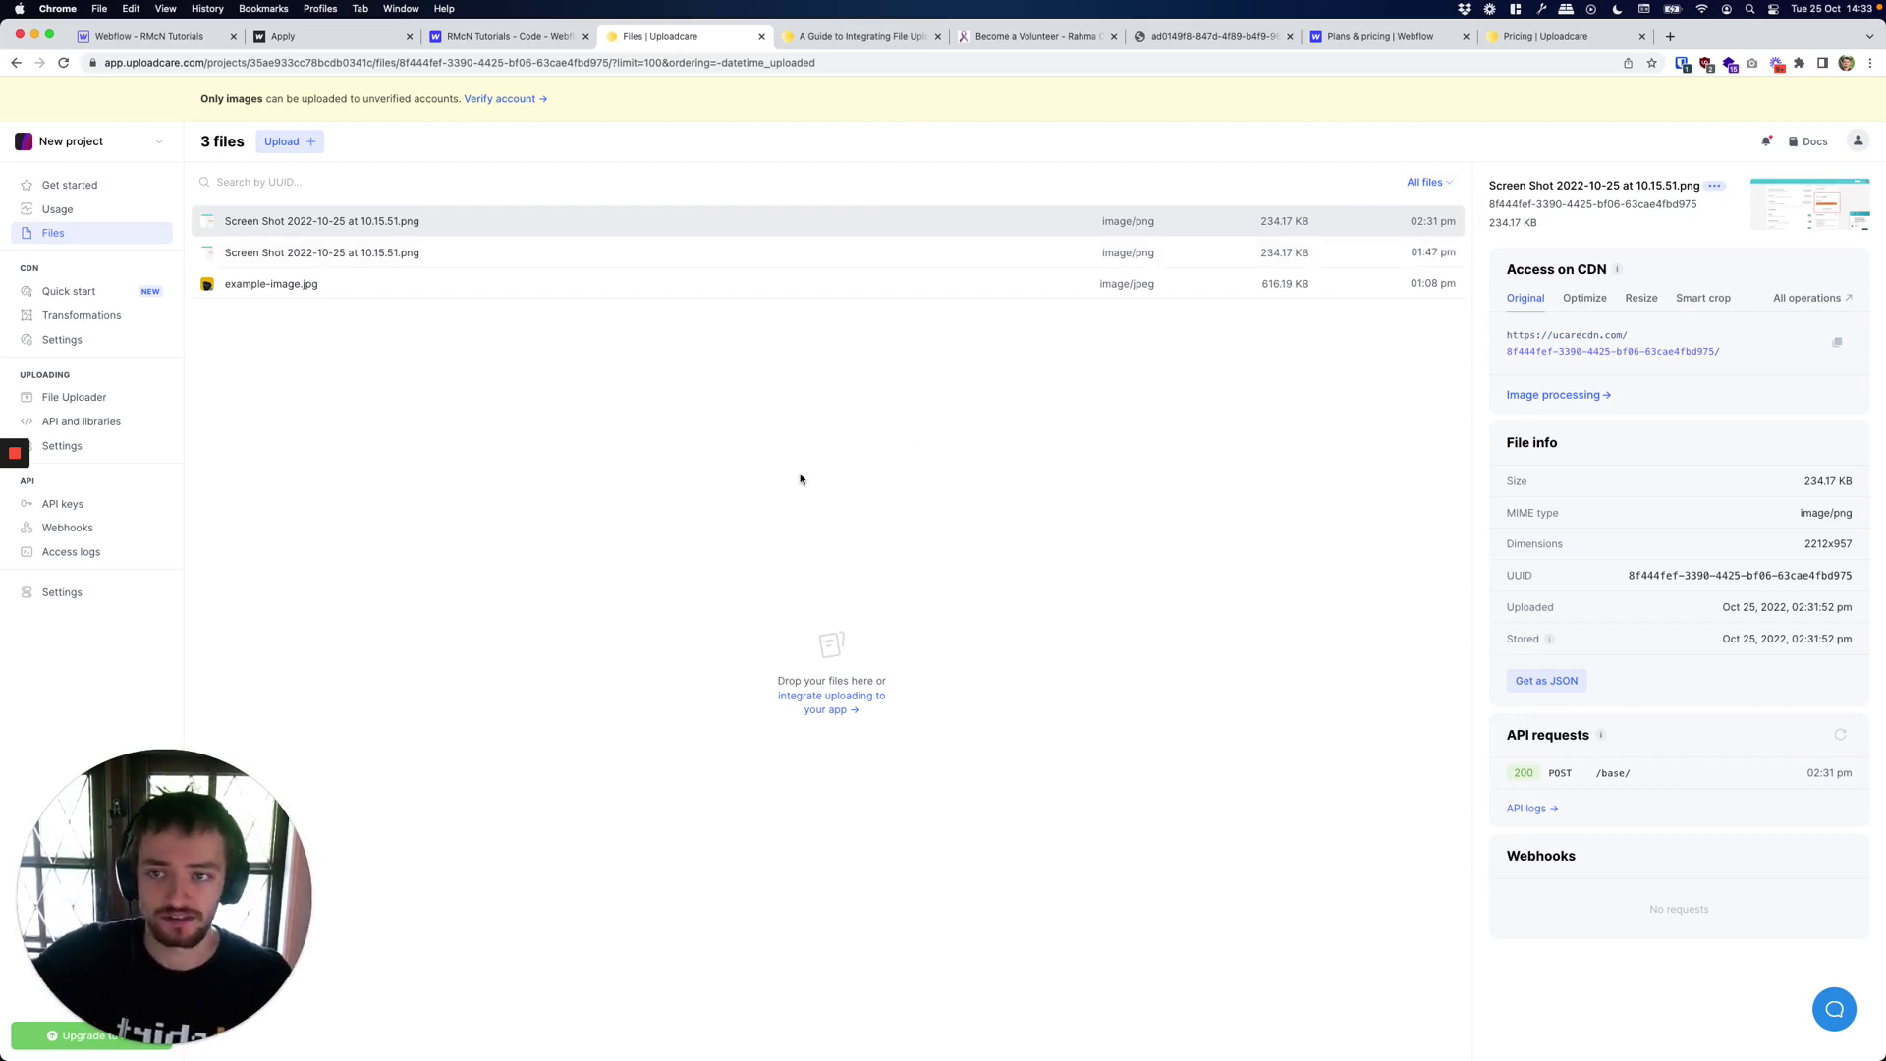
Reload the live Apply page to reset it to an empty form.
left_click(330, 39)
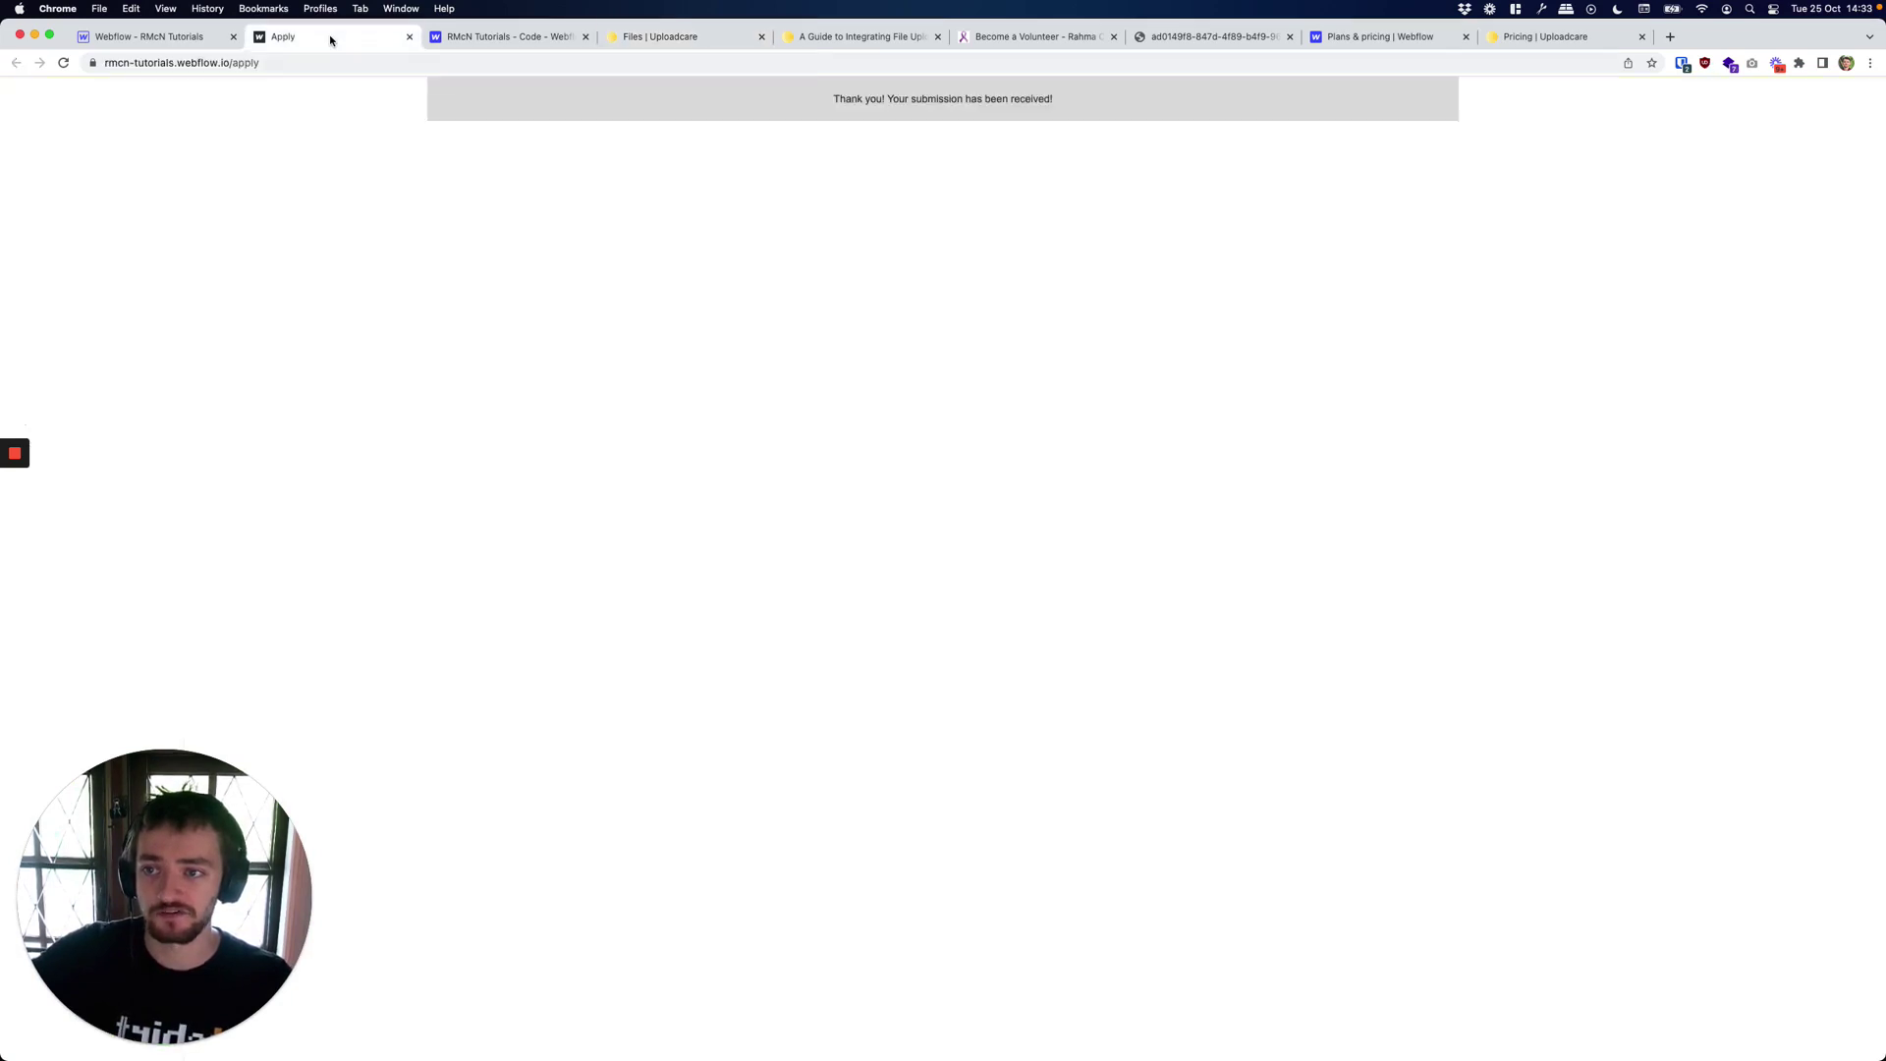
key("super+r")
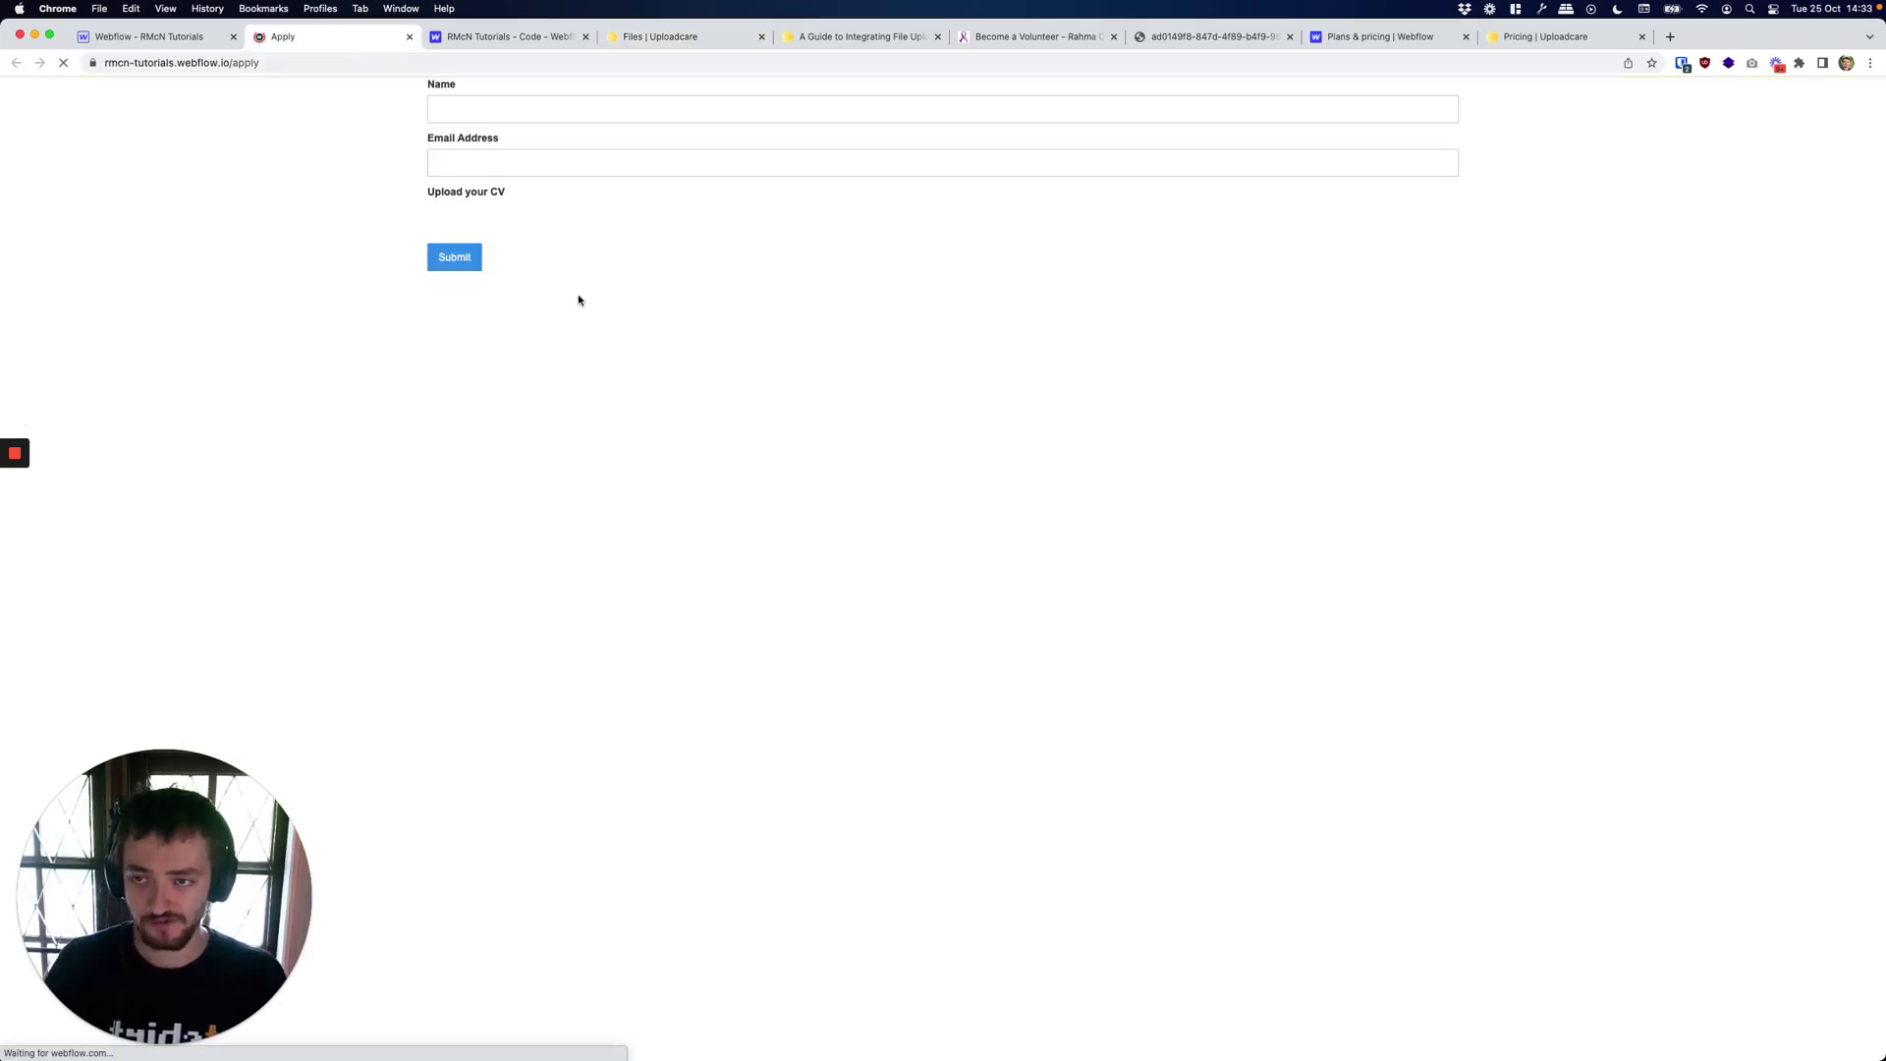